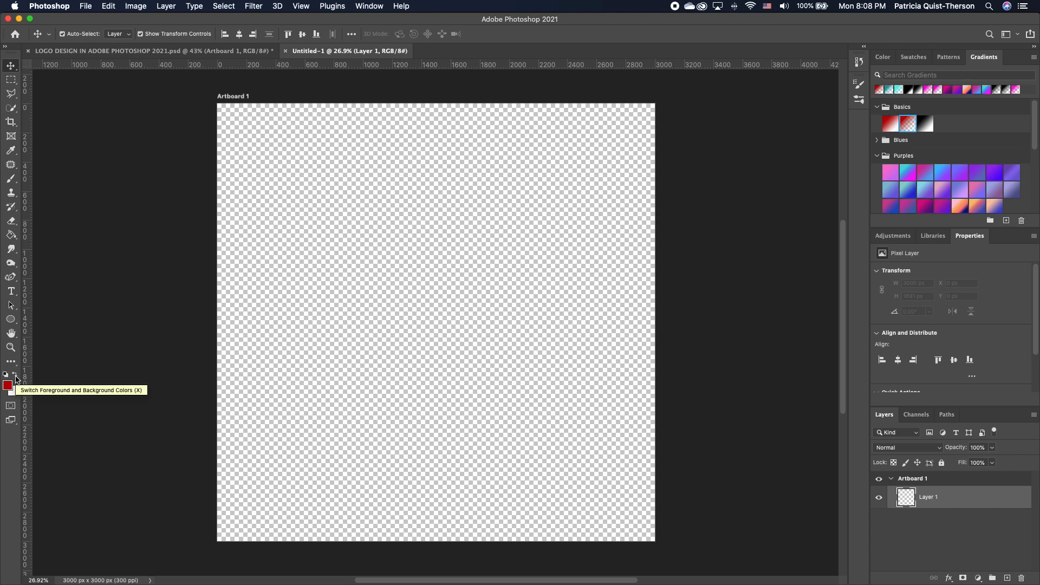
Step: Add a red letter Q in Poppins Medium at 100 pt on the artboard
click(11, 291)
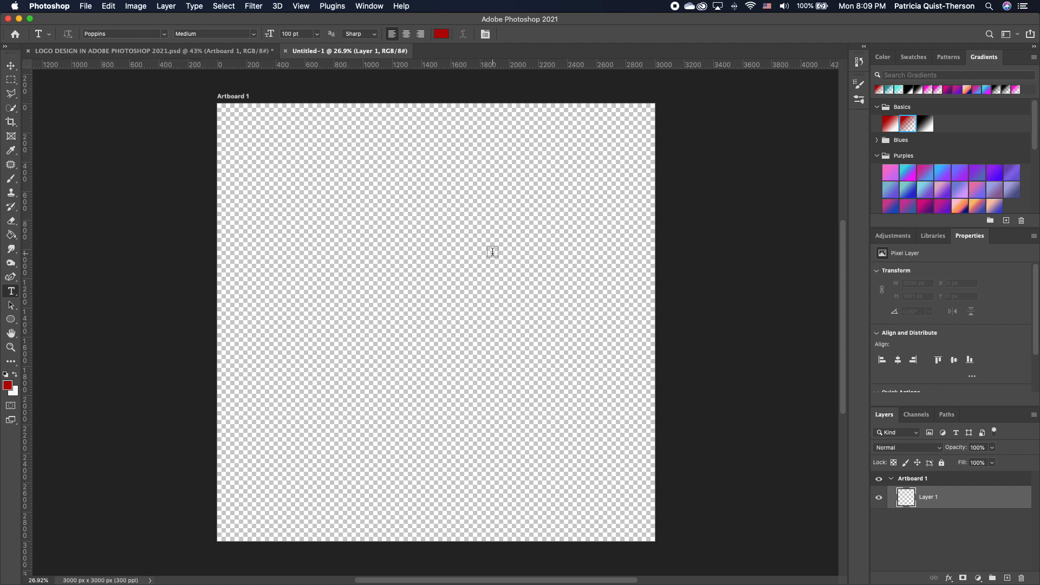
click(311, 317)
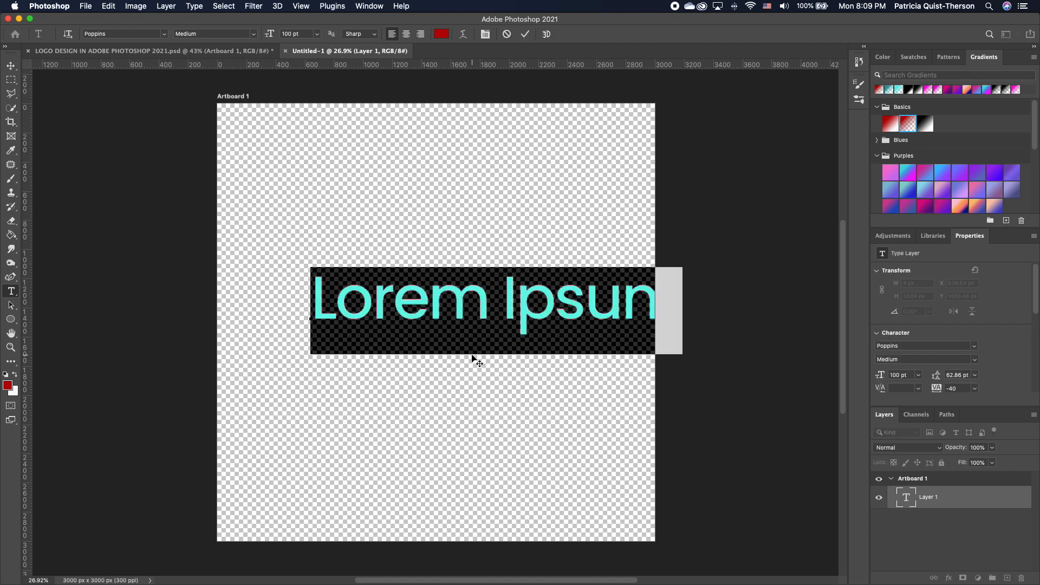
text(Q)
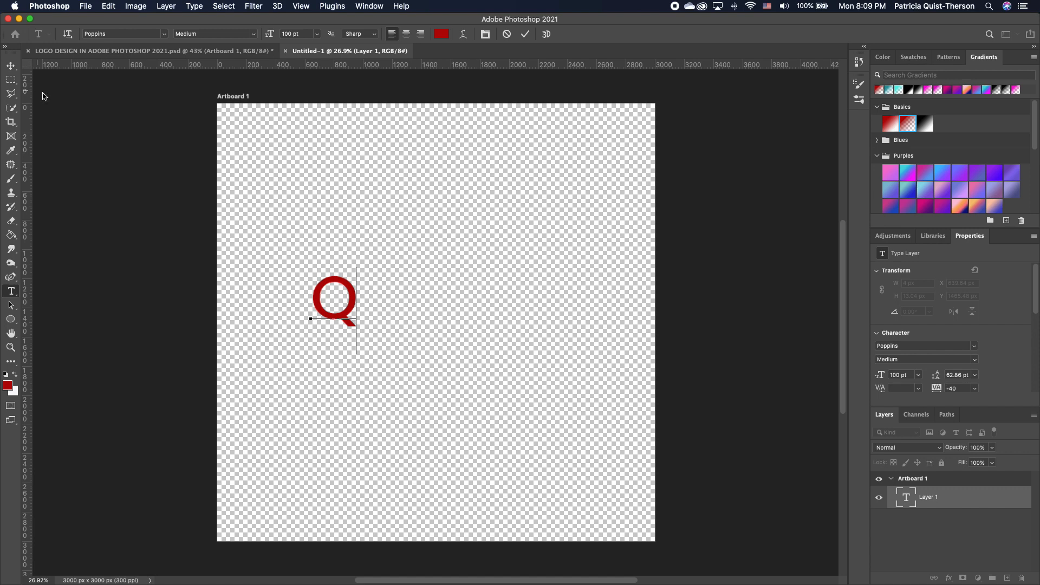
click(11, 65)
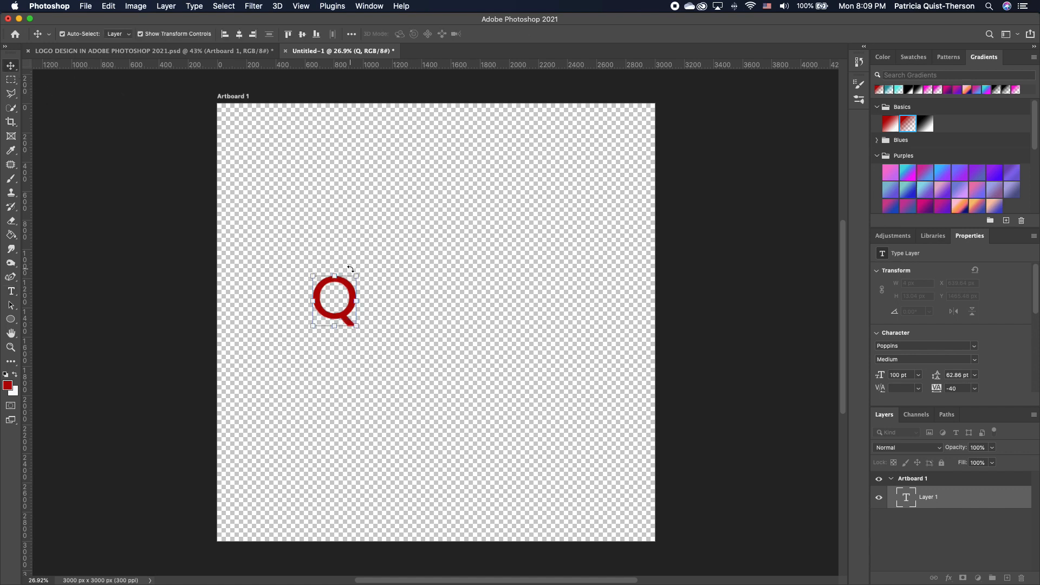
Step: Enlarge the letter Q to about 260 pt in SemiBold and place it near the artboard's centre
drag(354, 275, 520, 216)
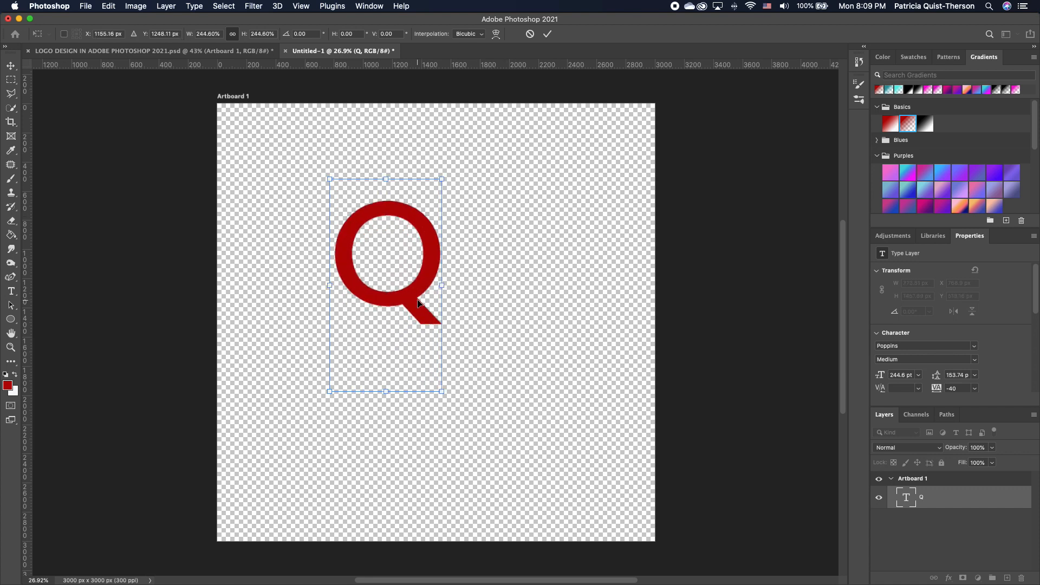
key(Return)
click(14, 66)
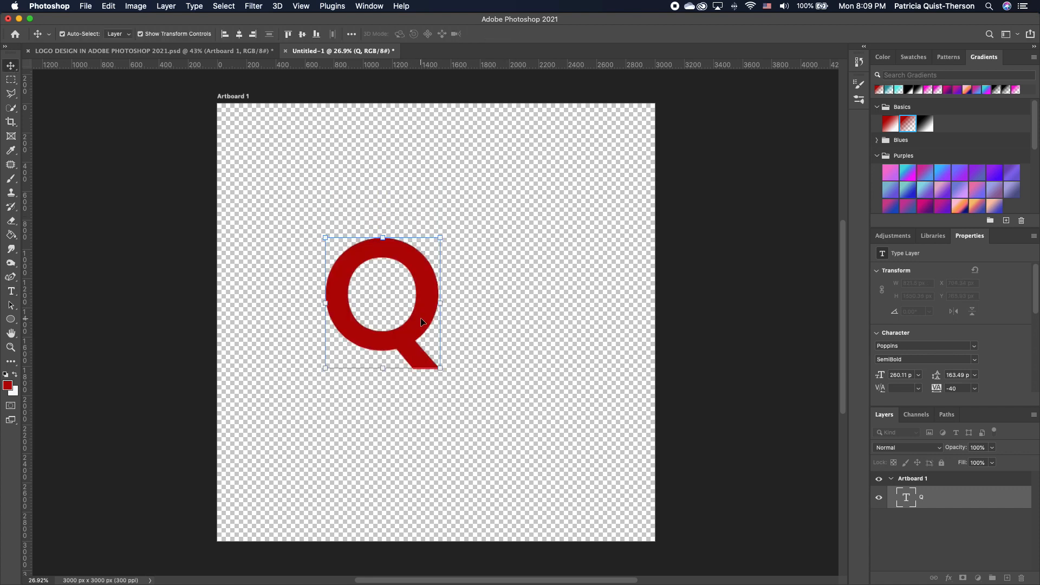
Step: Duplicate the Q, place the copy directly beside the original on its right, and change its letter to D
key(super)
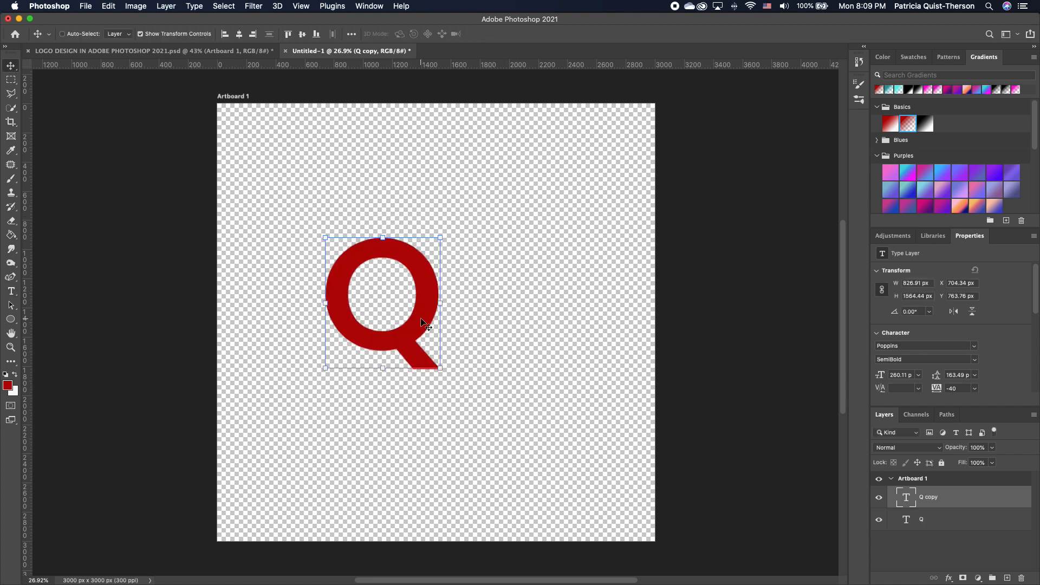
drag(422, 323, 534, 321)
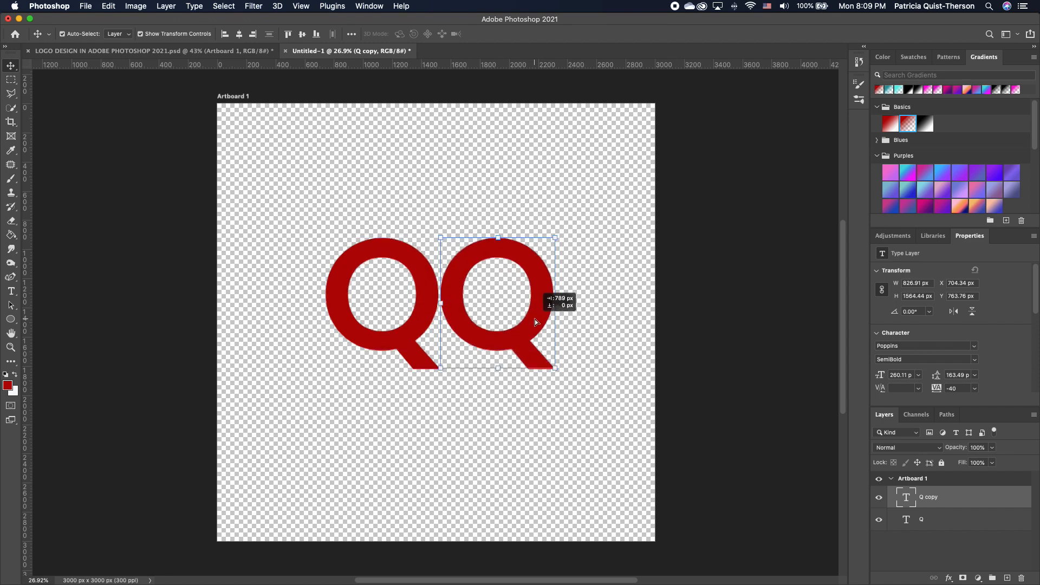
double_click(532, 331)
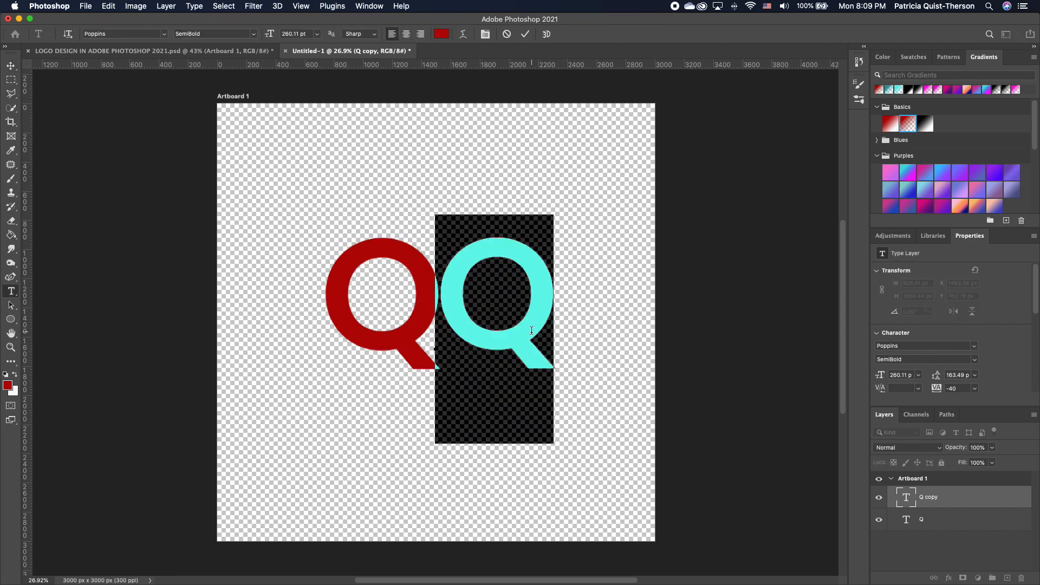
text(D)
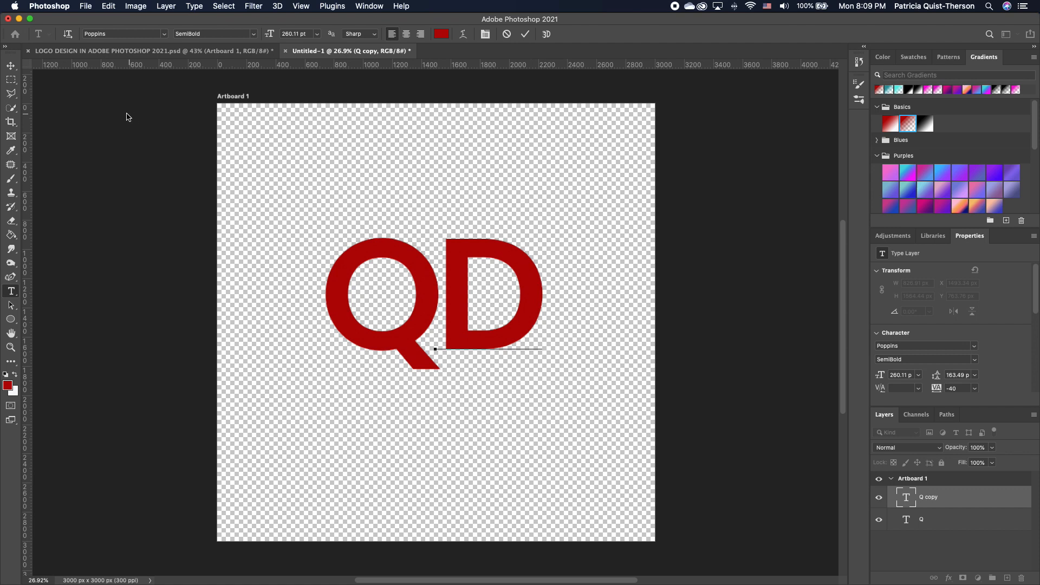
click(10, 65)
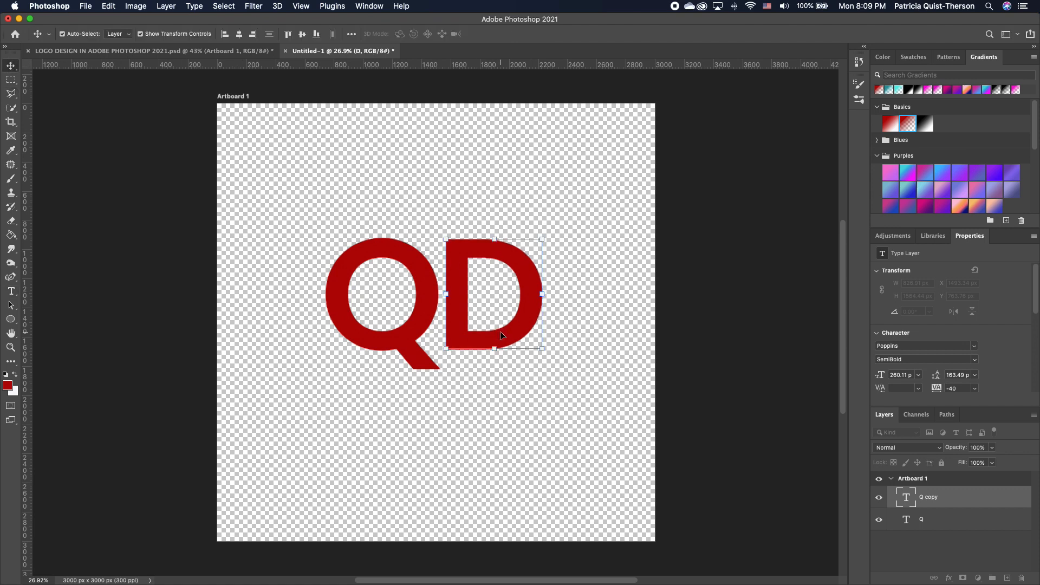
Step: Overlap the D with the Q's upper-right part and scale both letters together to about 137.5% near the artboard's centre
drag(501, 335, 435, 294)
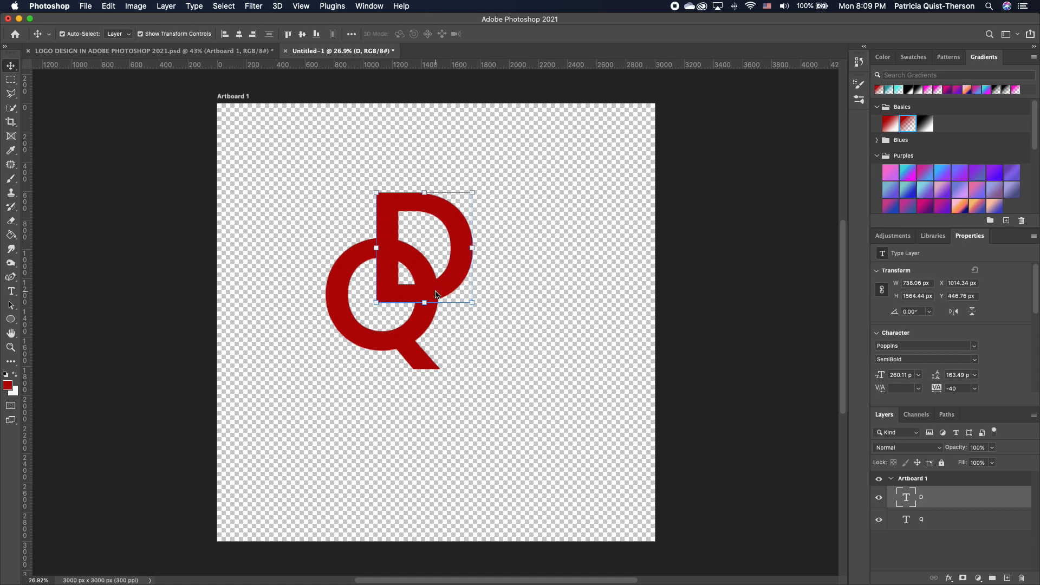
shift+click(920, 515)
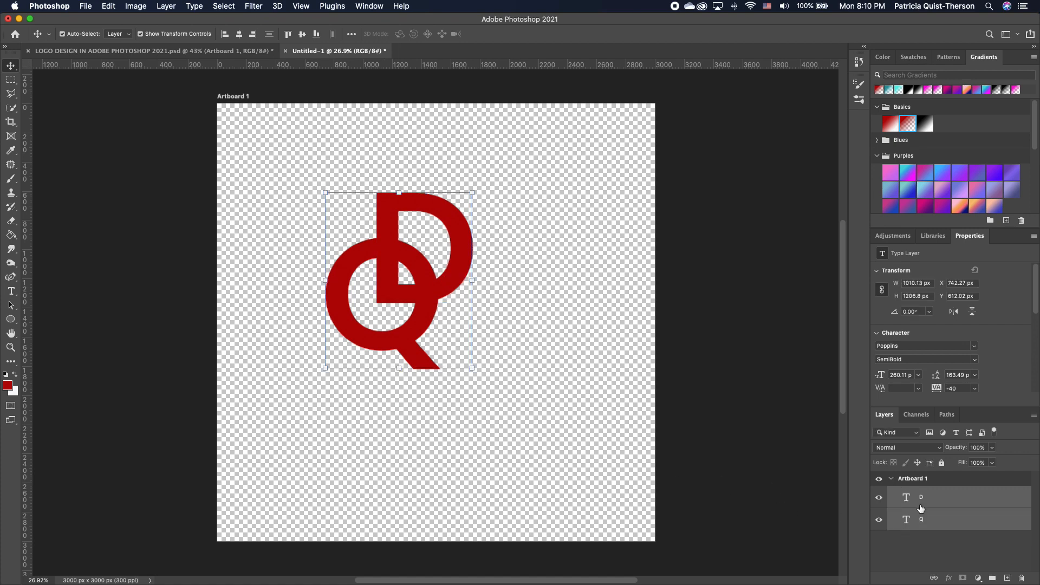
drag(422, 296, 434, 355)
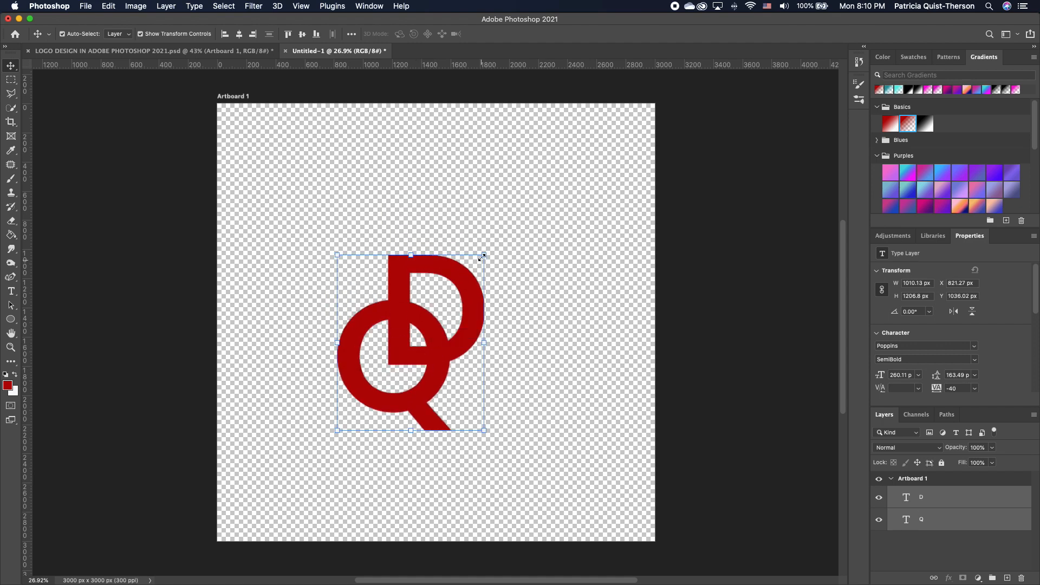
drag(485, 253, 539, 189)
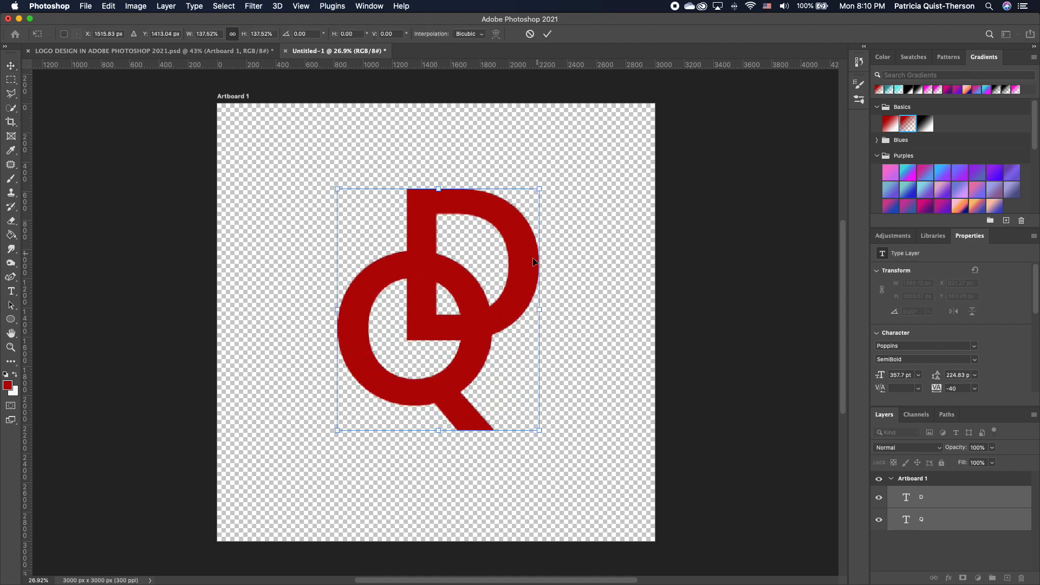
Step: Recolor the letter D with the white background color, leaving the Q red
double_click(524, 264)
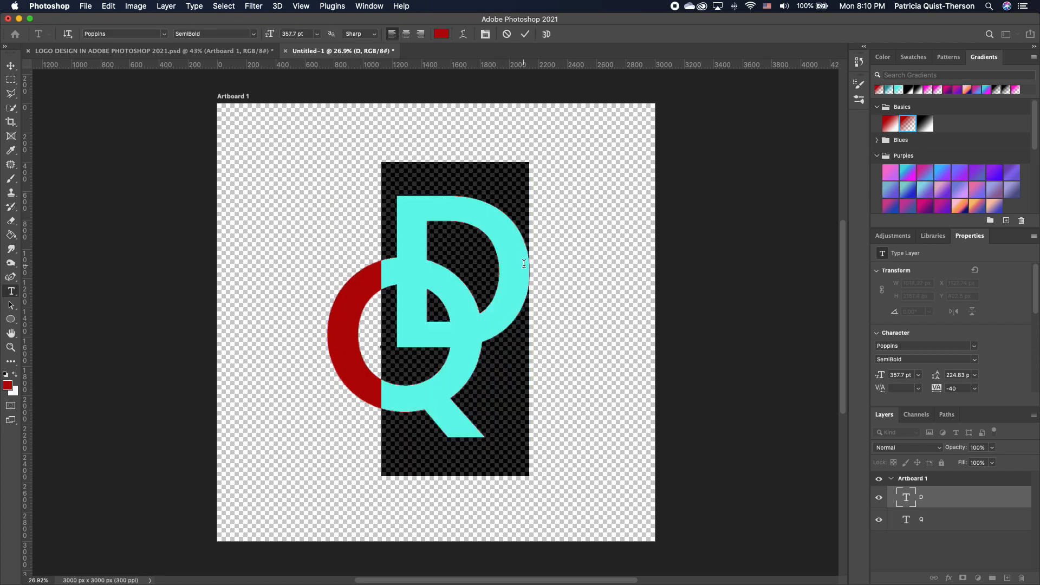
click(17, 377)
click(776, 247)
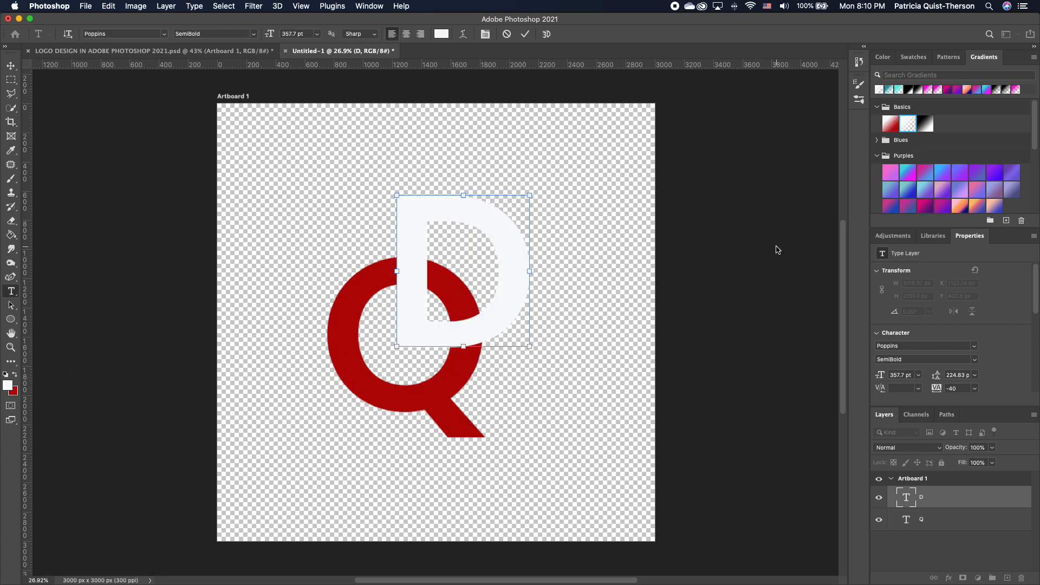
click(633, 265)
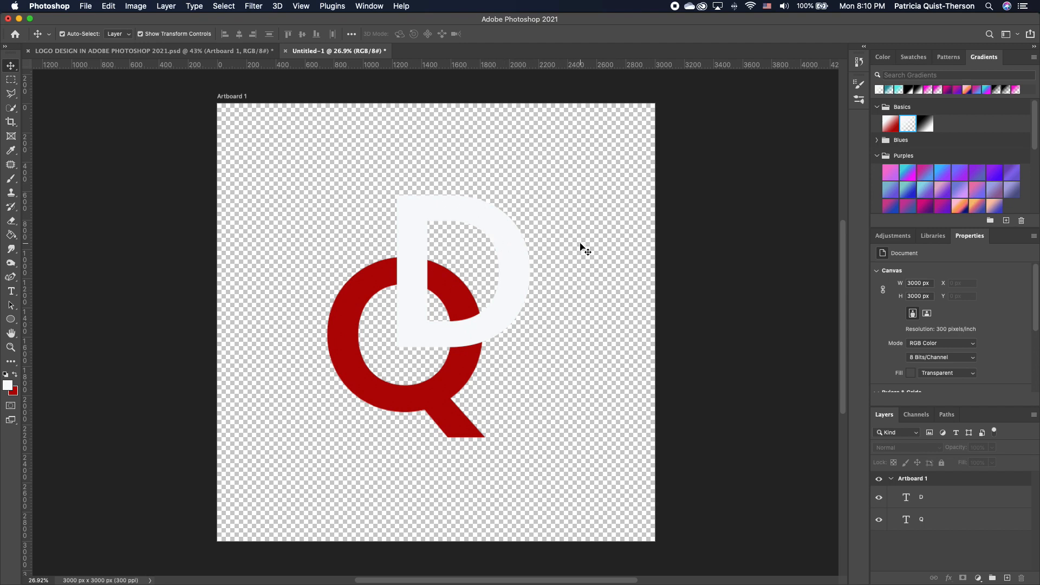
Step: Add a grey (#848889) solid color fill layer and place it beneath the Q and D layers as a background
click(979, 522)
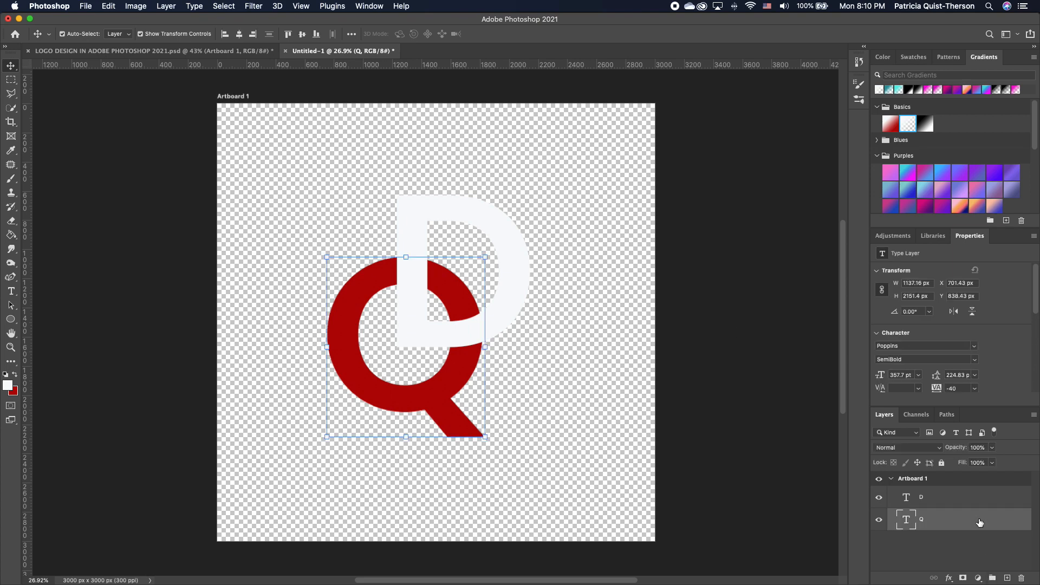
click(978, 578)
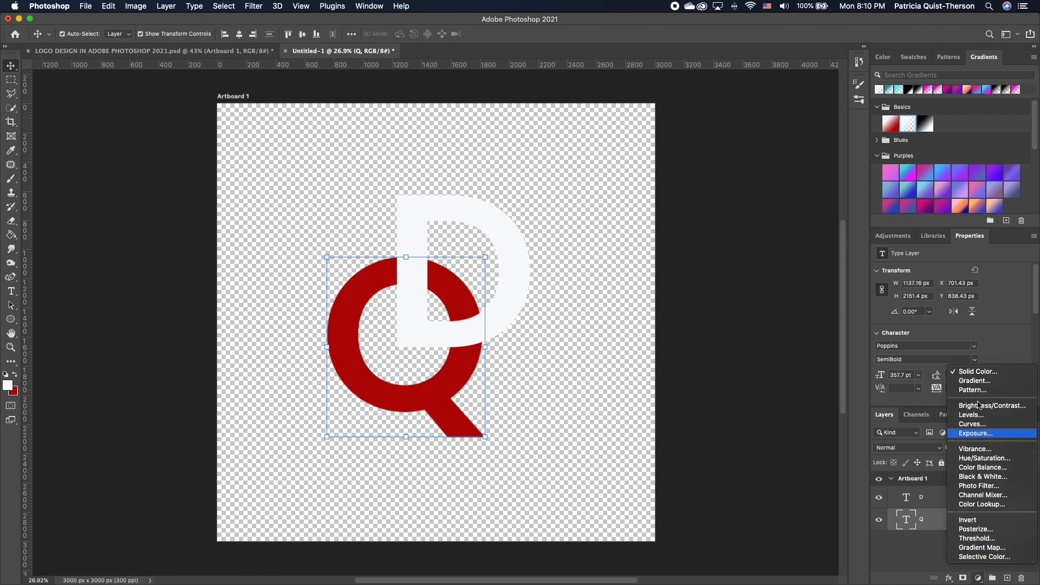
click(973, 376)
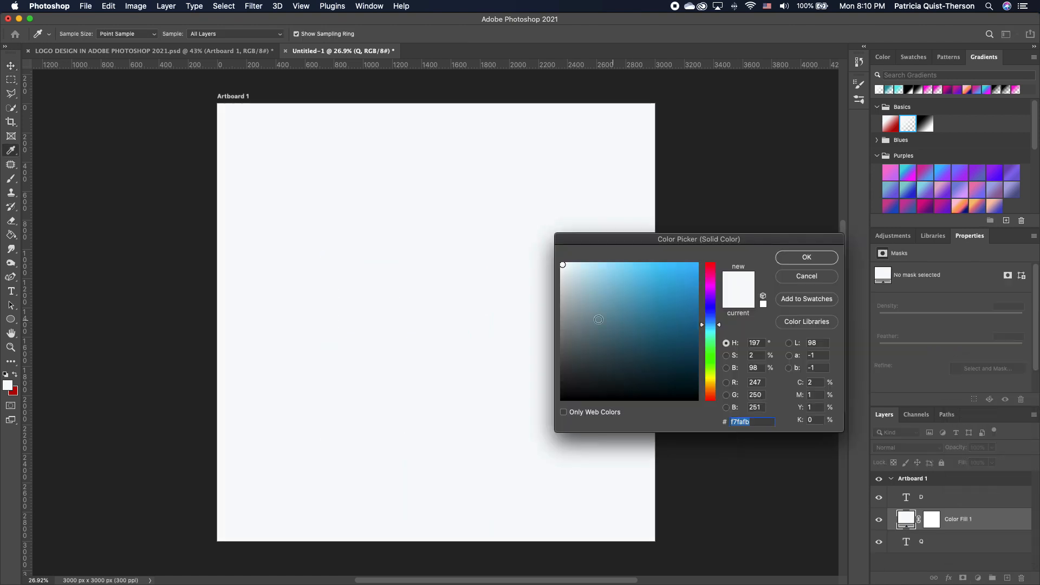
click(565, 326)
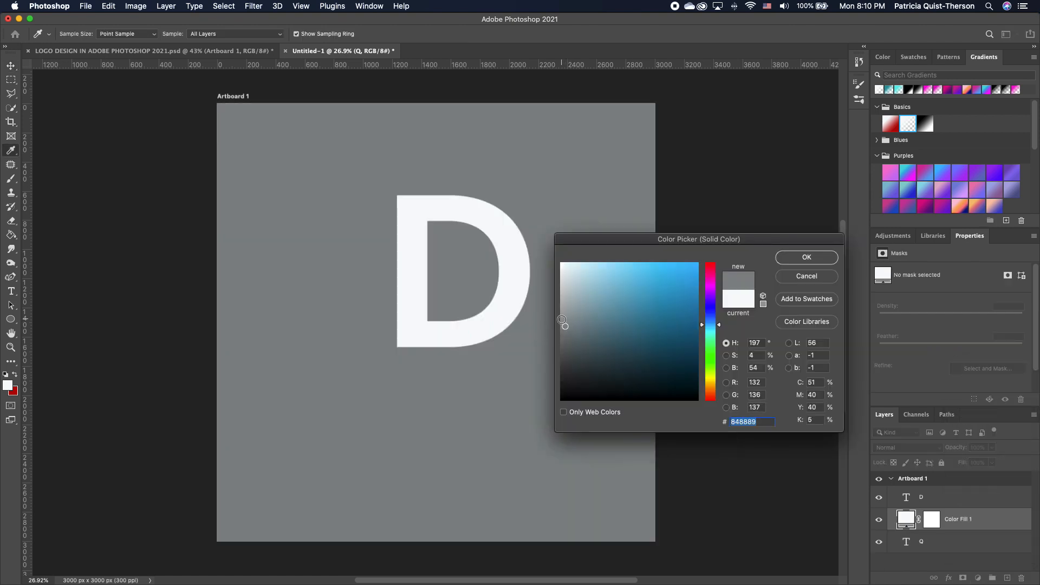
click(809, 260)
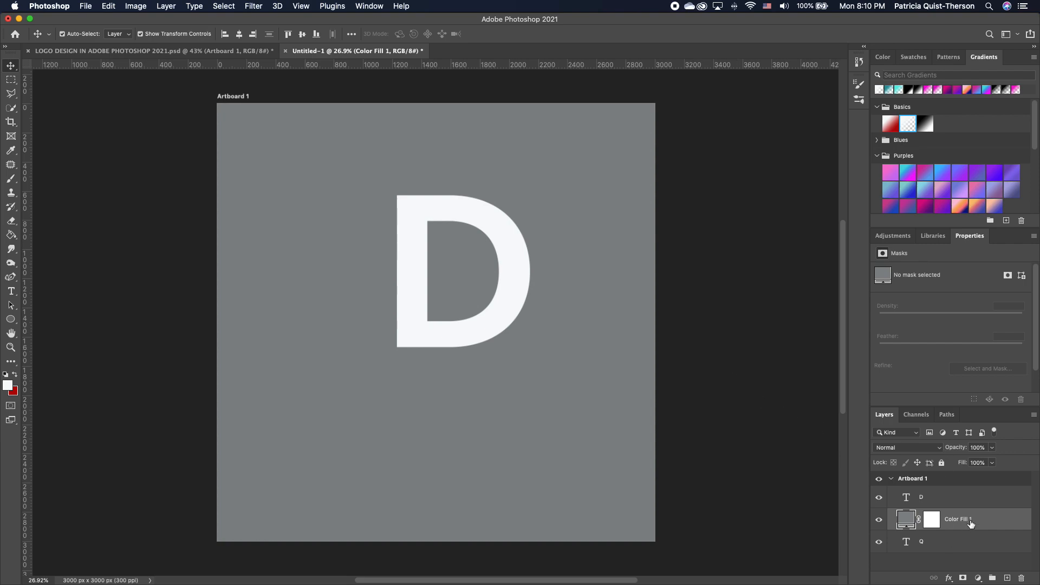
drag(970, 522, 969, 558)
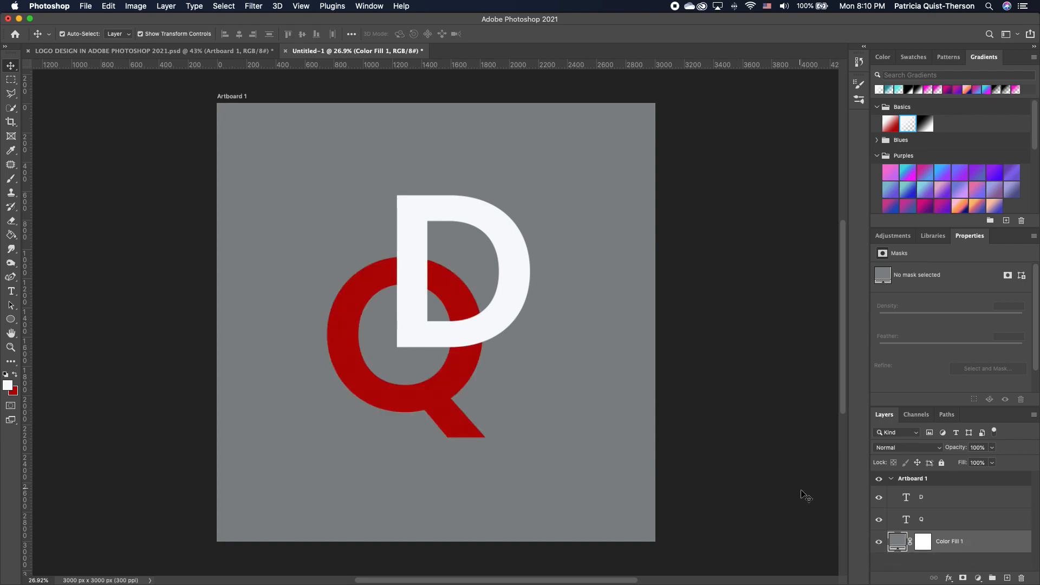
click(879, 541)
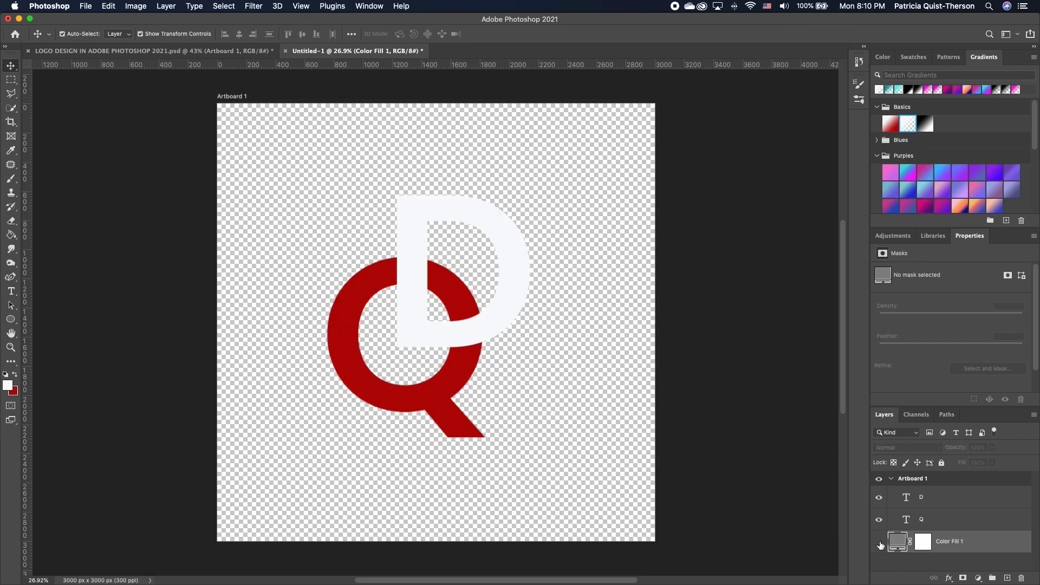
click(879, 542)
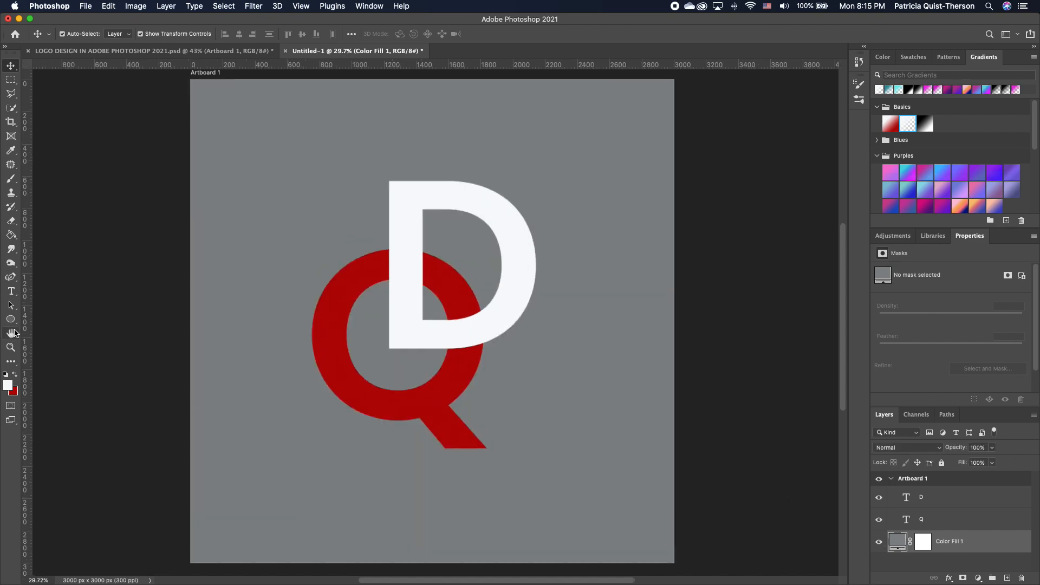
Step: Draw an unfilled circle about 949 px in diameter over the lower part of the Q with the Ellipse tool
click(12, 320)
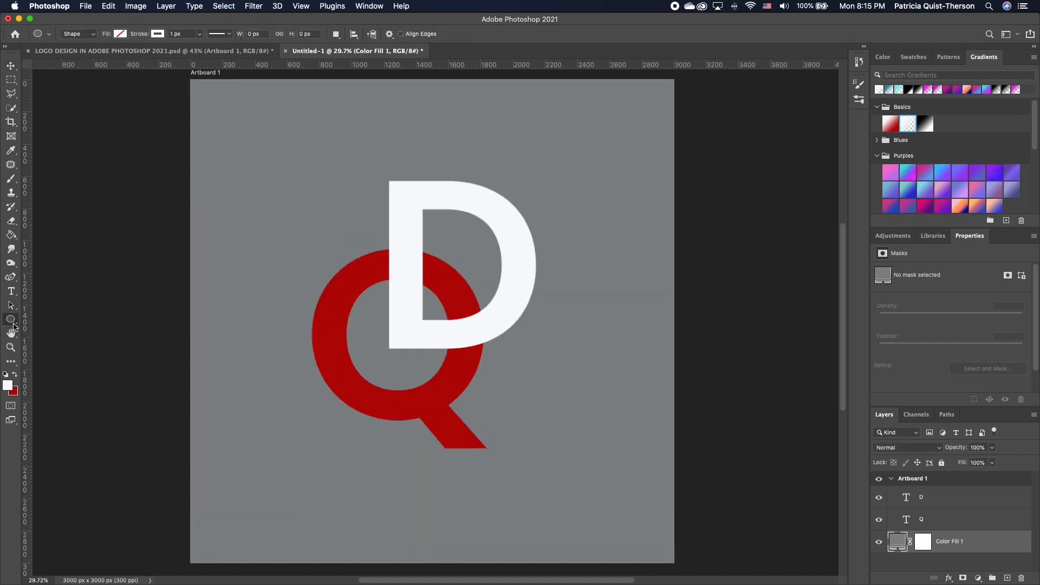
right_click(13, 324)
click(77, 341)
drag(300, 402, 454, 554)
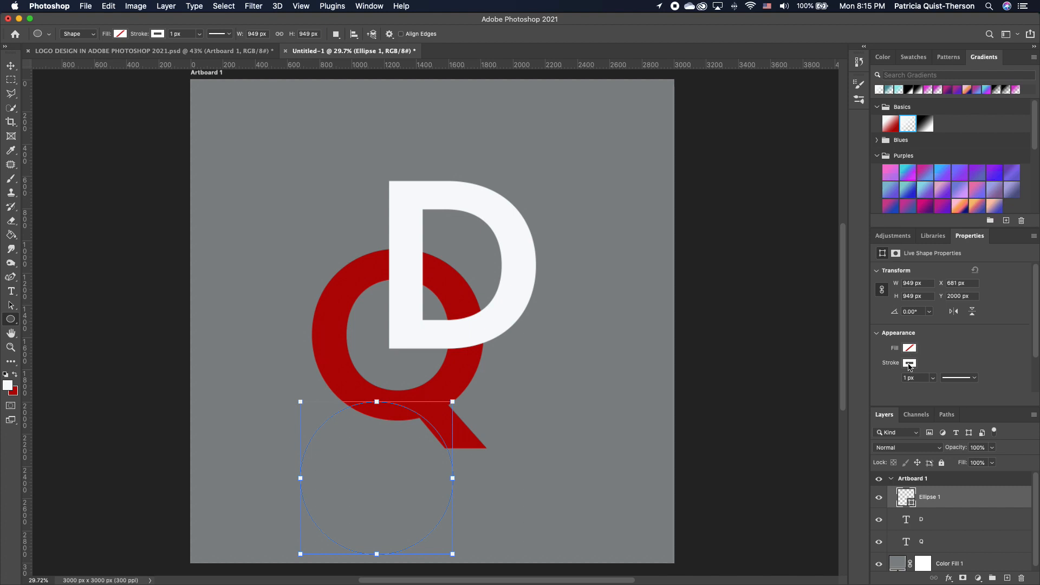
Step: Thicken the circle's white stroke to about 43 px
click(910, 363)
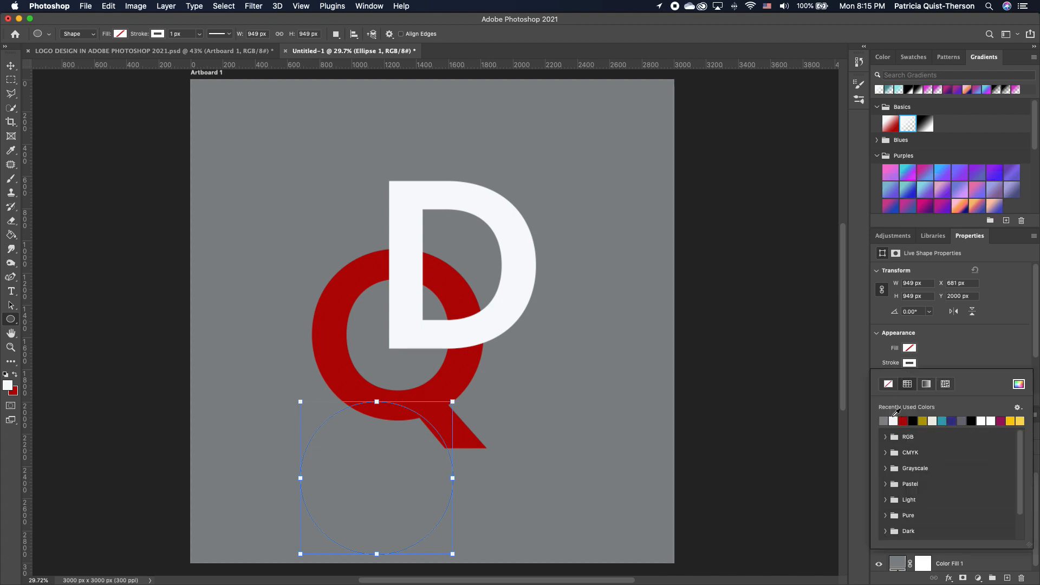
click(930, 354)
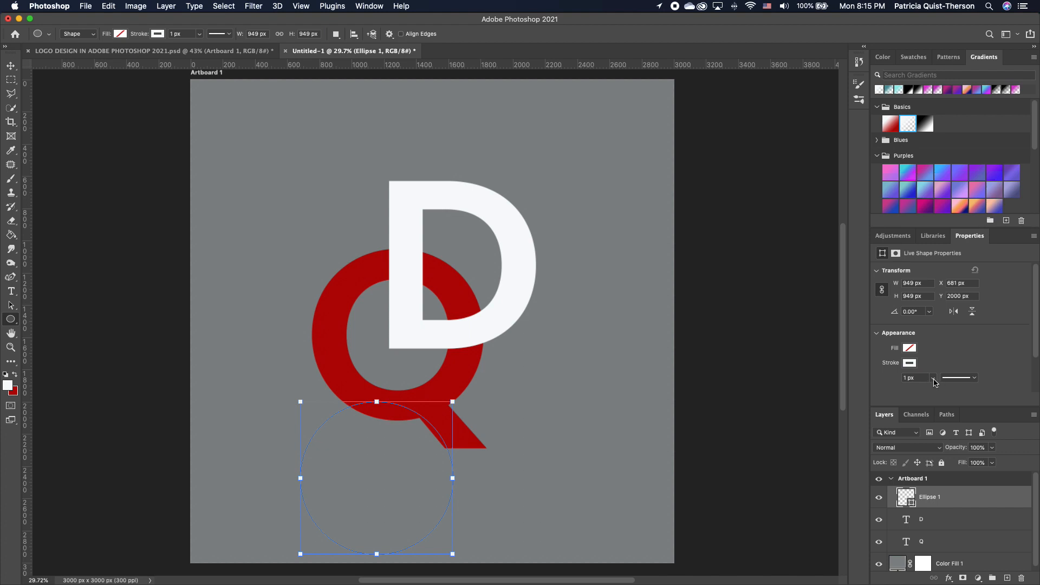
click(932, 378)
drag(932, 392, 935, 393)
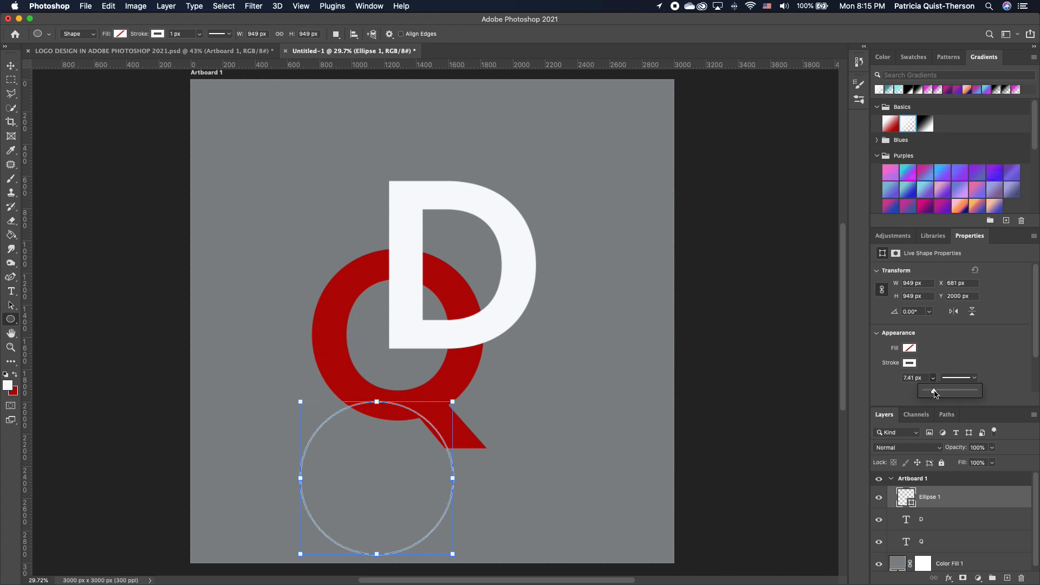
drag(935, 393, 940, 391)
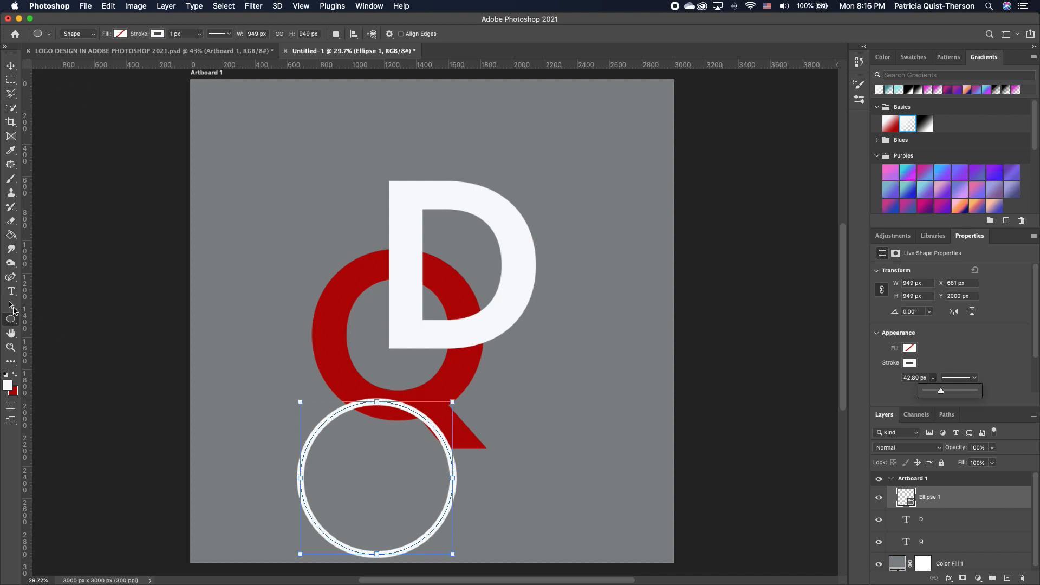
Step: Fit the white circle onto the Q's ring, resizing it to about 900 by 909 px and nudging it slightly upward
click(12, 307)
mouse_move(437, 434)
mouse_down()
mouse_move(460, 386)
mouse_move(438, 436)
mouse_up()
drag(445, 313, 477, 292)
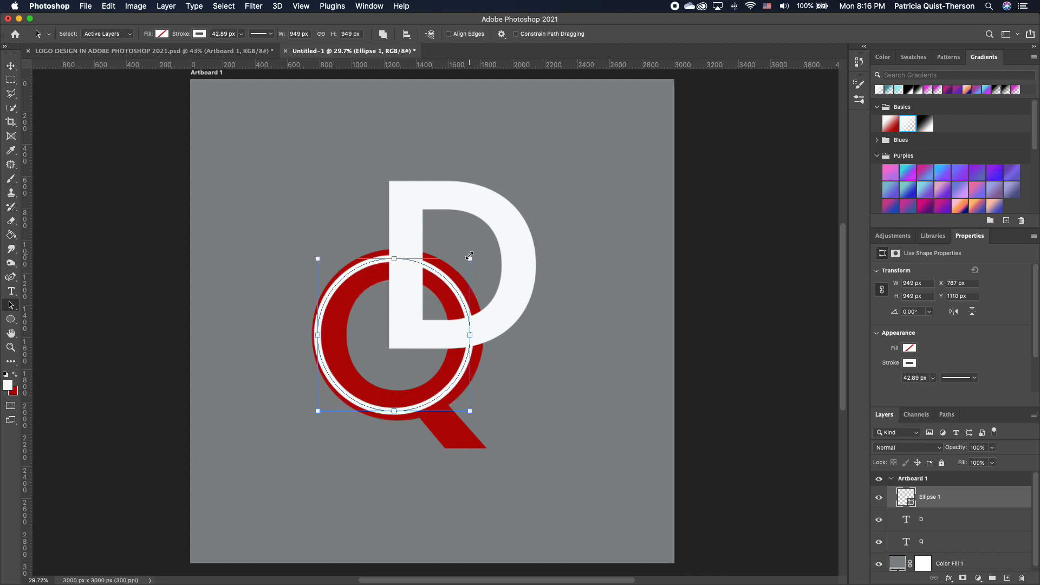
drag(469, 256, 455, 291)
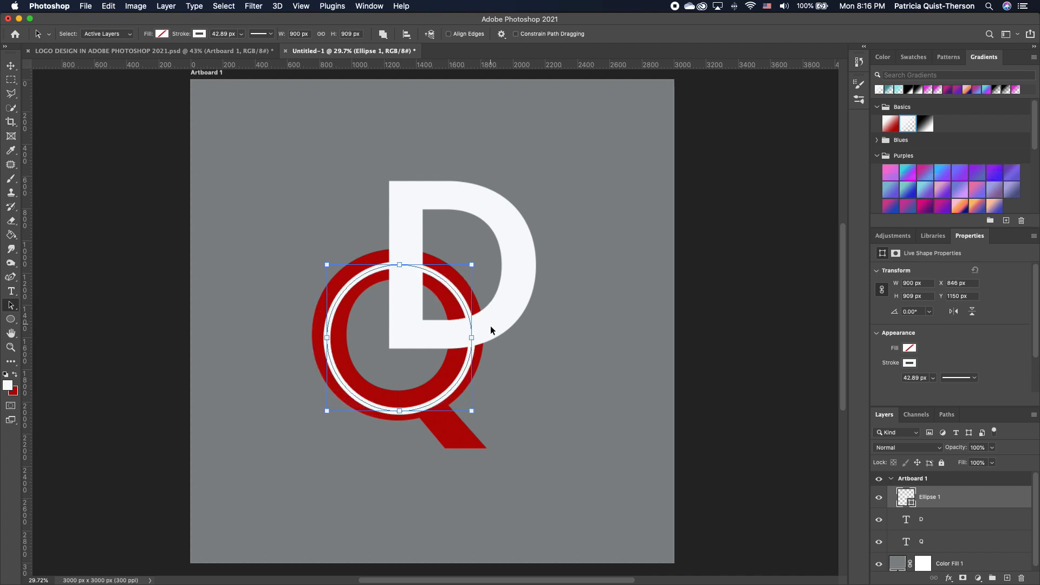
key(Up)
key(Up)
key(Up)
key(Up)
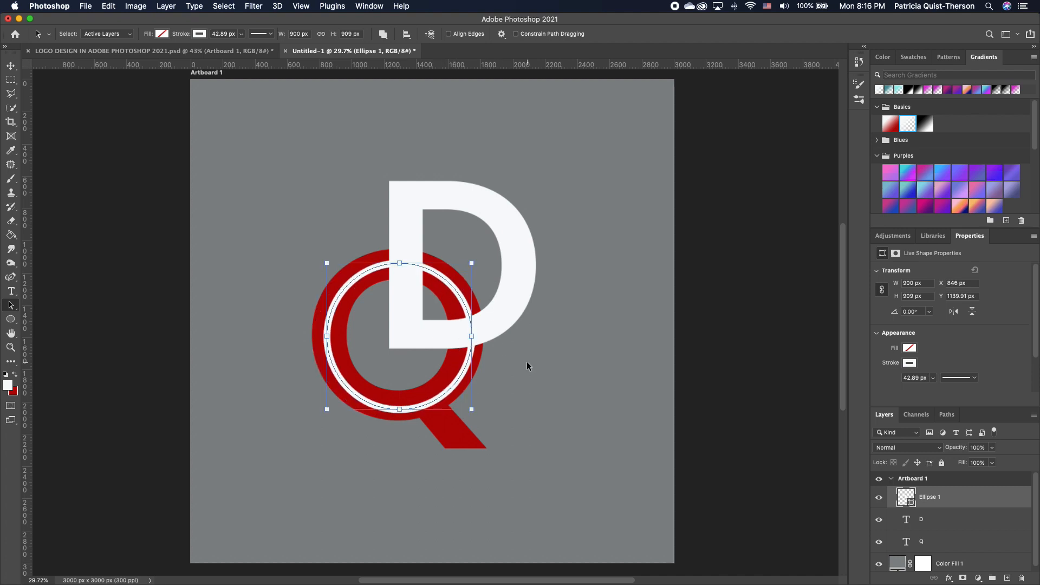
Step: Nudge the white circle about 10 px up and to the left so it sits centred on the Q's ring
key(Up)
key(Up)
key(Left)
key(Left)
key(Left)
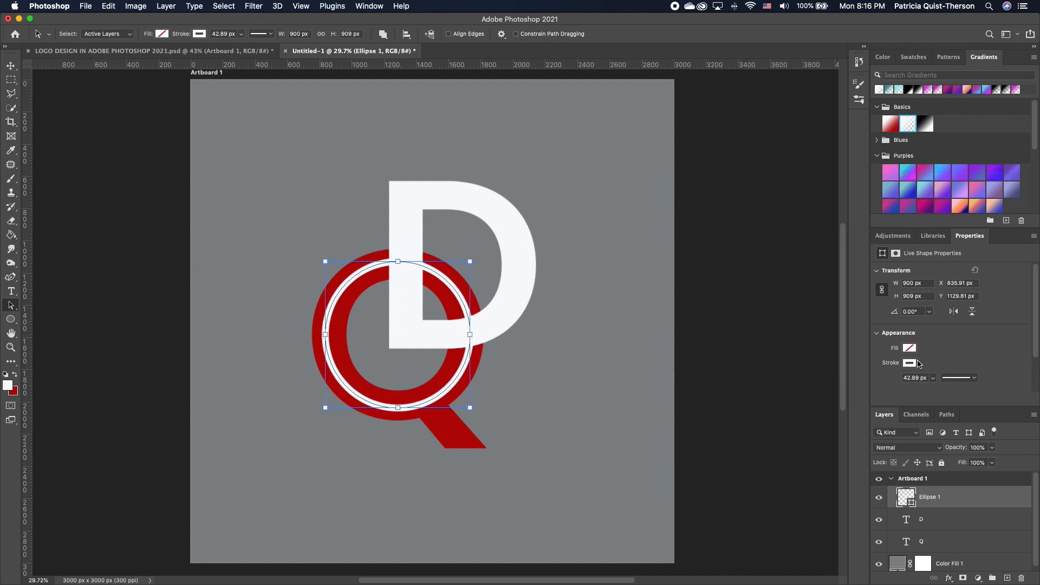
Step: Thin the white circle's stroke to about 21 px
click(910, 363)
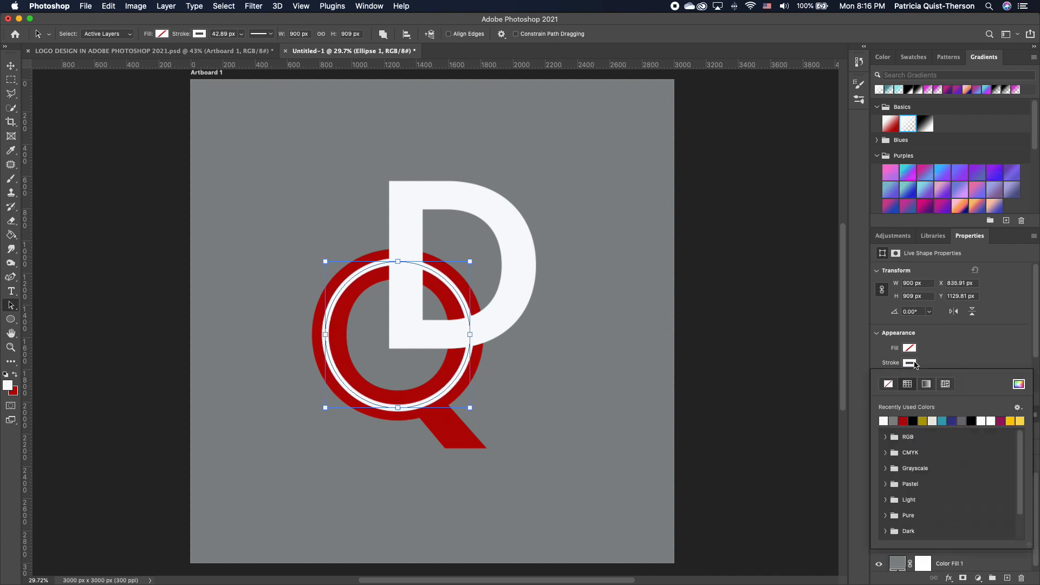
click(958, 352)
click(933, 377)
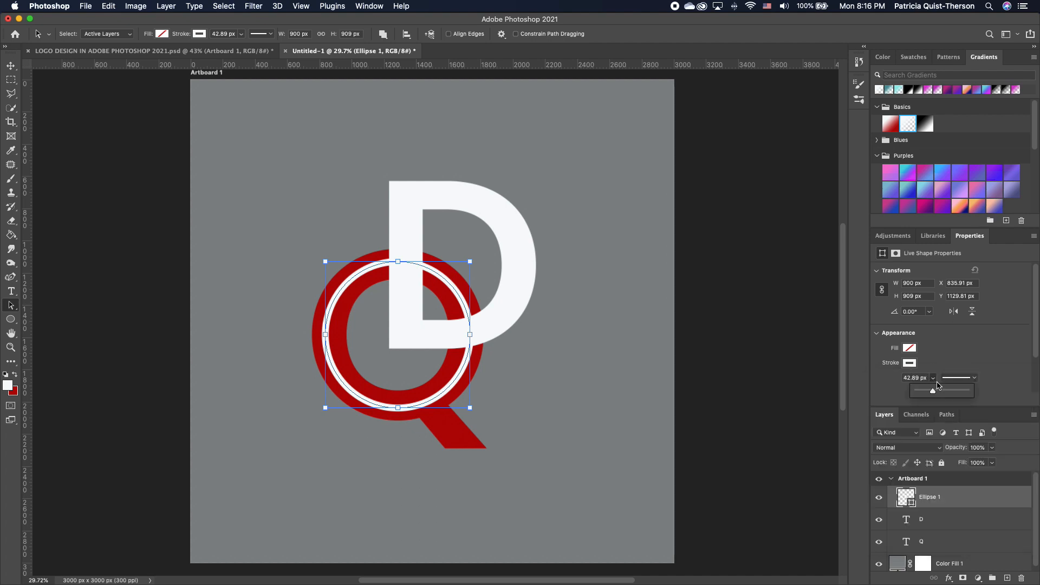
drag(932, 394, 930, 394)
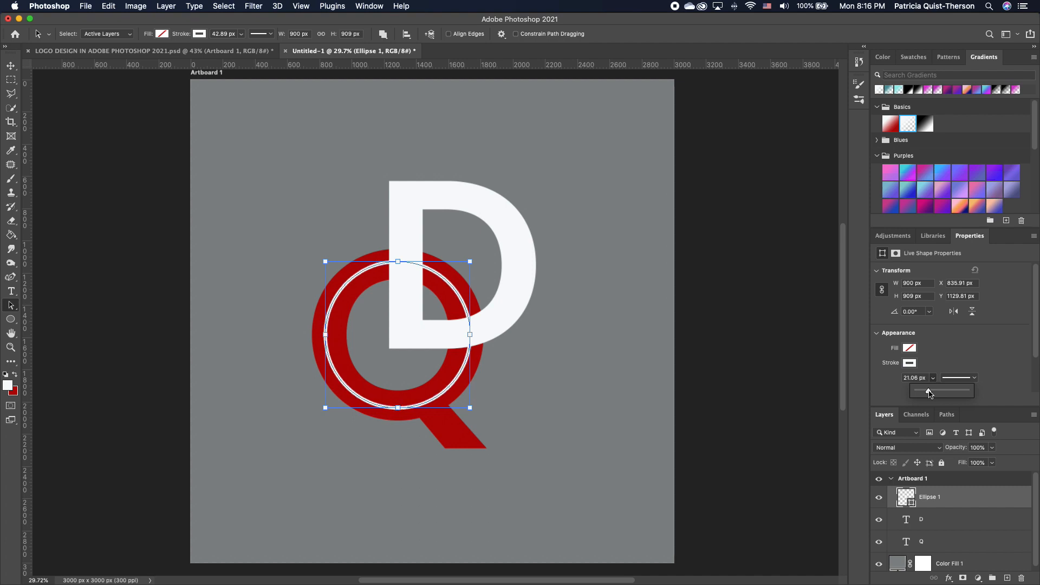
click(485, 401)
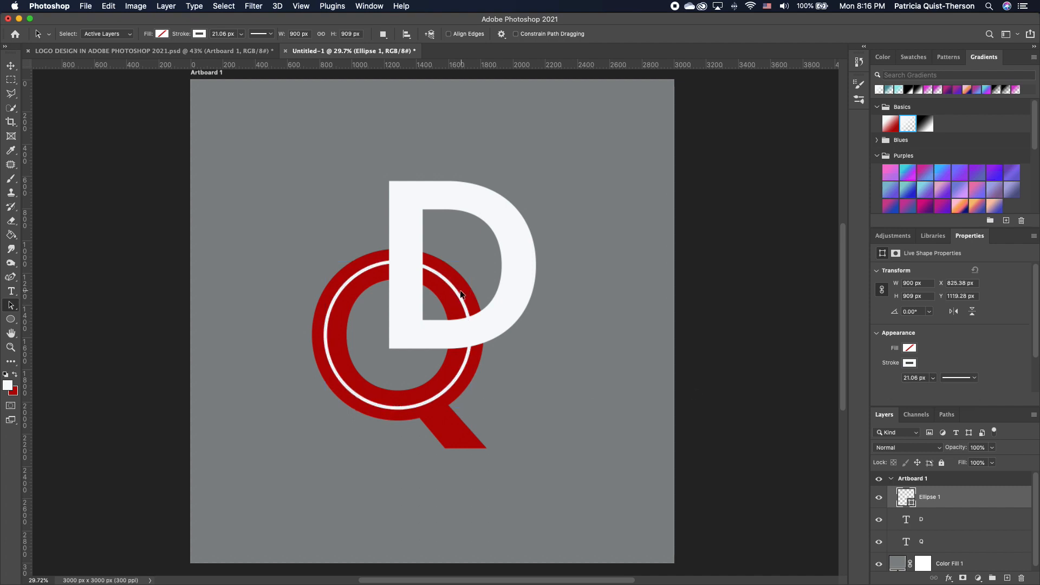
Step: Duplicate the white circle, enlarge the copy to about 1366 by 1380 px and move it around the Q
click(458, 296)
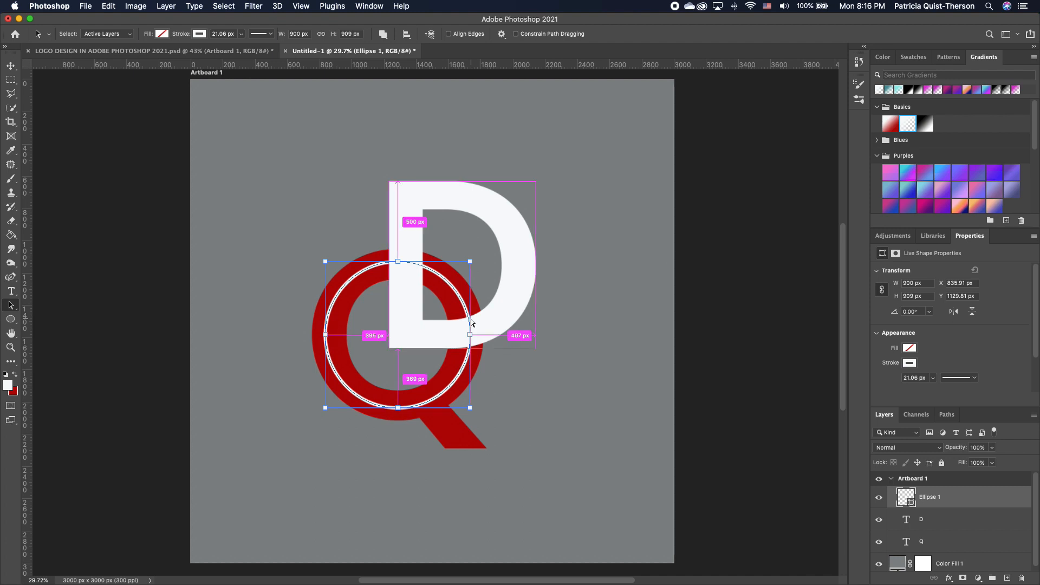
key(super+j)
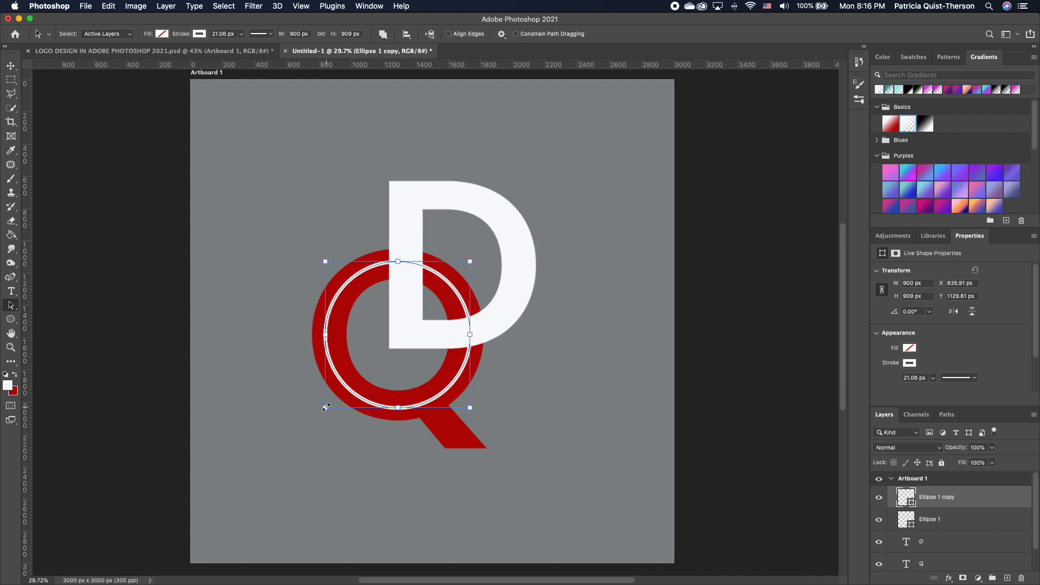
drag(325, 407, 250, 483)
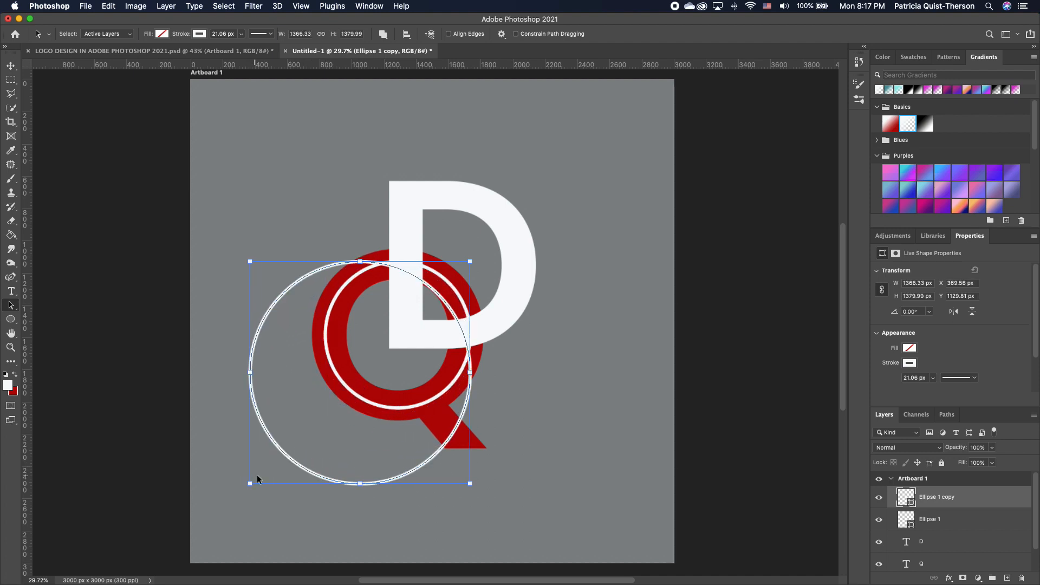
drag(328, 481, 359, 440)
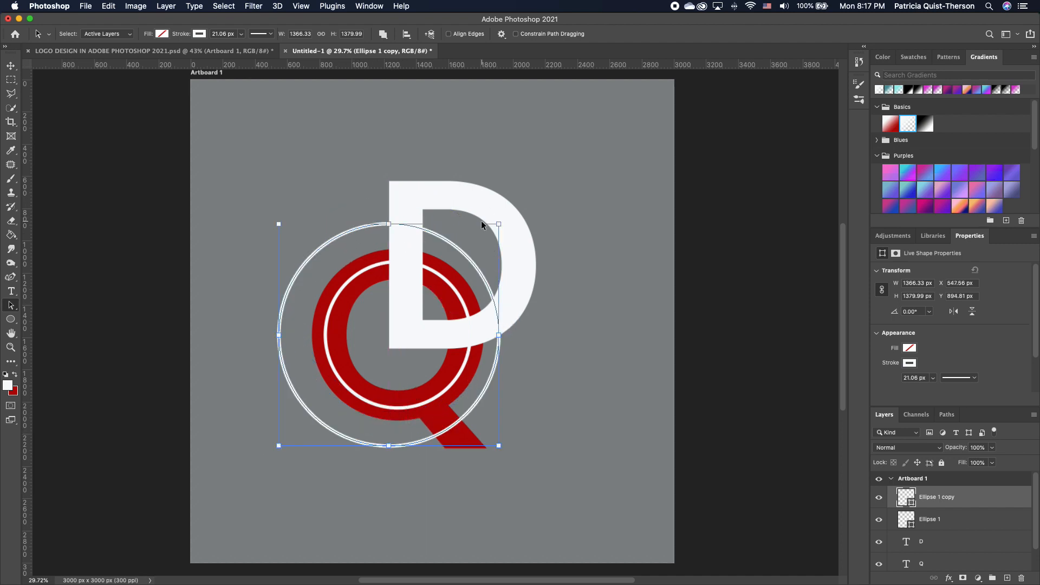
Step: Shrink the outer circle to about 1263 by 1275 px and centre it around the Q
mouse_move(500, 222)
mouse_down()
mouse_move(491, 228)
mouse_move(509, 223)
mouse_move(489, 222)
mouse_up()
drag(290, 392, 302, 382)
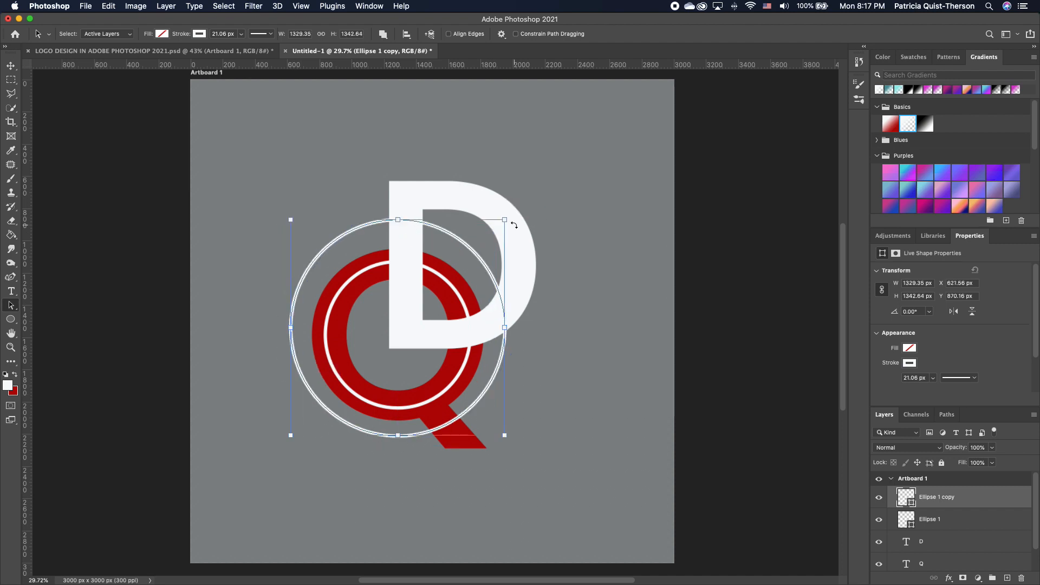
drag(505, 219, 493, 232)
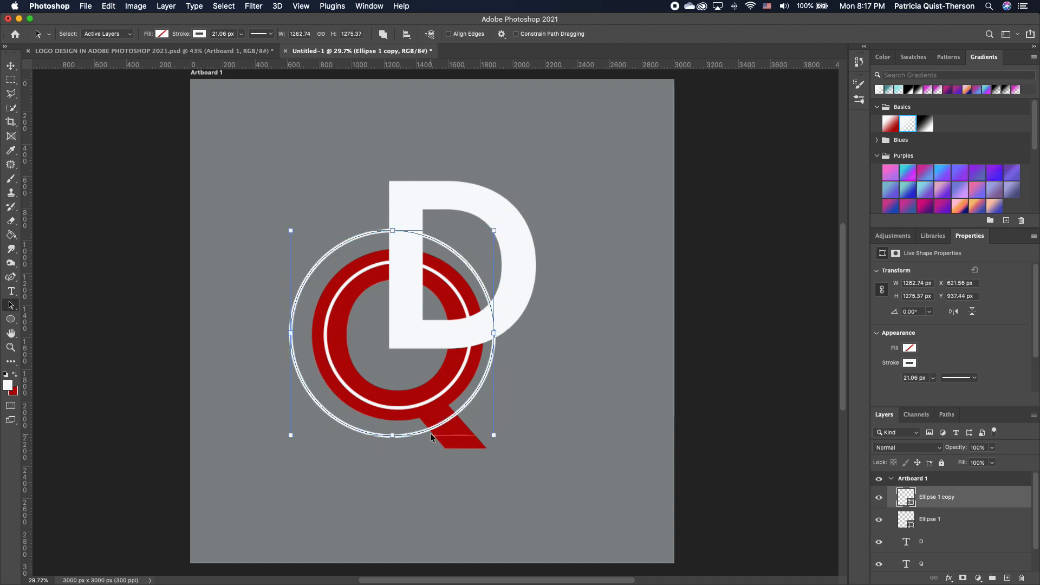
key(Right)
key(Right)
key(Right)
key(Right)
key(Right)
key(Right)
key(Right)
Step: Thin the outer circle's stroke to about 10 px
click(910, 362)
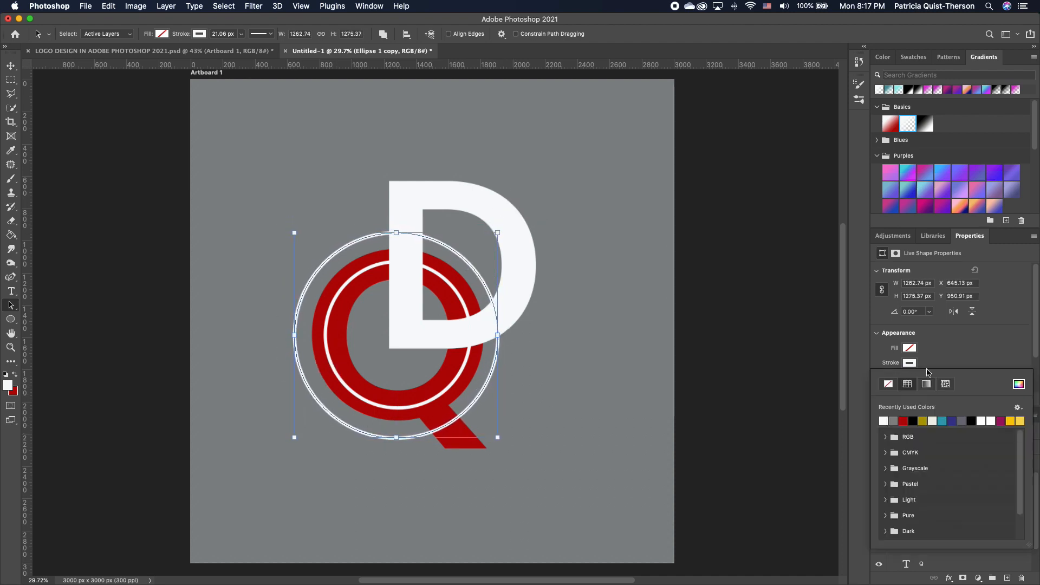
click(954, 352)
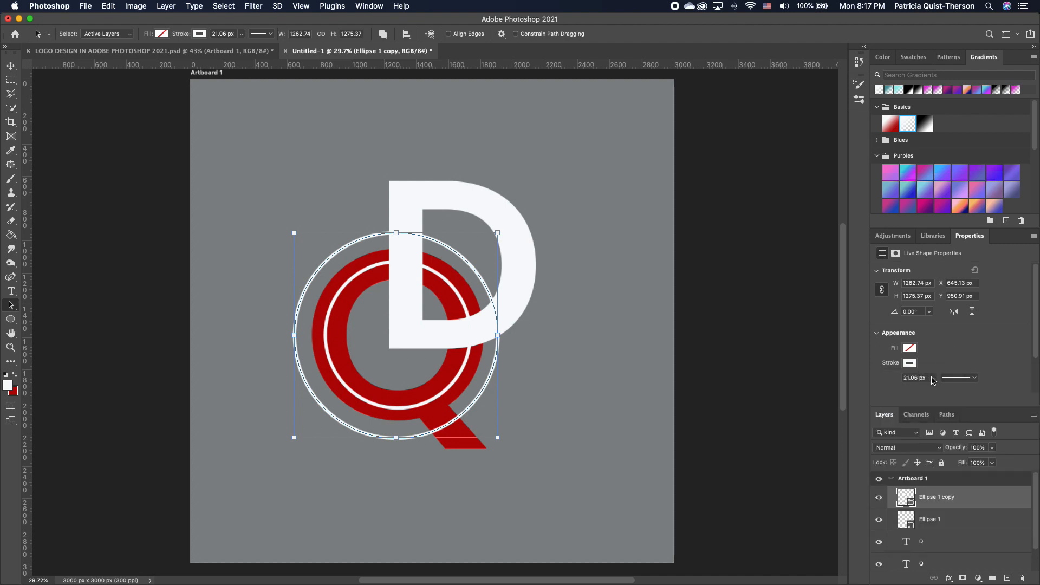
click(932, 378)
drag(933, 391, 930, 394)
click(481, 395)
drag(482, 394, 482, 395)
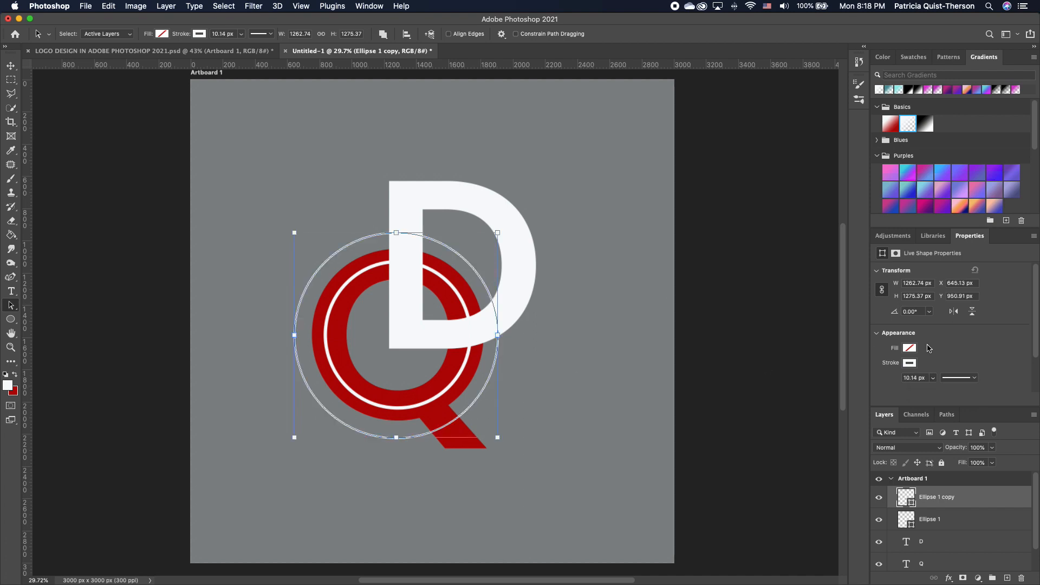
Step: Change the outer circle's stroke colour to black
click(911, 362)
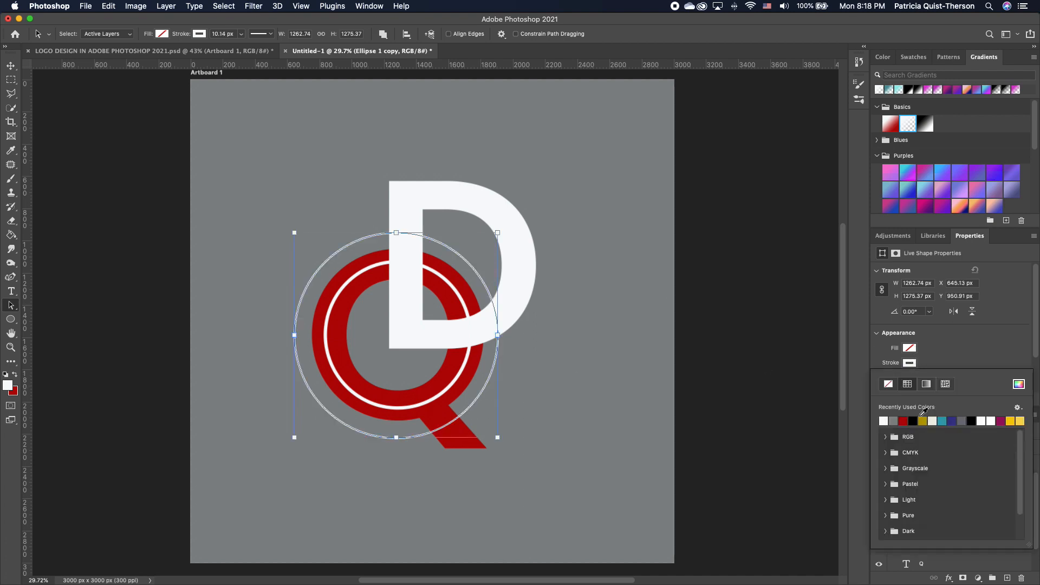
click(913, 421)
click(656, 288)
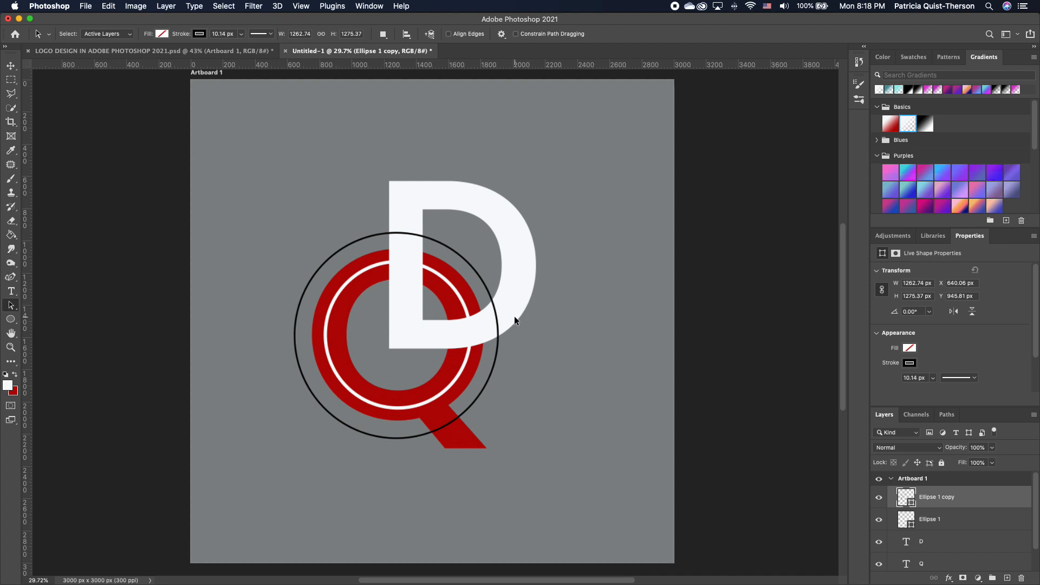
Step: Convert the D and Q text layers to separate smart objects
click(11, 66)
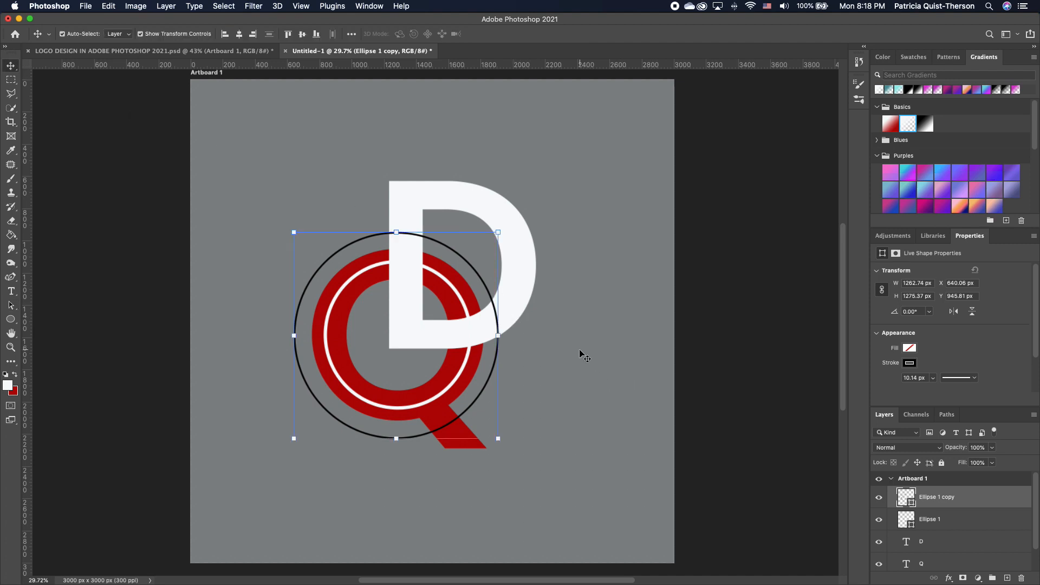
scroll(945, 515, down, 1)
click(945, 518)
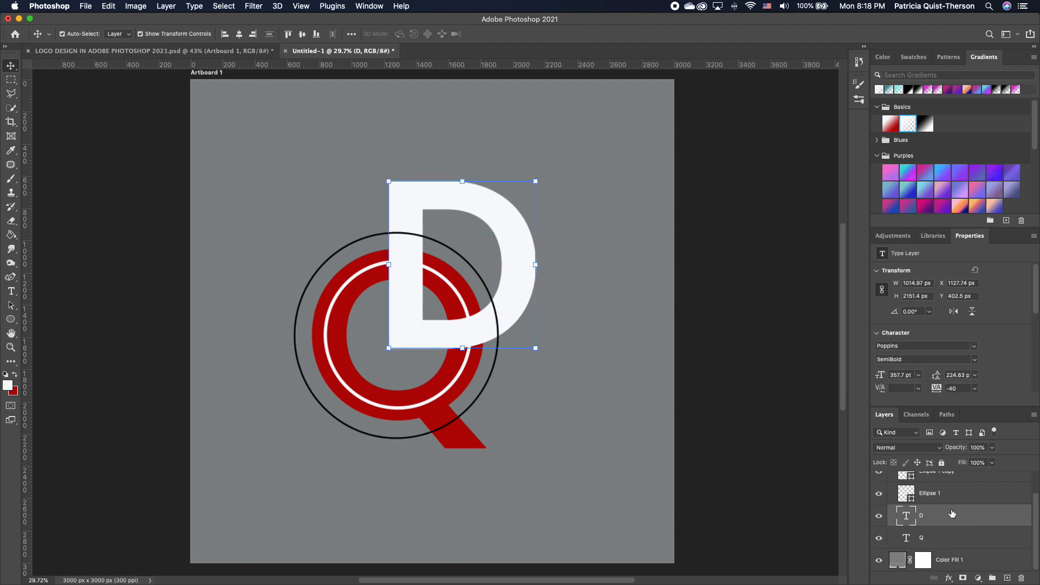
right_click(952, 514)
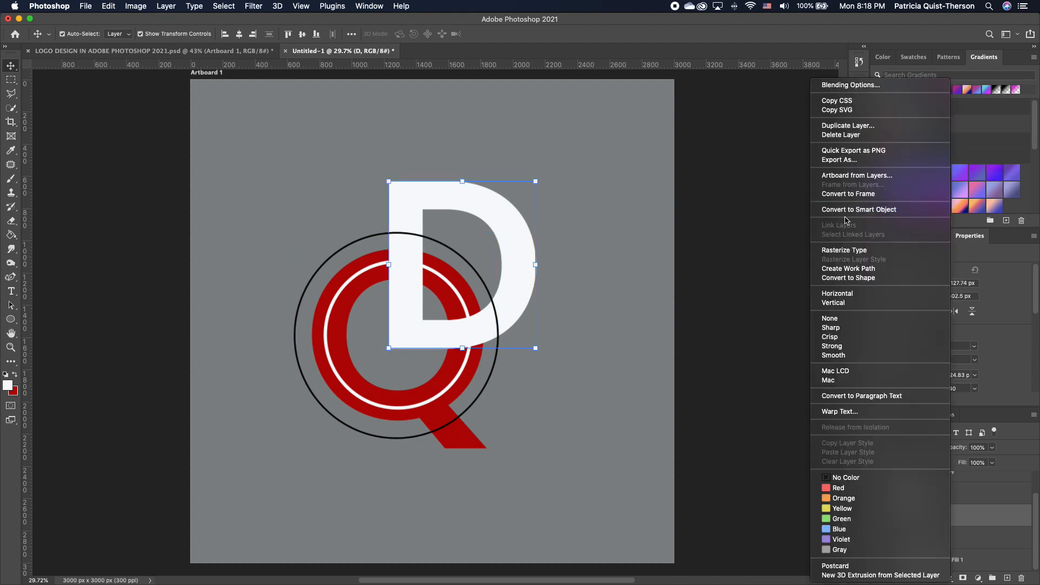
click(867, 209)
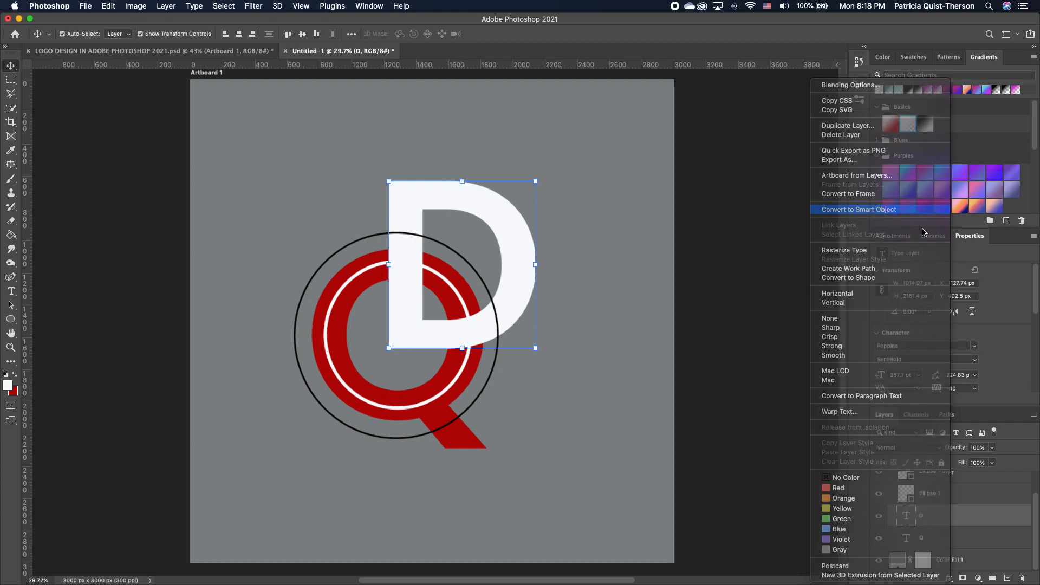
click(943, 536)
right_click(943, 536)
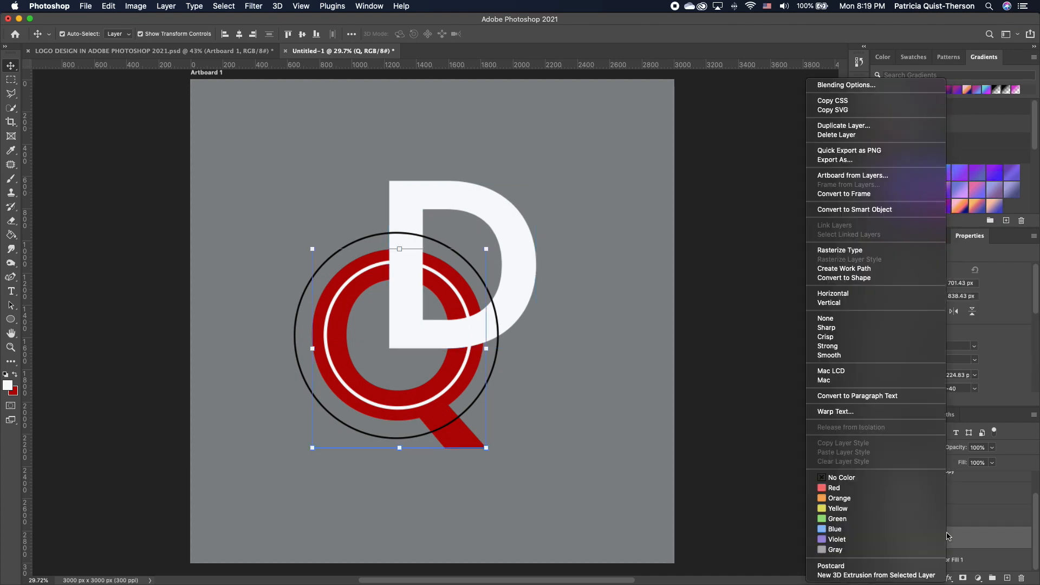
click(884, 212)
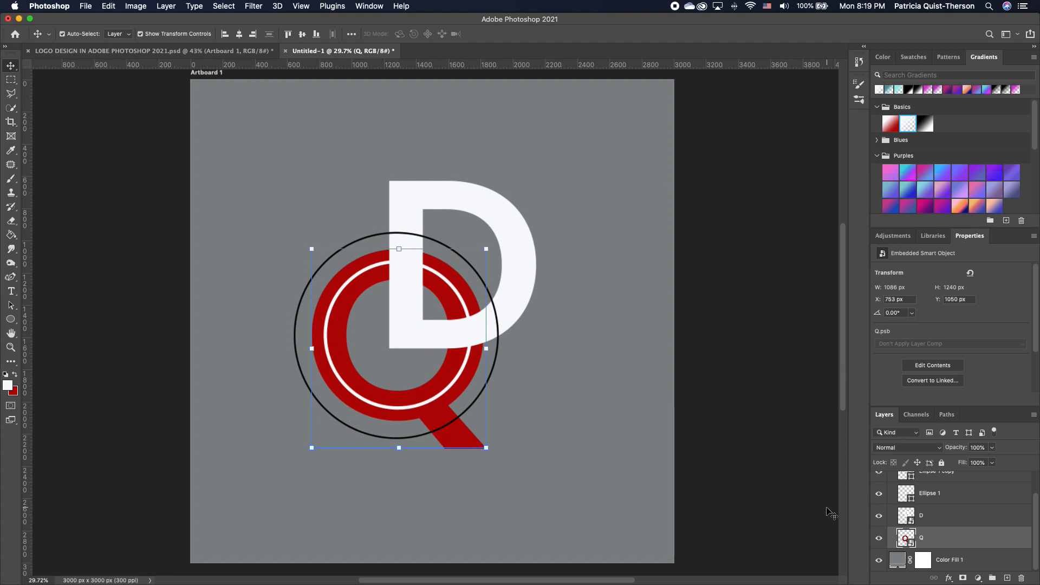
click(773, 482)
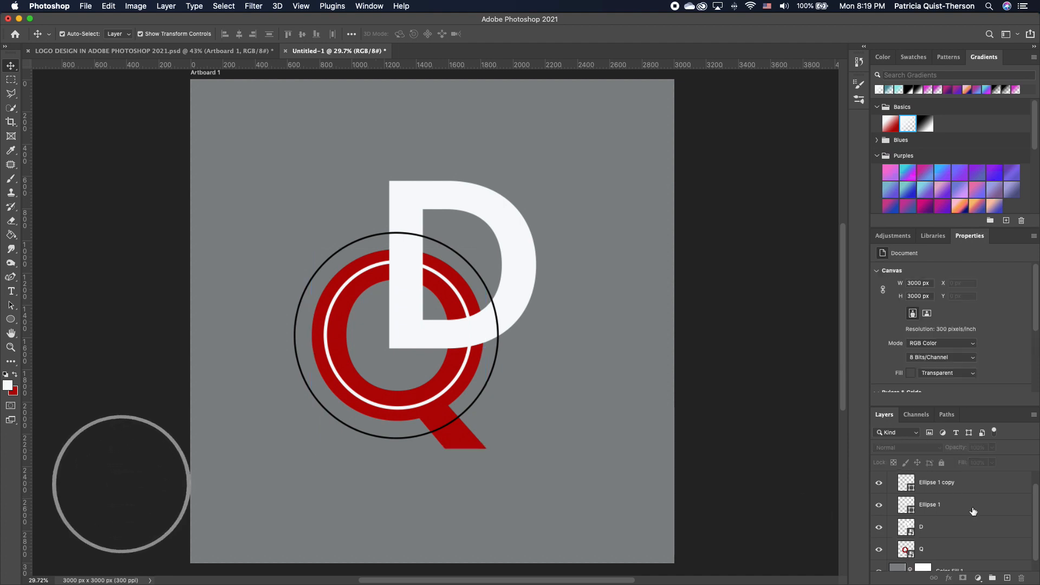
Step: Convert the Ellipse 1 copy and Ellipse 1 layers to separate smart objects
right_click(956, 484)
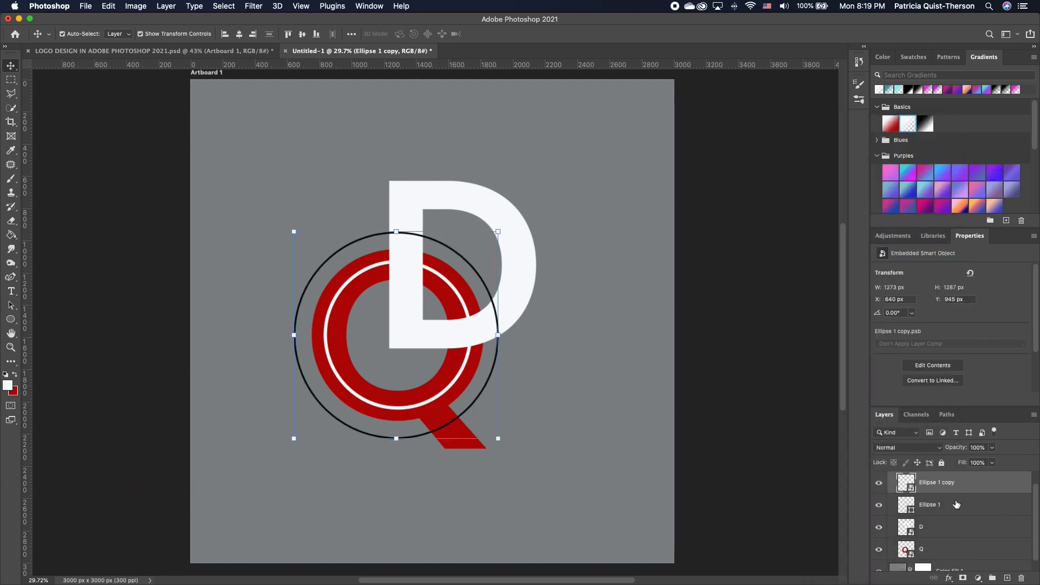
right_click(956, 505)
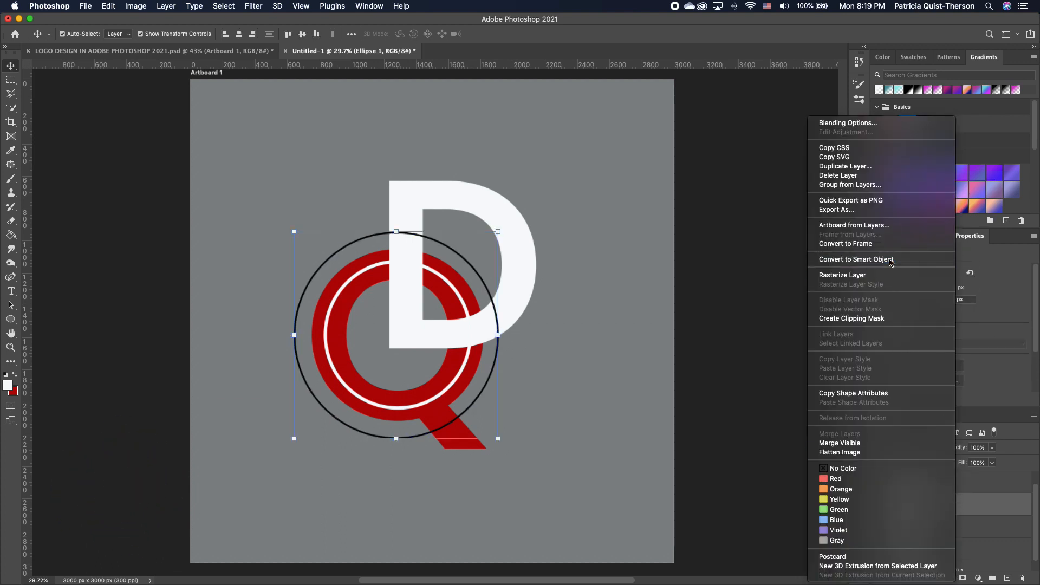
click(879, 260)
click(777, 399)
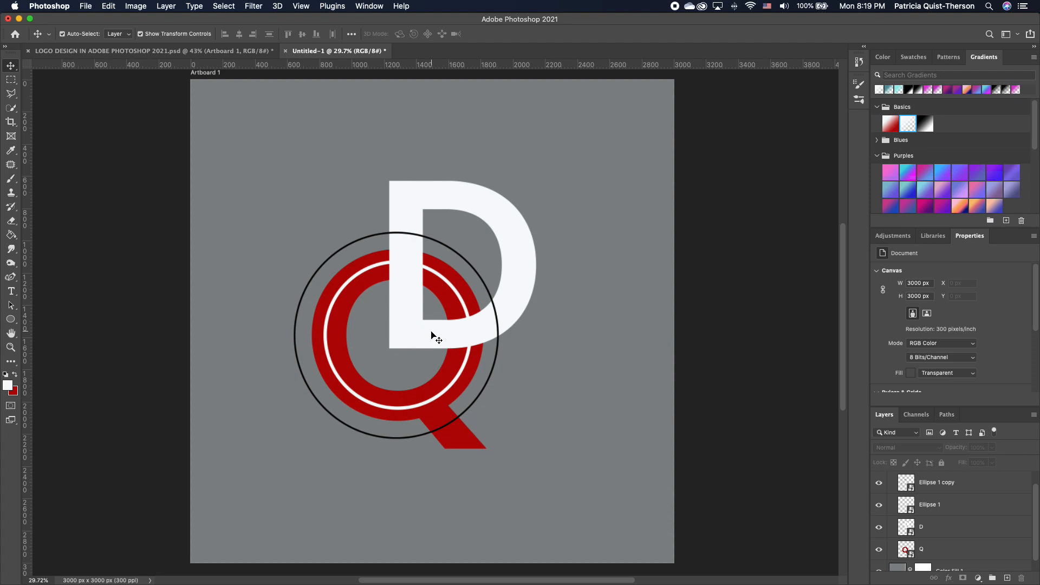
Step: Add a layer mask to the Q layer and another to the D layer
click(505, 323)
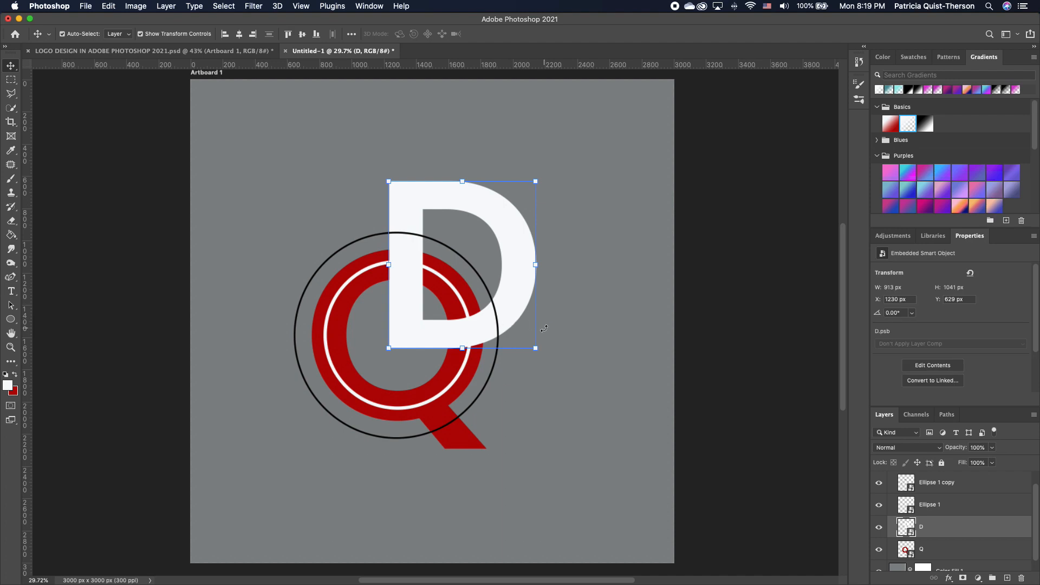
click(944, 551)
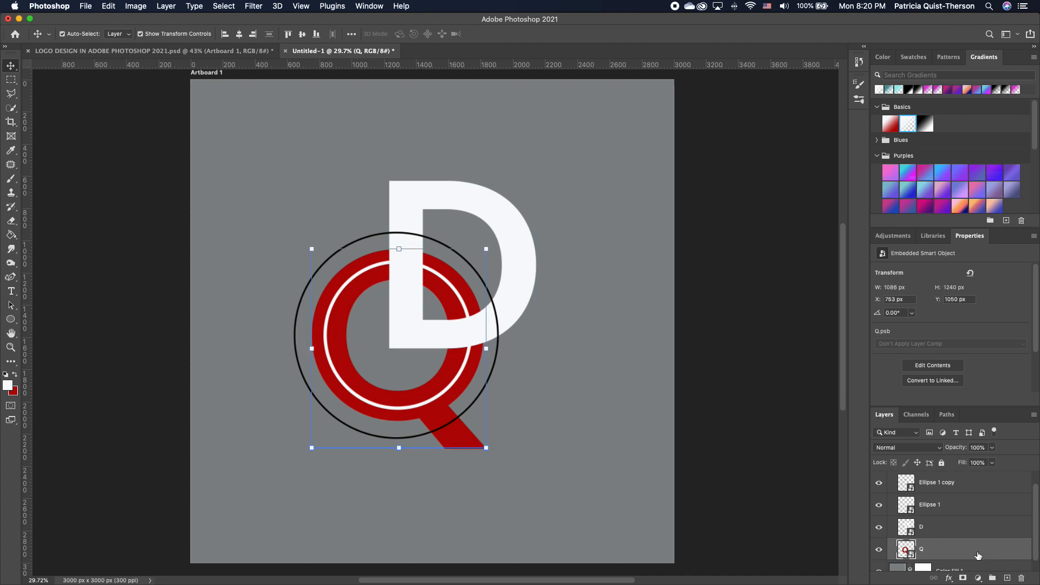
click(963, 579)
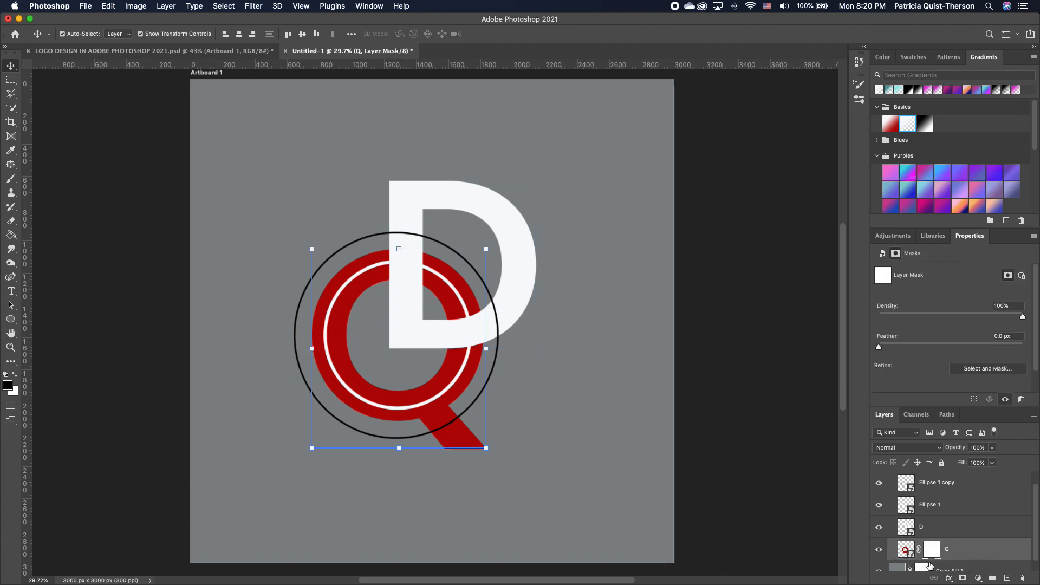
click(953, 531)
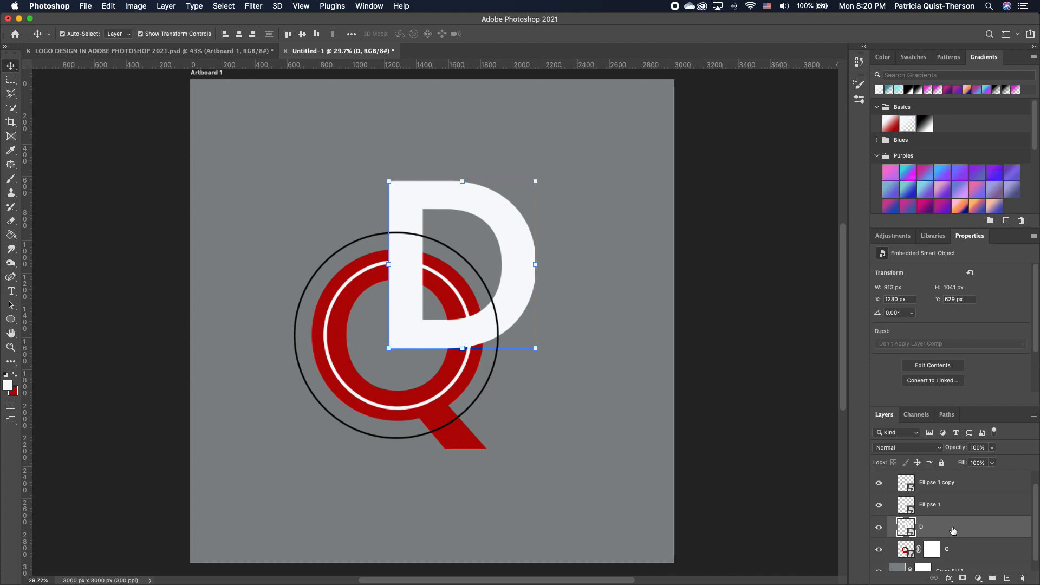
click(963, 579)
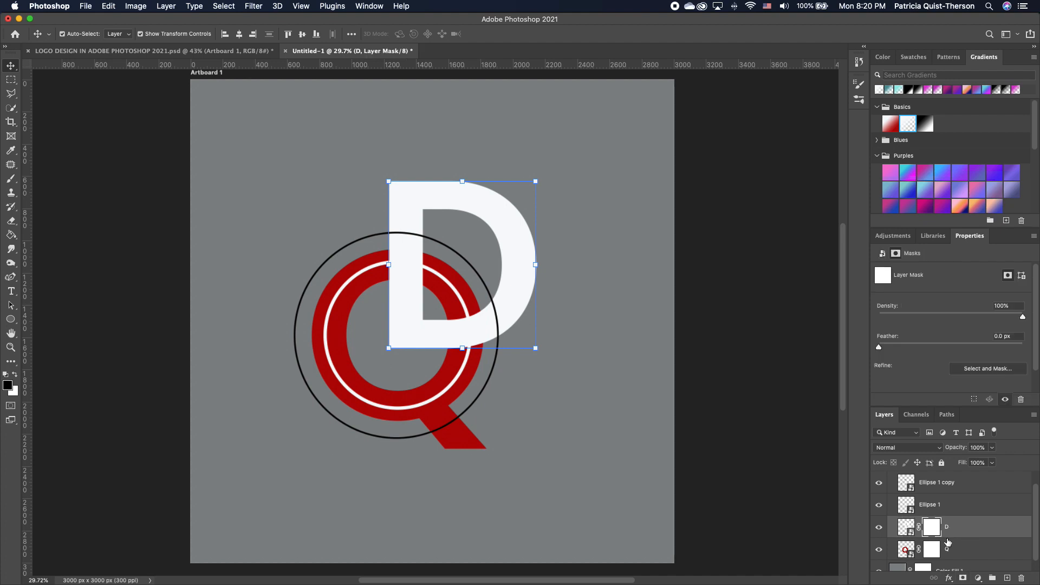
Step: Hide Ellipse 1 and cut its ring outline out of the Q by filling that selection with black on the Q layer mask
click(434, 401)
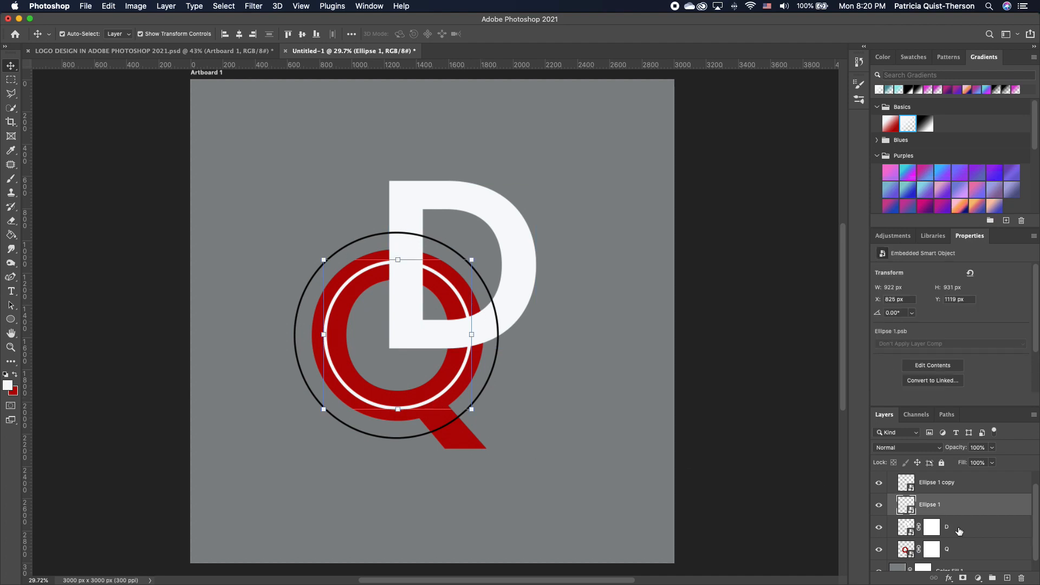
super+click(913, 514)
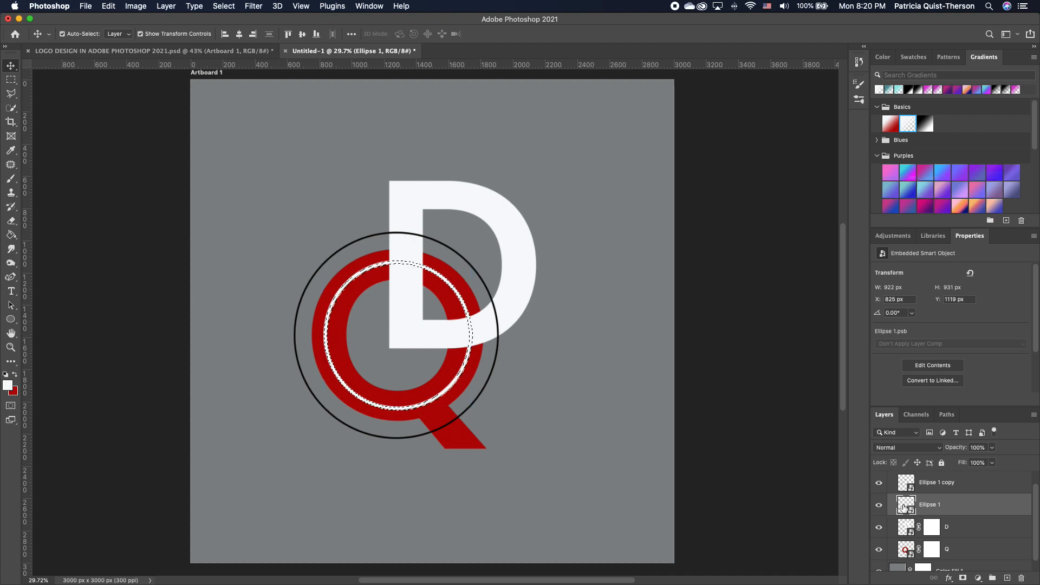
scroll(963, 546, down, 1)
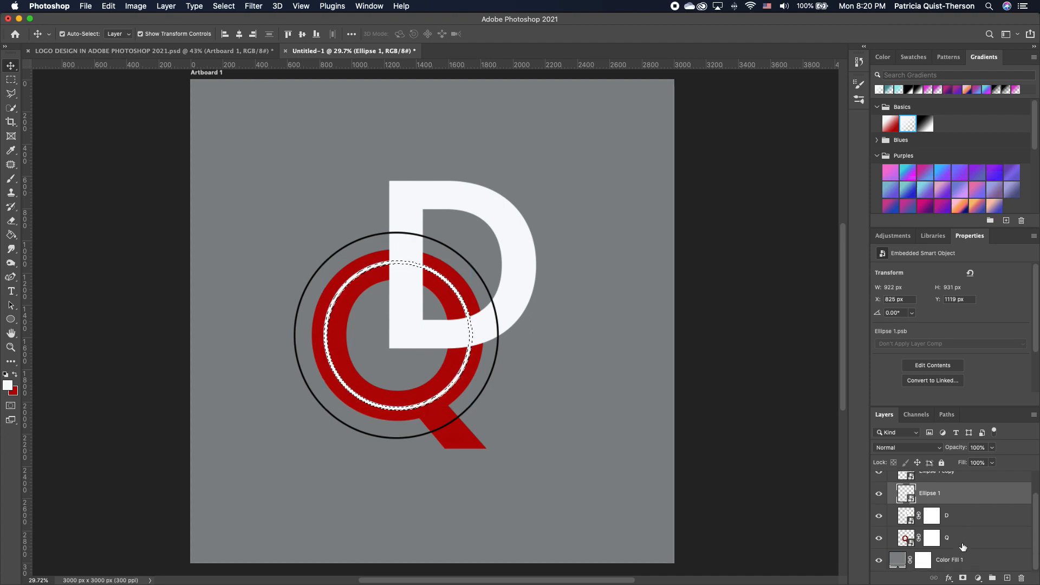
click(931, 538)
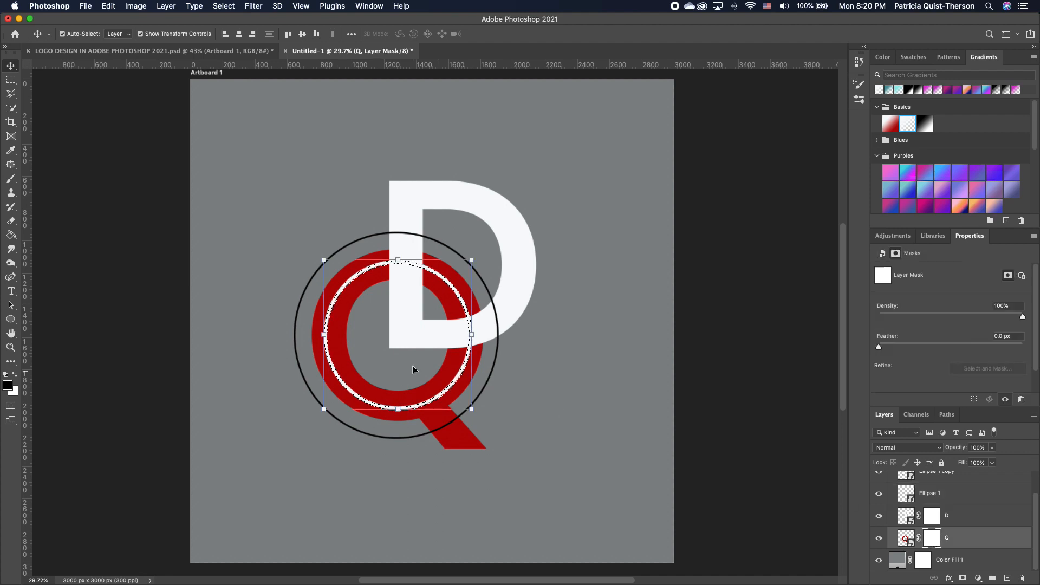
click(11, 180)
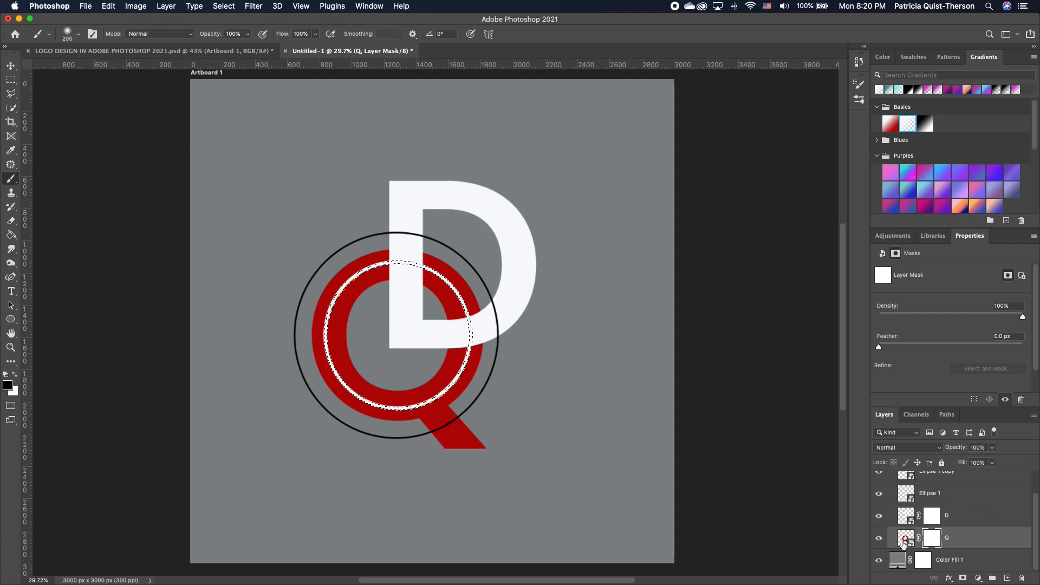
scroll(933, 507, up, 1)
scroll(932, 507, up, 1)
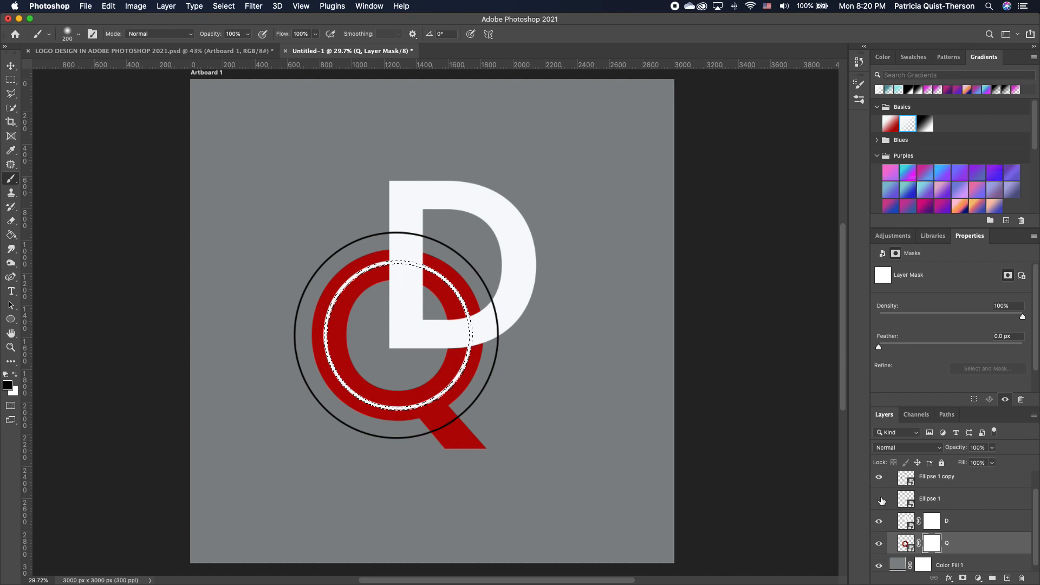
click(879, 499)
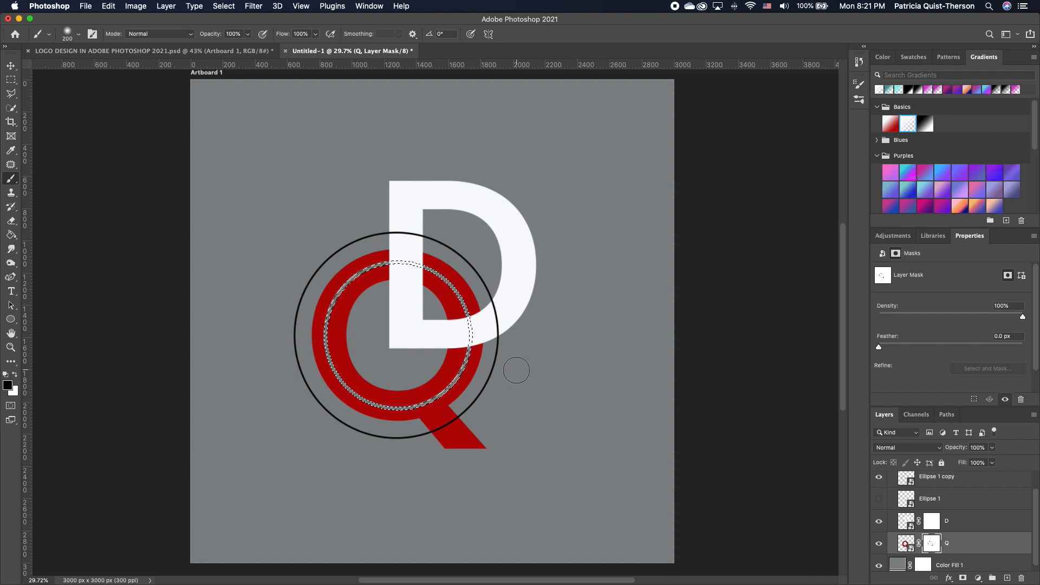
key(alt+BackSpace)
key(super+d)
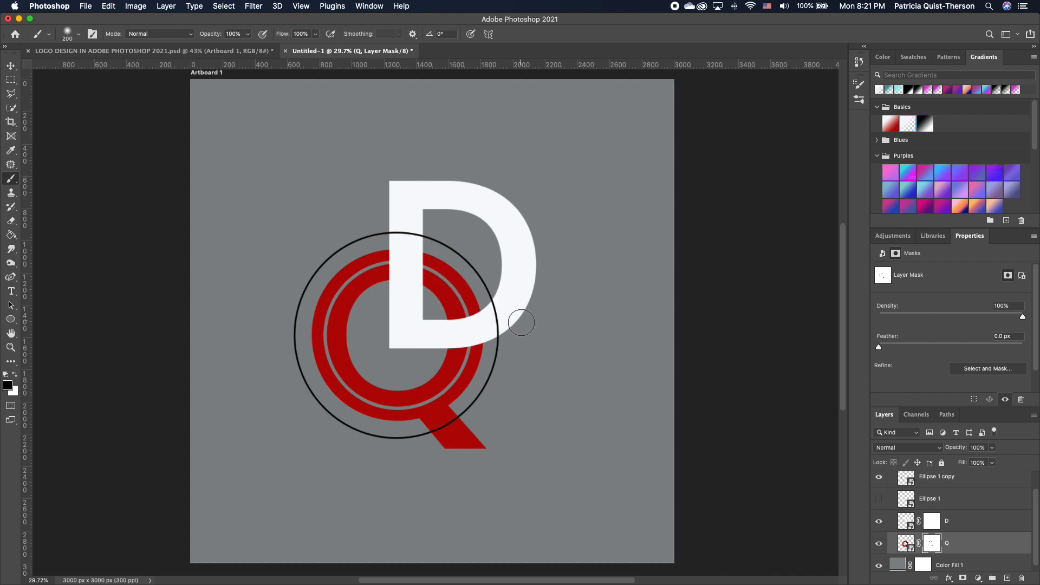
Step: Load the D layer's outline as a selection and expand it by 10 pixels
click(906, 543)
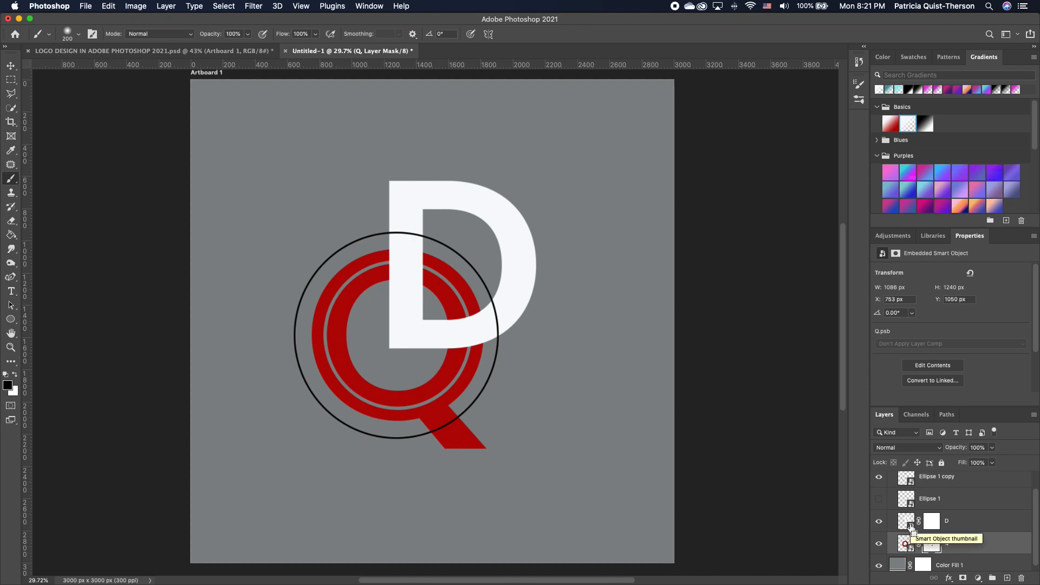
super+click(907, 521)
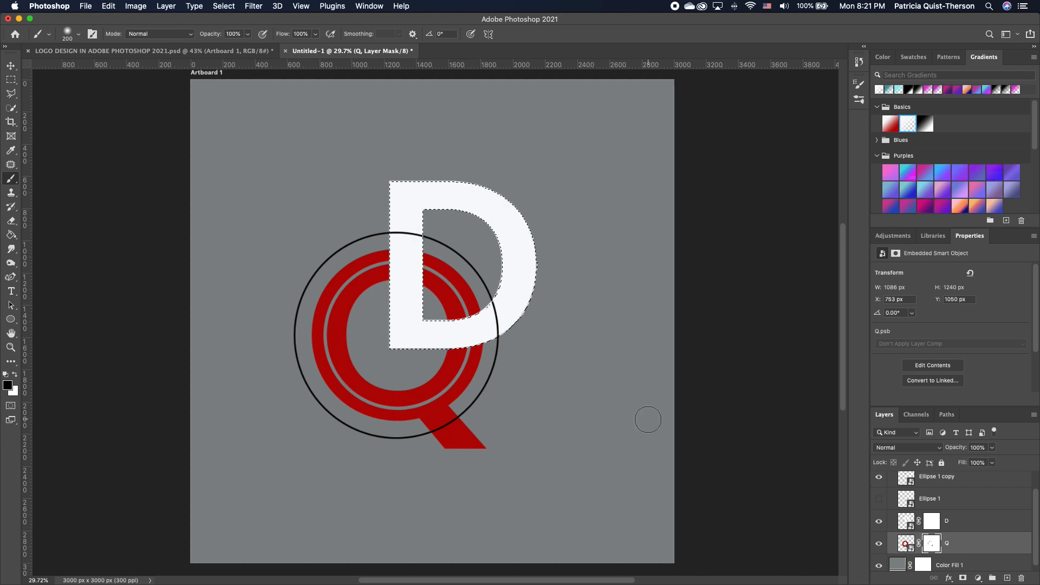
click(224, 6)
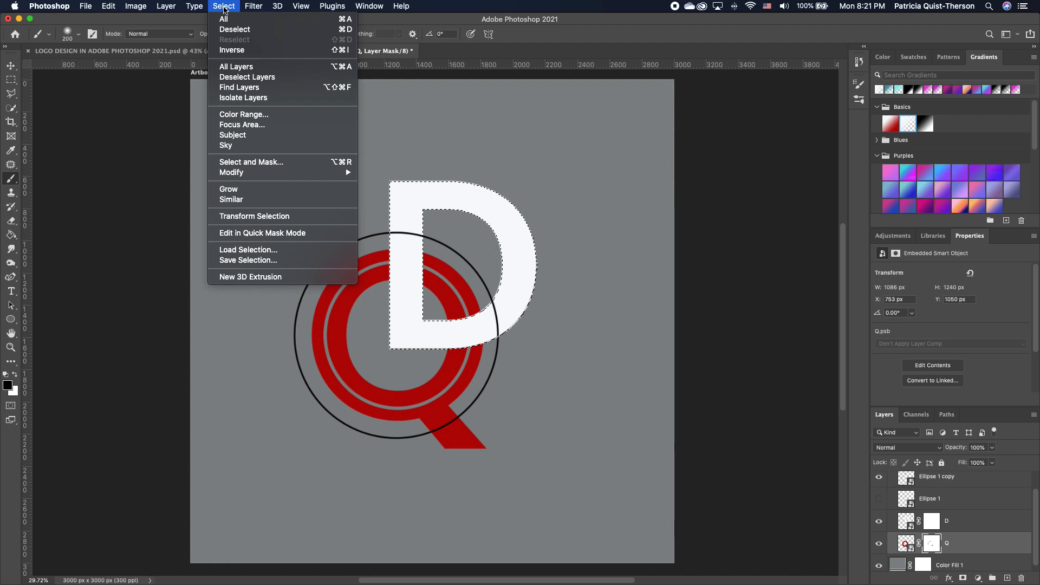
mouse_move(261, 172)
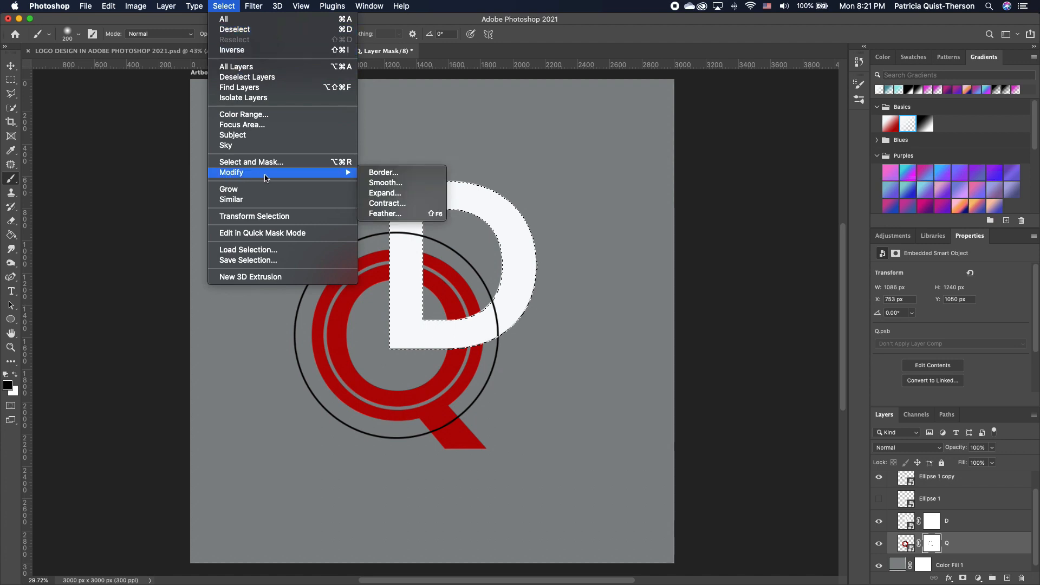
click(389, 192)
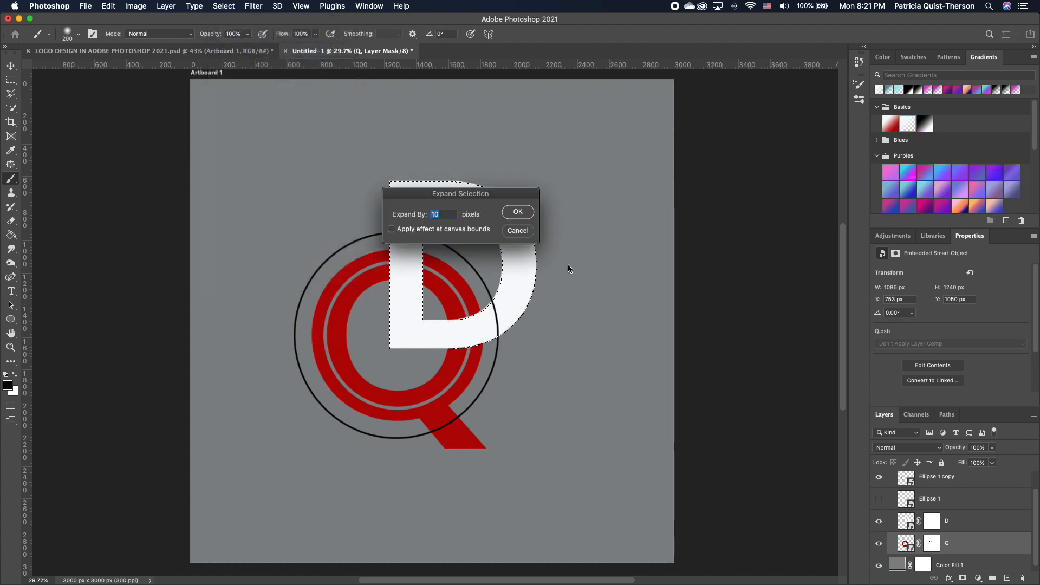
drag(474, 196, 666, 173)
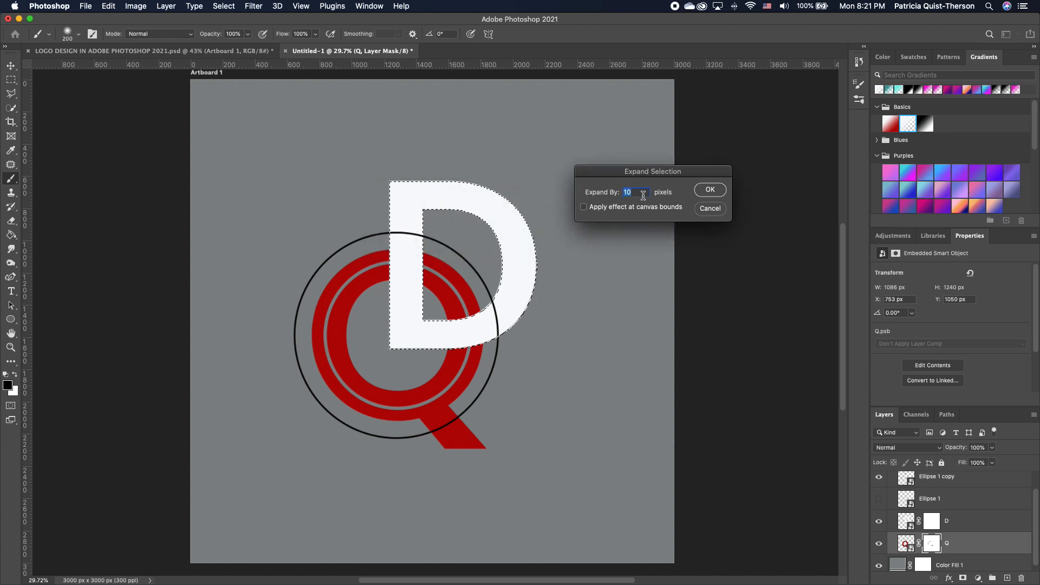
click(711, 192)
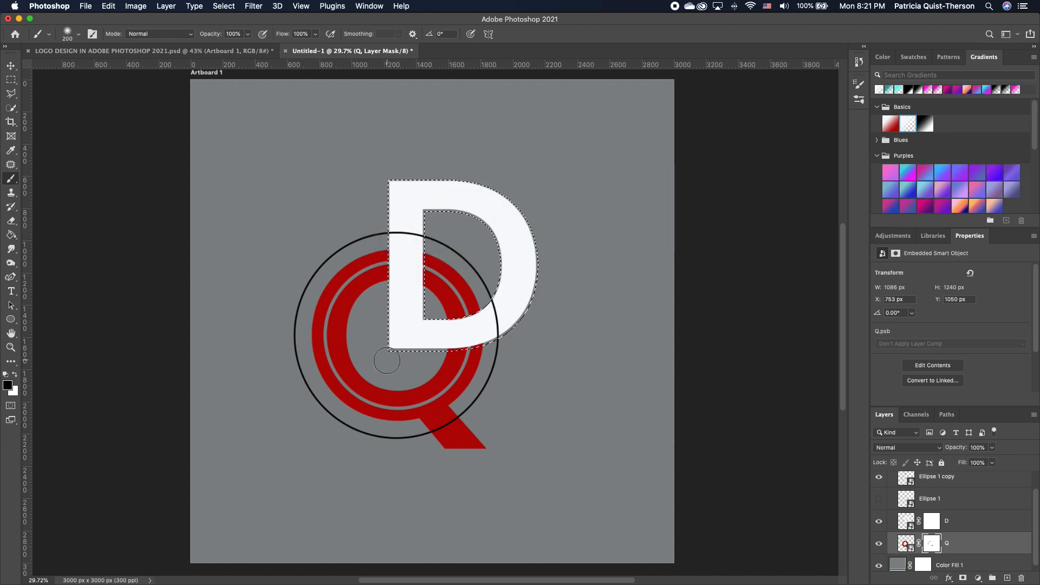
Step: Brush black on the Q layer mask within the expanded D selection where the letters overlap, and deselect
click(932, 544)
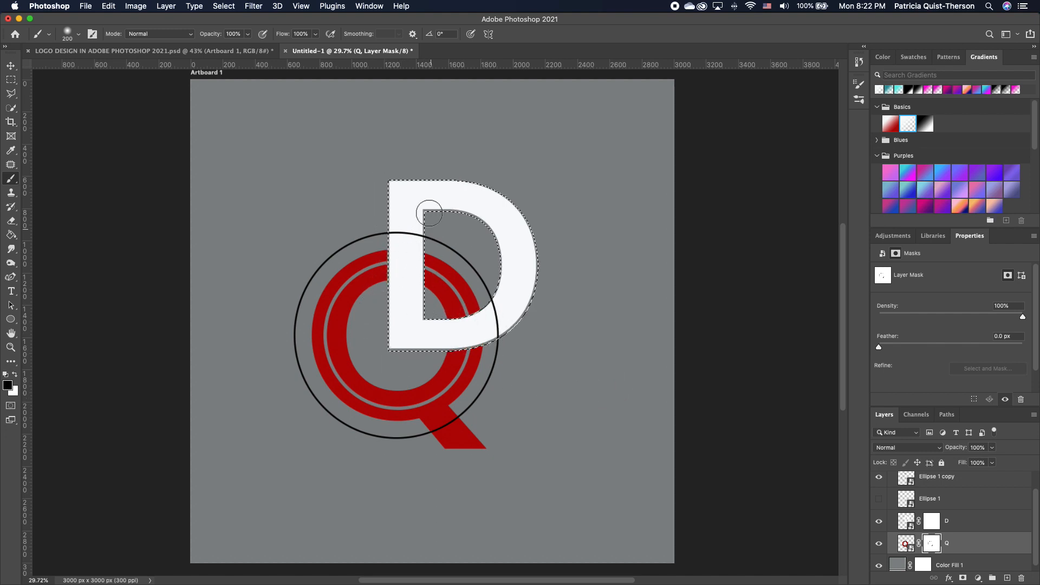
drag(420, 213, 427, 339)
key(ctrl+d)
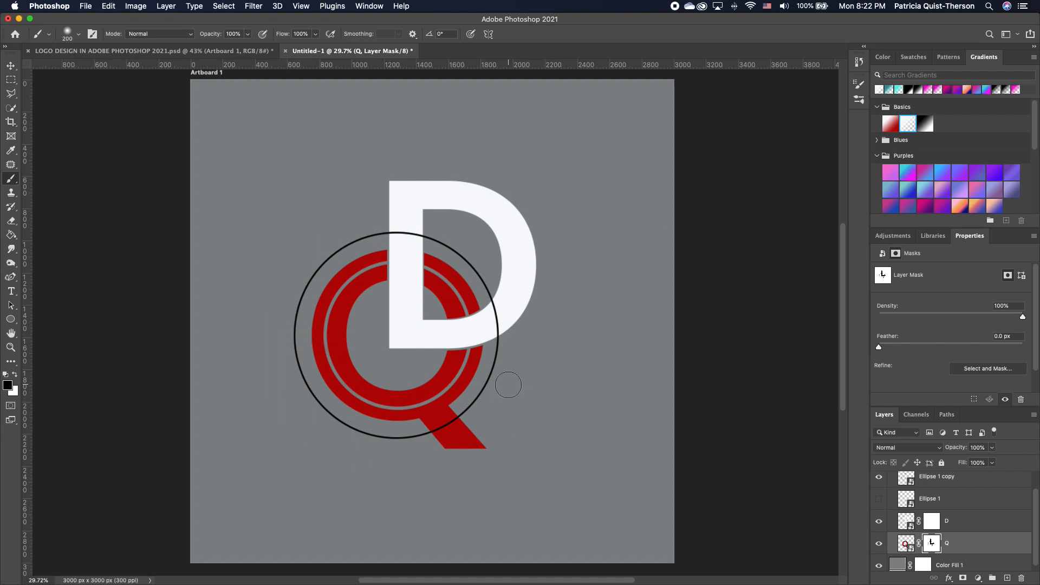
Step: Cut the Ellipse 1 copy ring's outline out of both the D and Q layer masks, leaving the ring layer visible
click(879, 477)
click(878, 477)
click(946, 480)
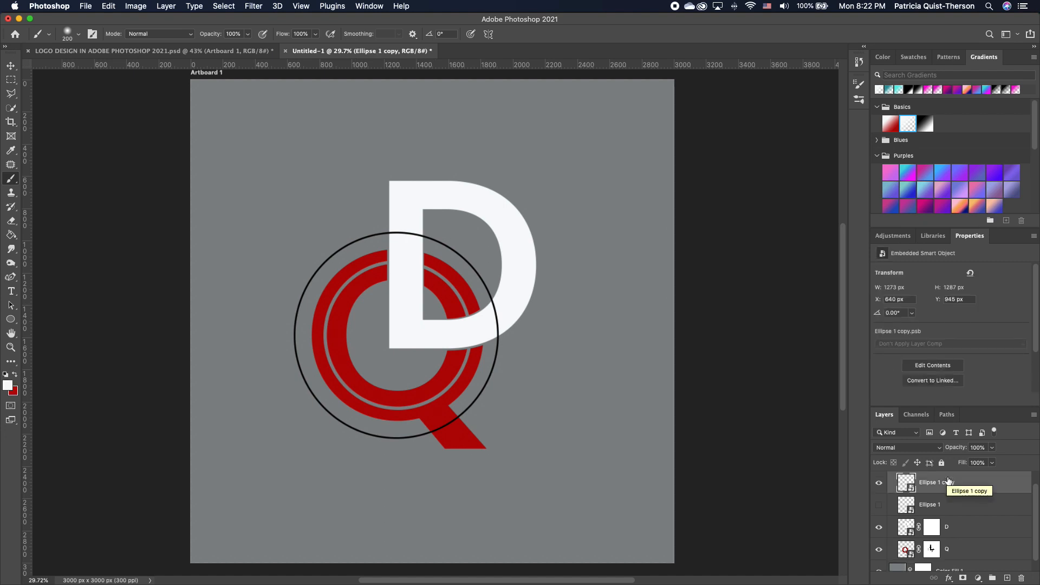
super+click(912, 491)
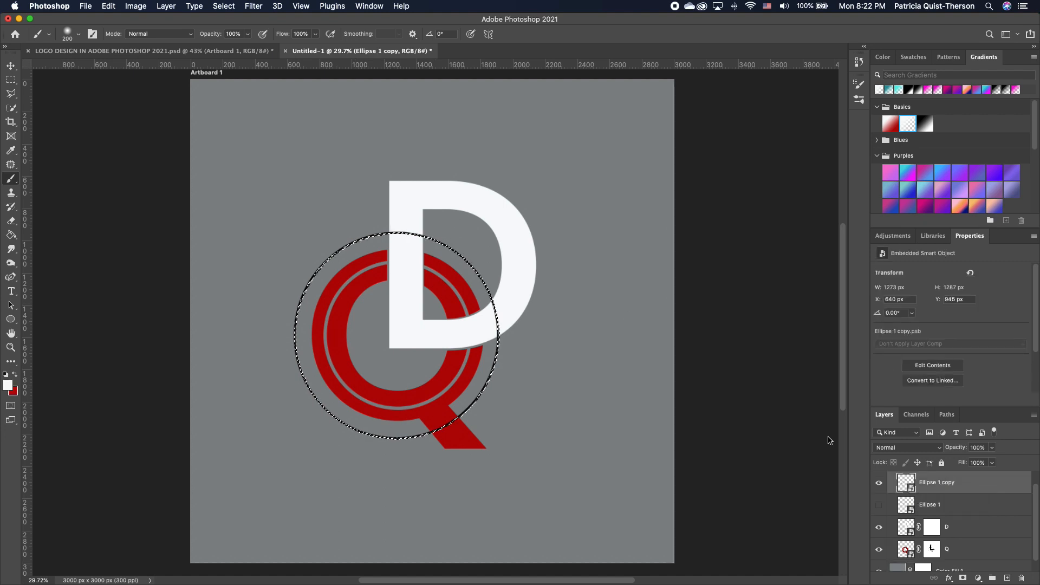
click(879, 482)
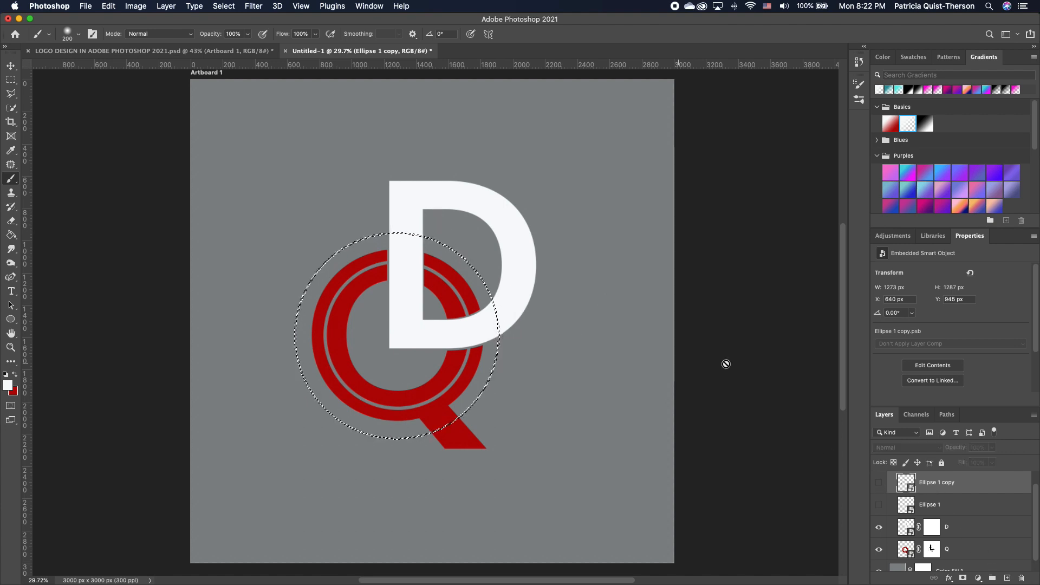
click(931, 530)
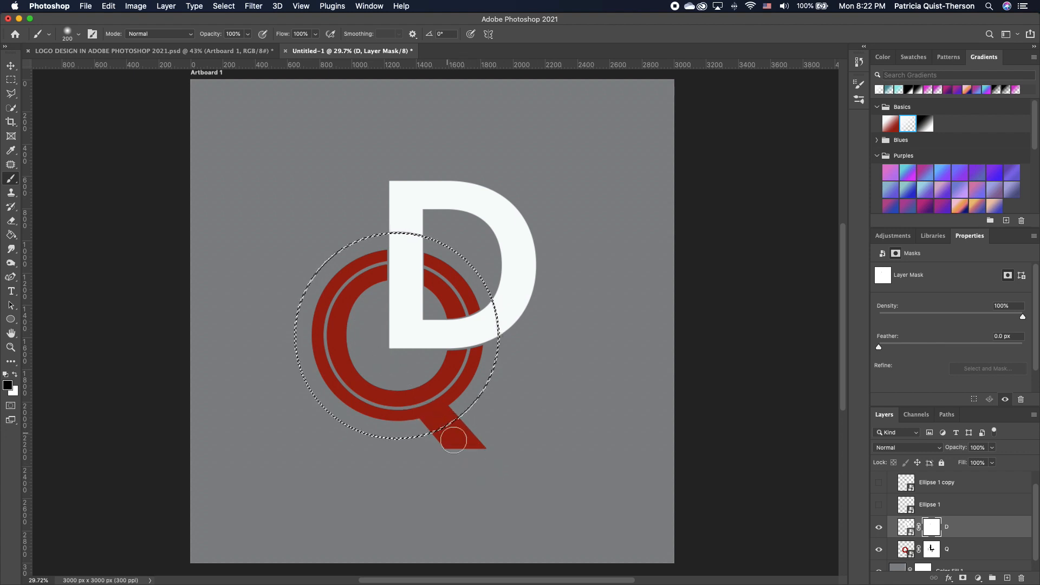
click(931, 550)
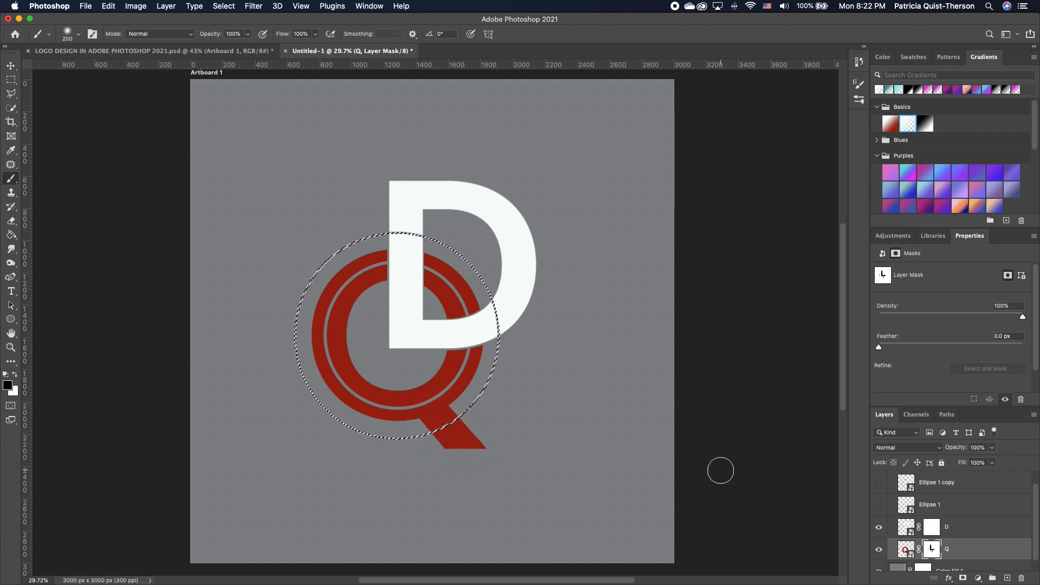
key(ctrl+d)
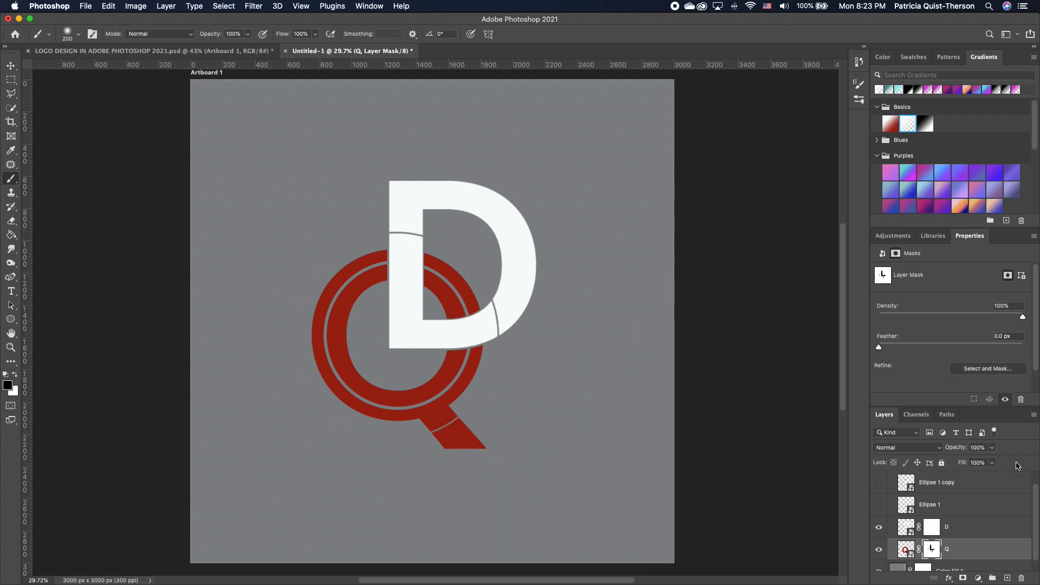
click(879, 482)
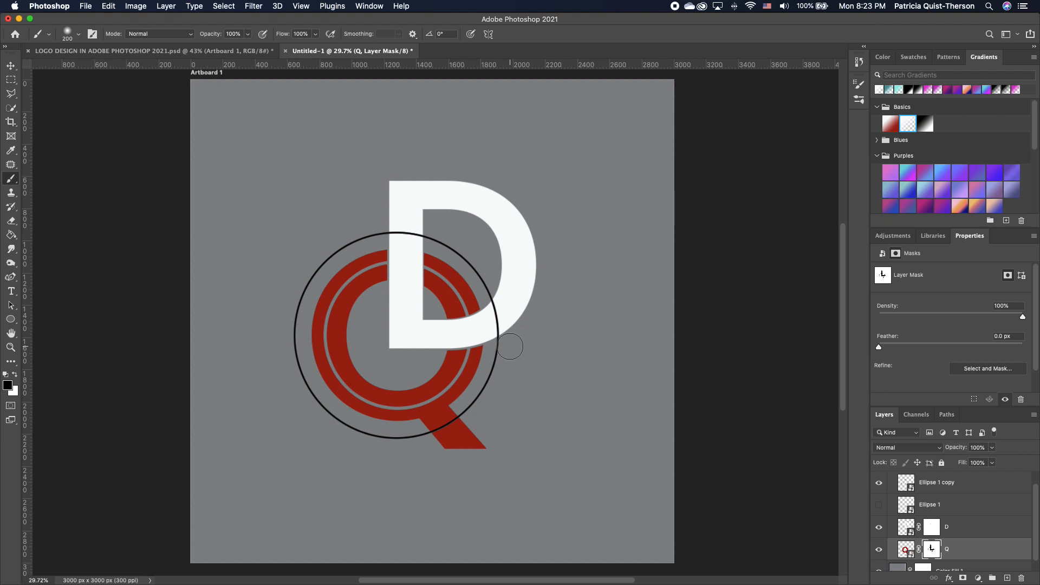
Step: Load the D's outline as a selection again and expand it by 10 pixels
click(906, 528)
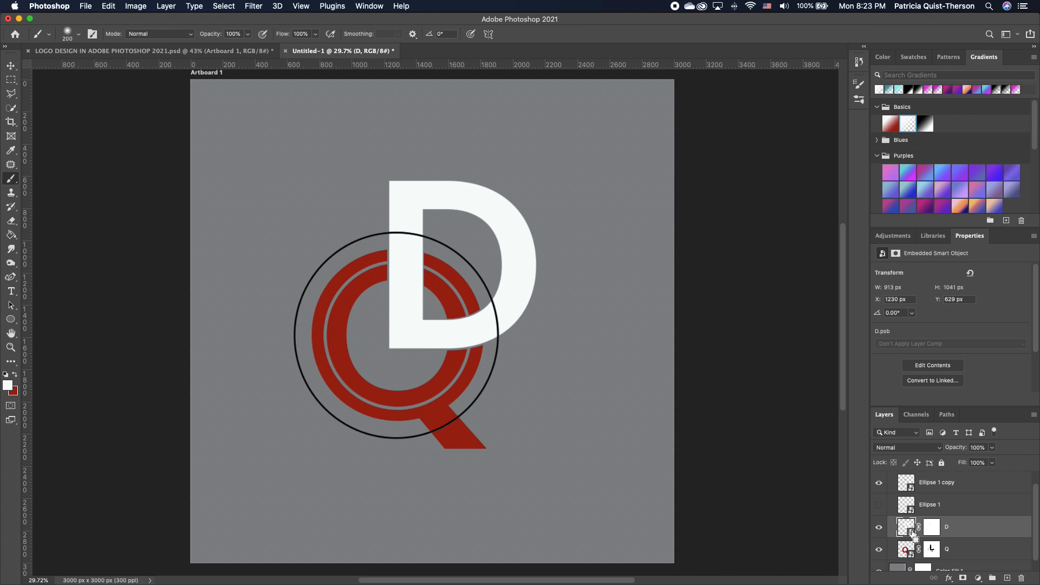
super+click(906, 528)
click(223, 6)
mouse_move(292, 171)
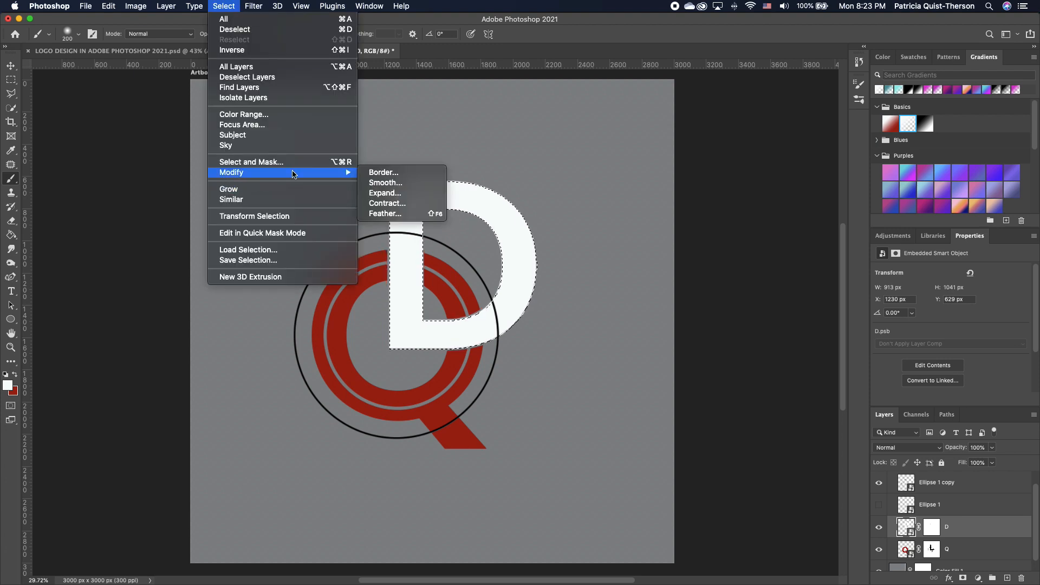
click(386, 193)
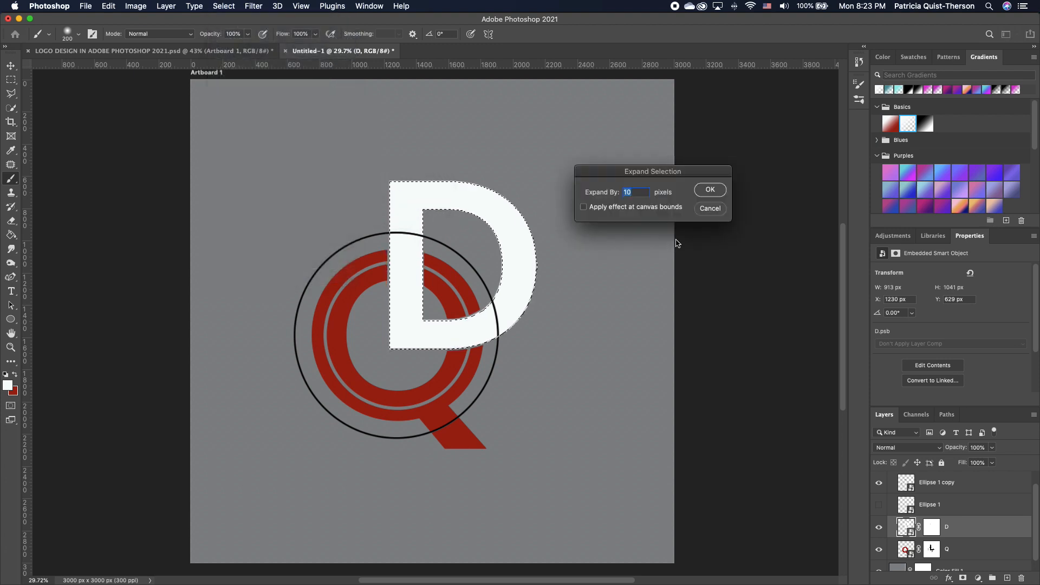
click(710, 190)
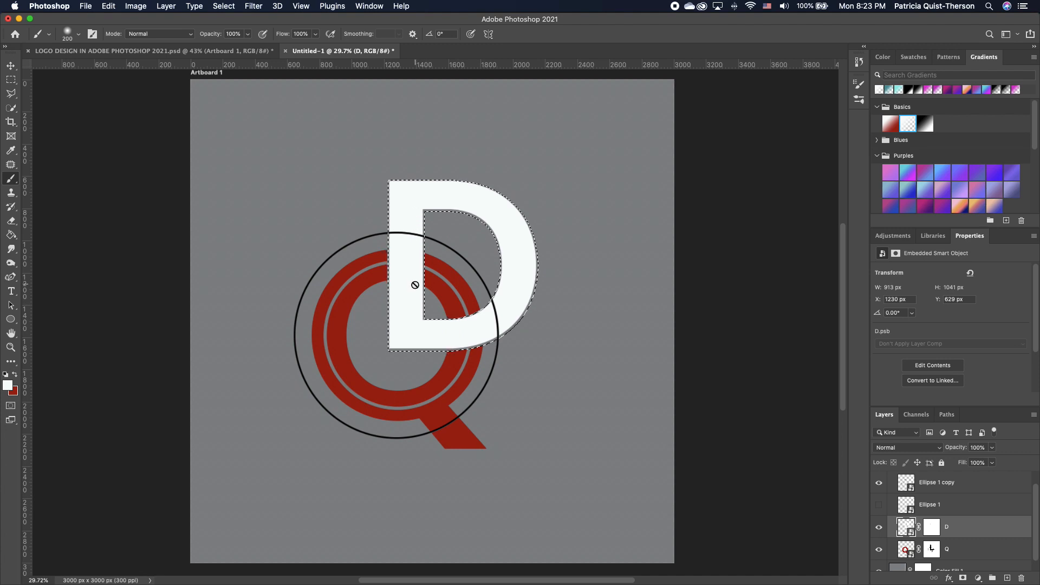
click(929, 528)
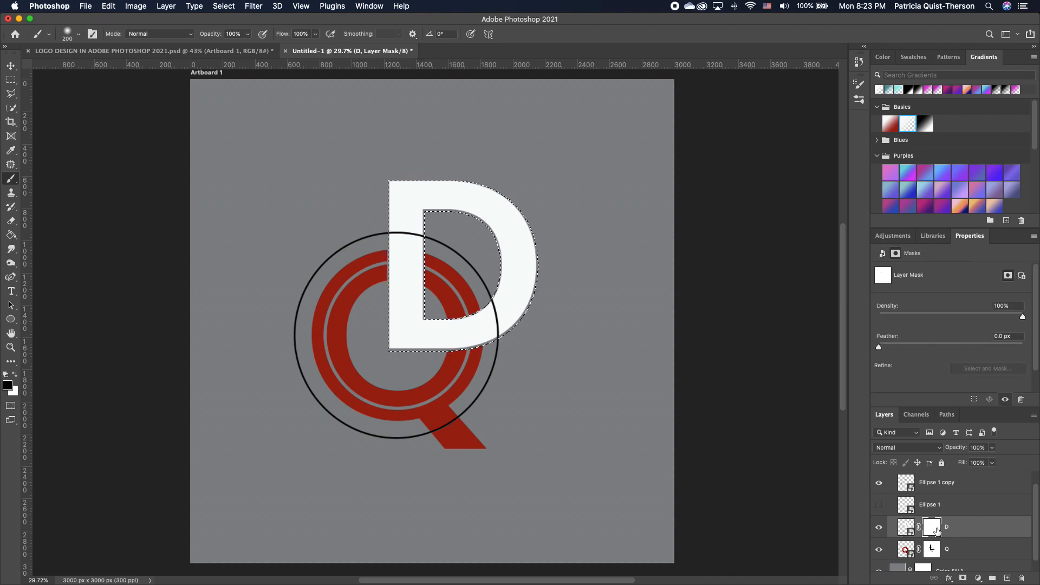
Step: Invert the selection and add it as a layer mask on Ellipse 1 copy to hide the ring behind the D
click(947, 483)
click(224, 6)
click(231, 49)
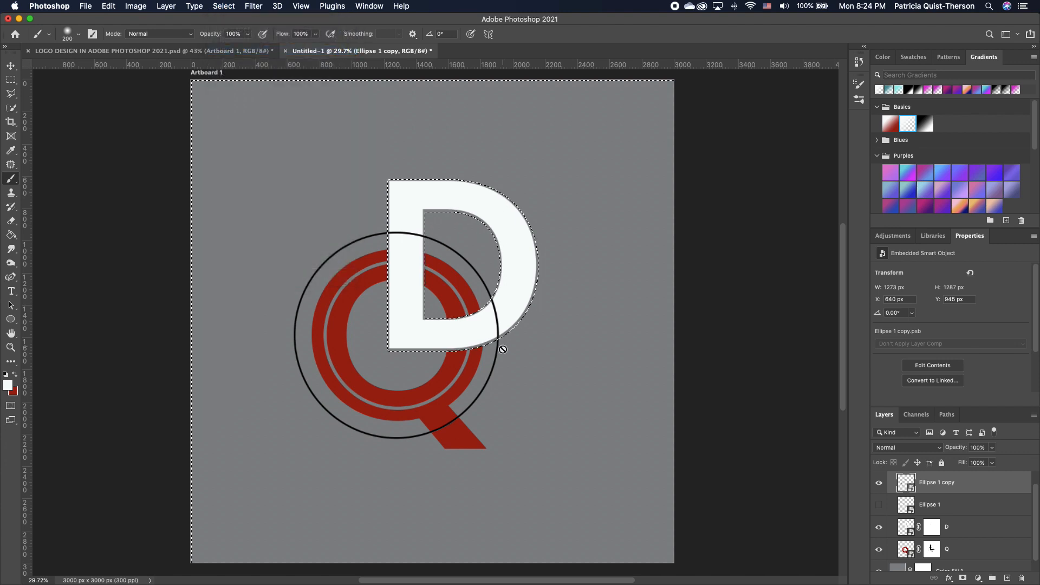
click(963, 578)
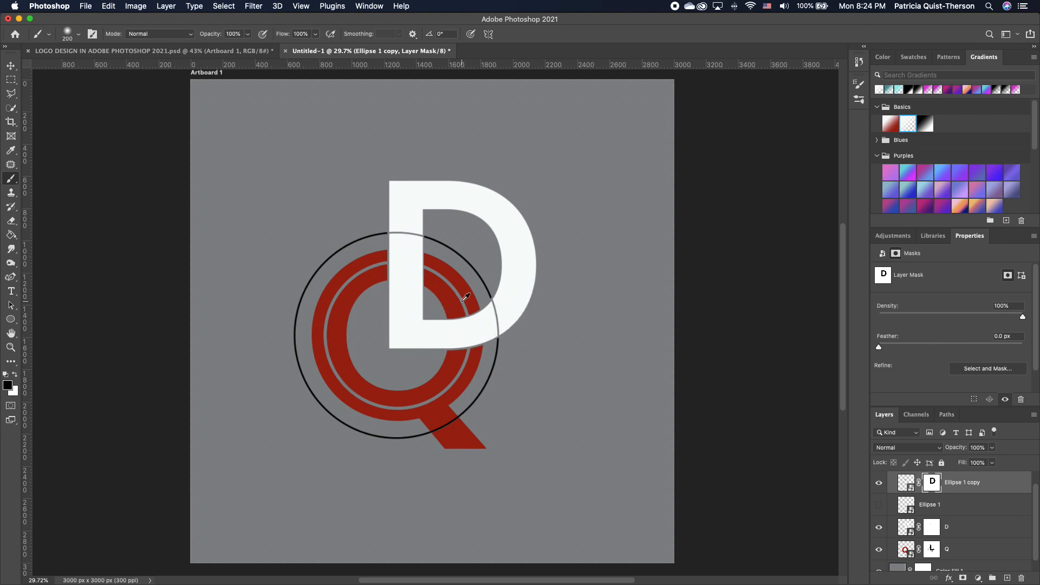
Step: Place the brushed-silver metal texture image over the logo and enlarge it to about 133% so it covers both letters
scroll(406, 279, up, 3)
scroll(406, 279, up, 4)
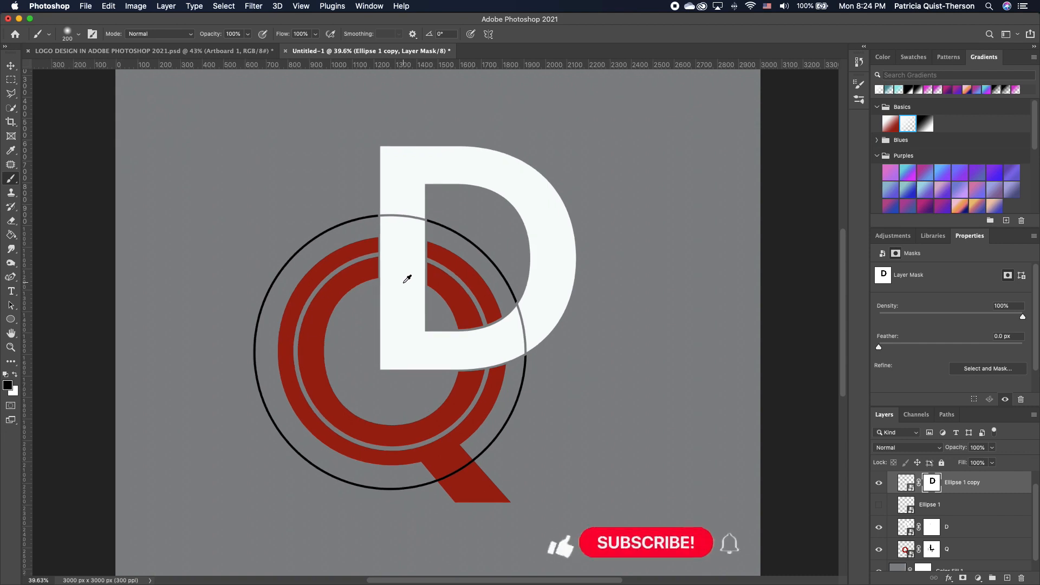
scroll(406, 279, down, 3)
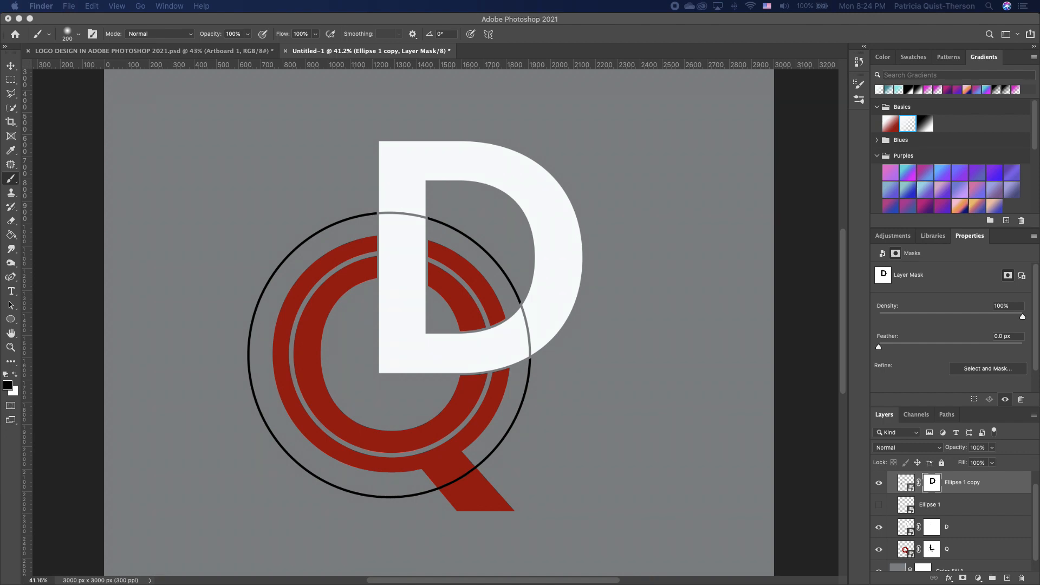
drag(153, 365, 421, 322)
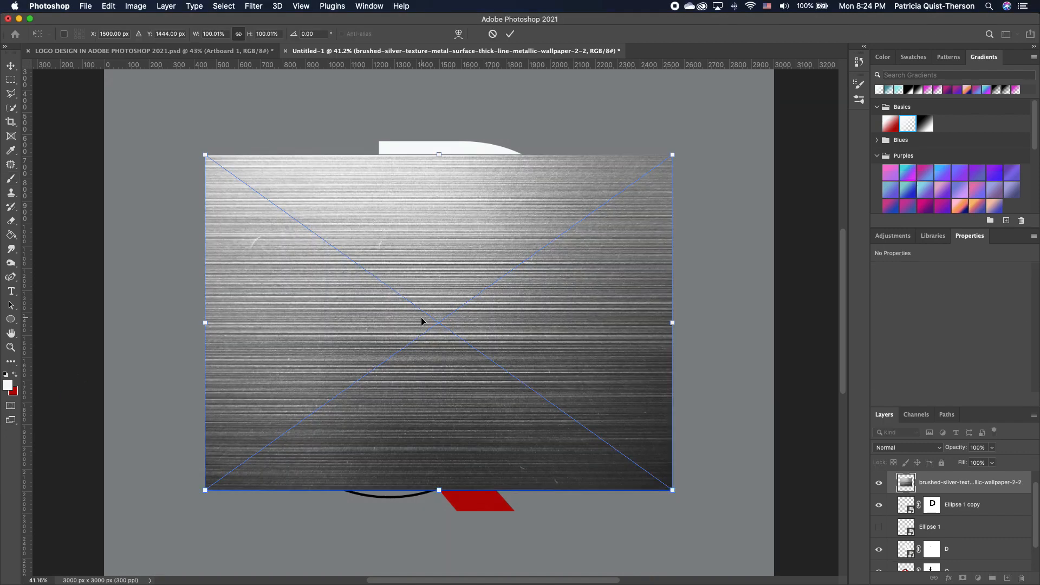
drag(561, 337, 532, 375)
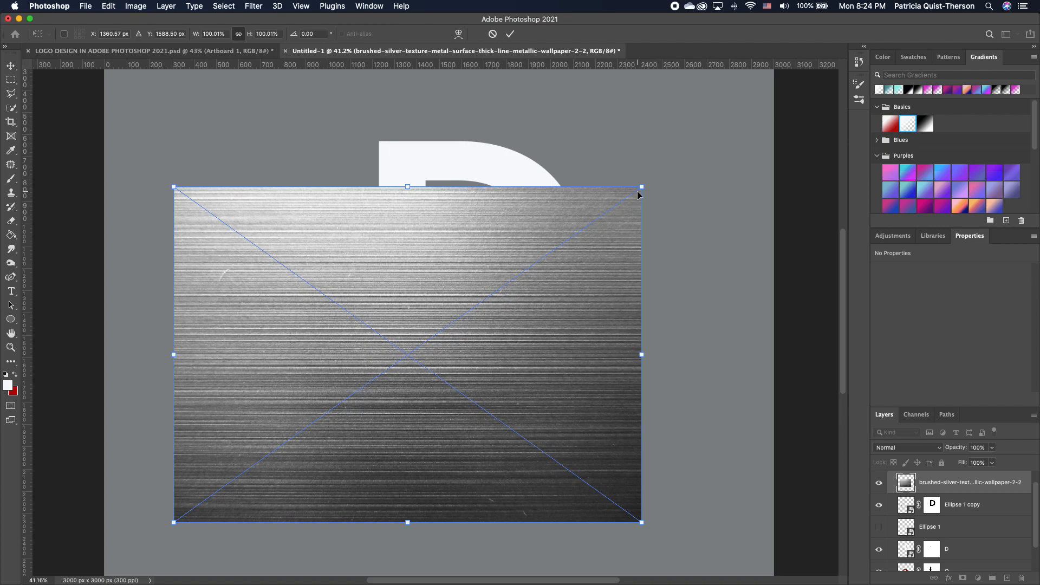
drag(638, 195, 768, 99)
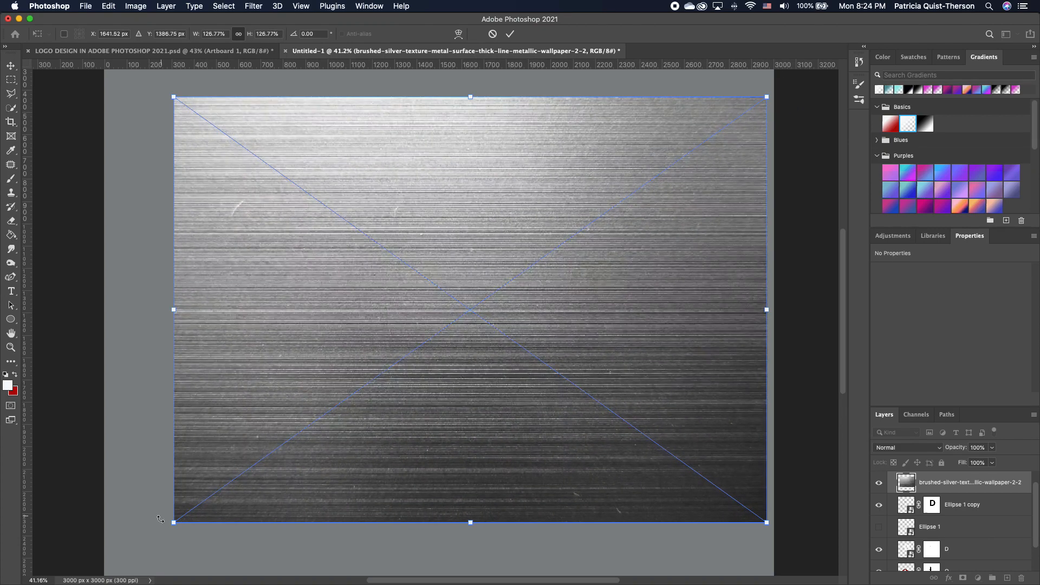
drag(174, 522, 146, 542)
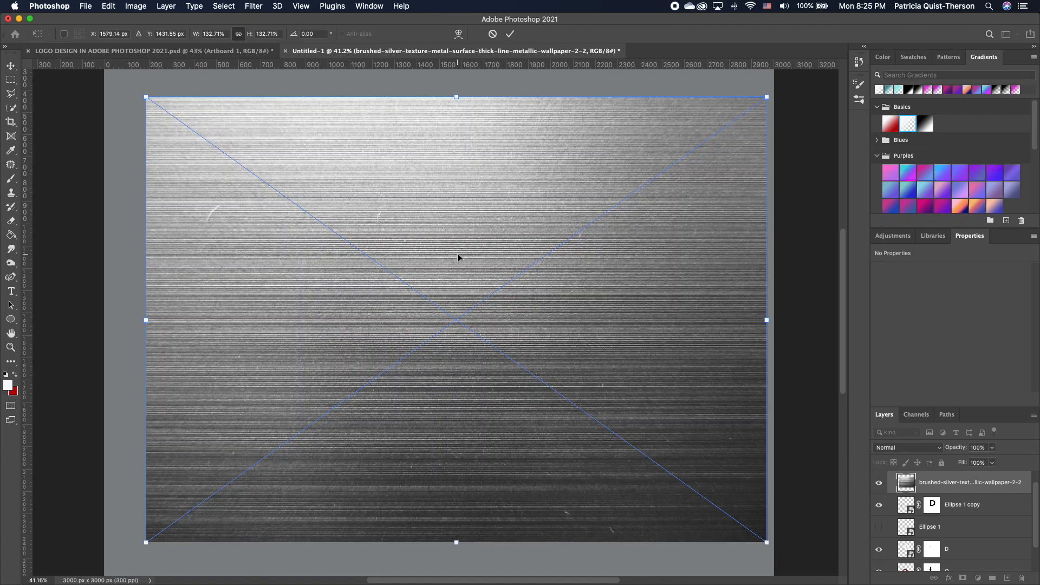
key(Return)
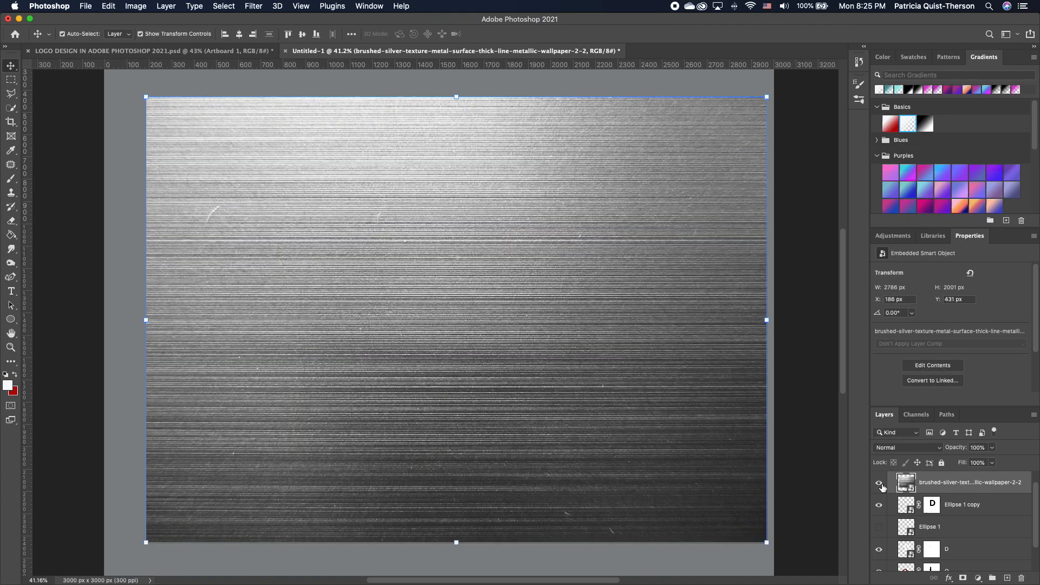
Step: Move the brushed-silver texture layer directly above the Q layer and clip it to the Q
click(879, 482)
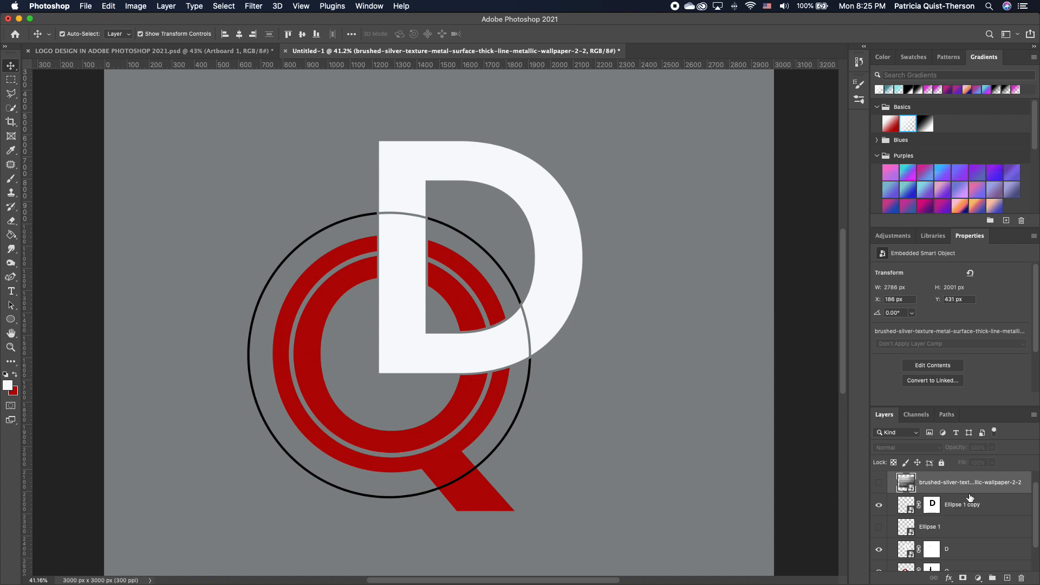
click(879, 483)
drag(956, 483, 956, 559)
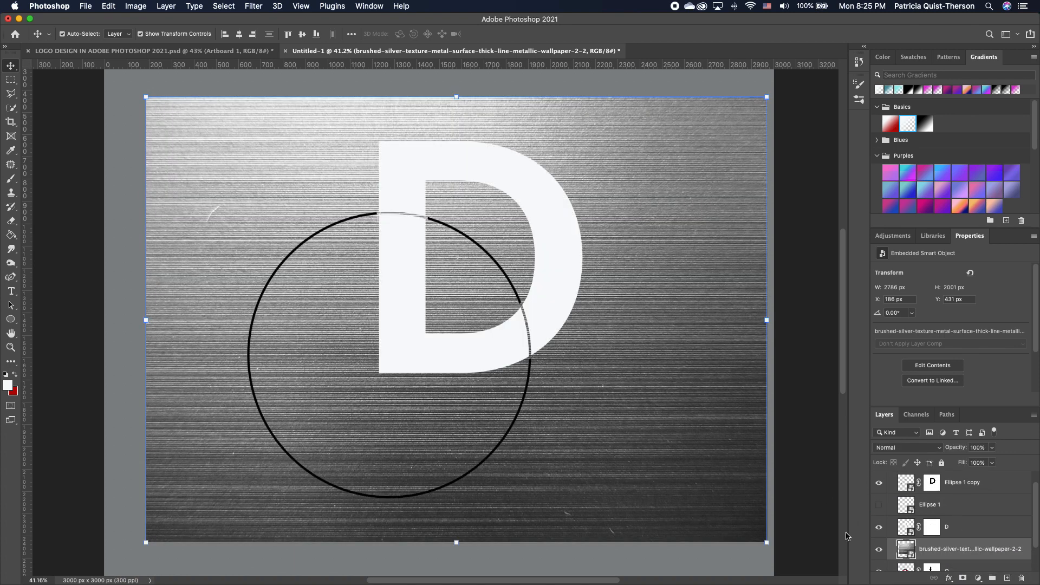
alt+click(910, 555)
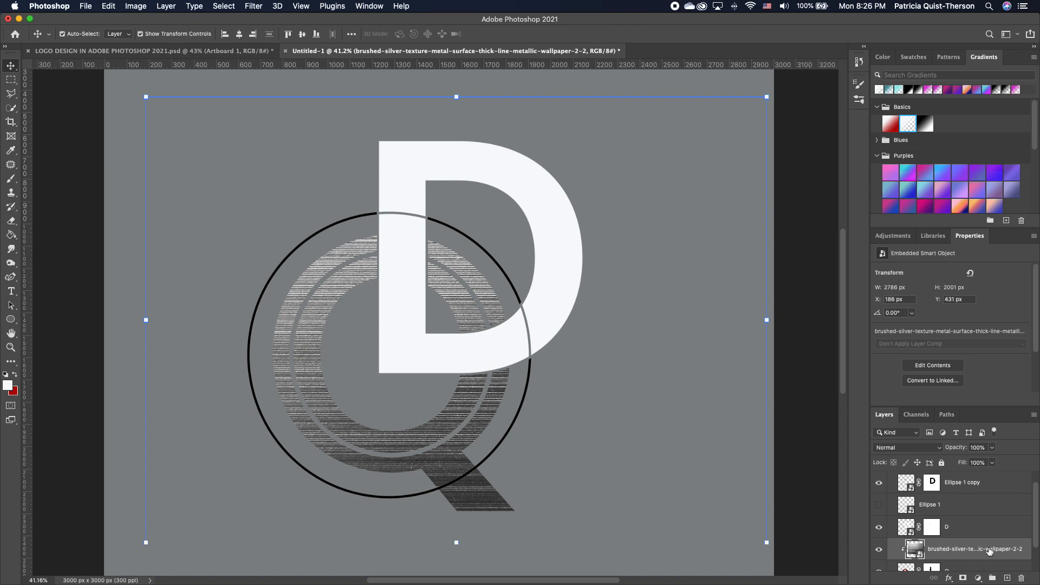
Step: Set the clipped brushed-silver texture layer's blend mode to Darken
click(926, 447)
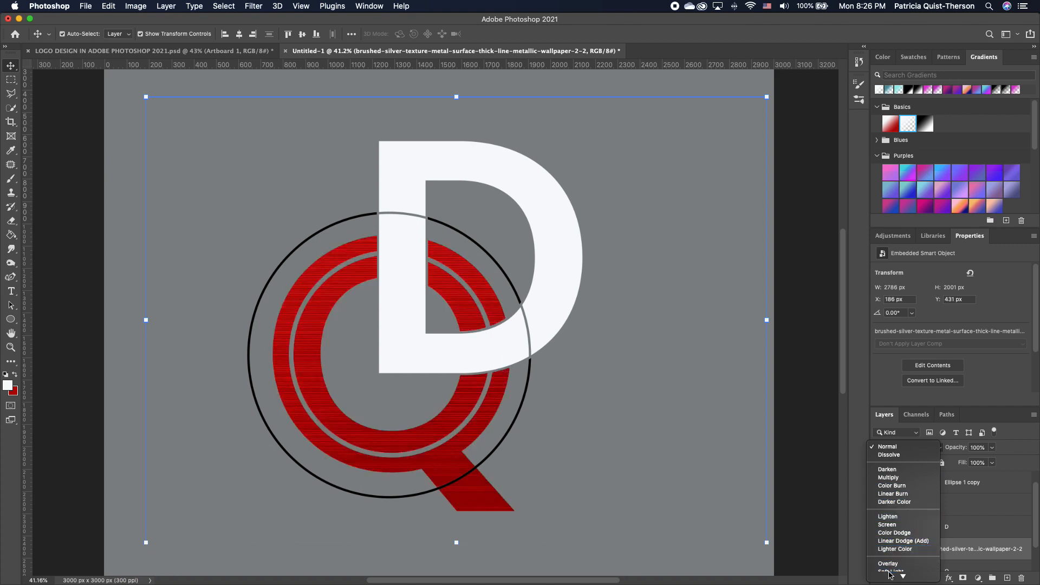
mouse_move(891, 576)
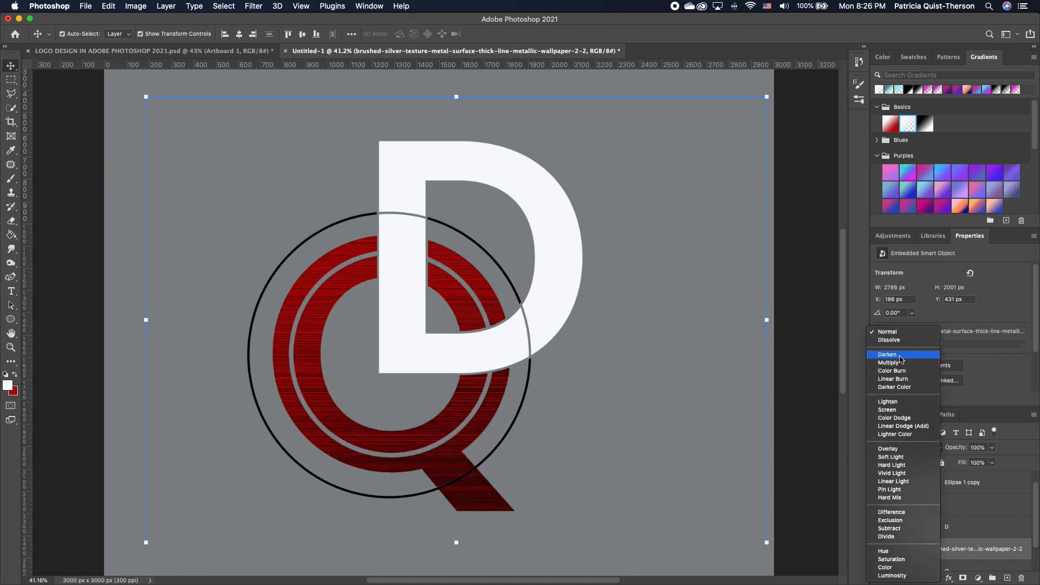
click(899, 355)
scroll(386, 382, right, 1)
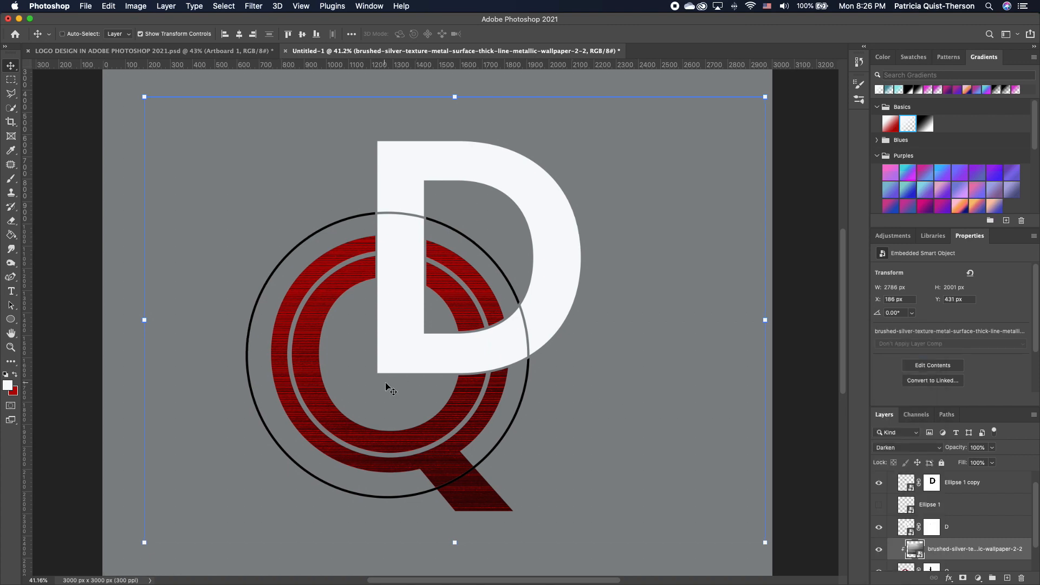
scroll(424, 386, down, 5)
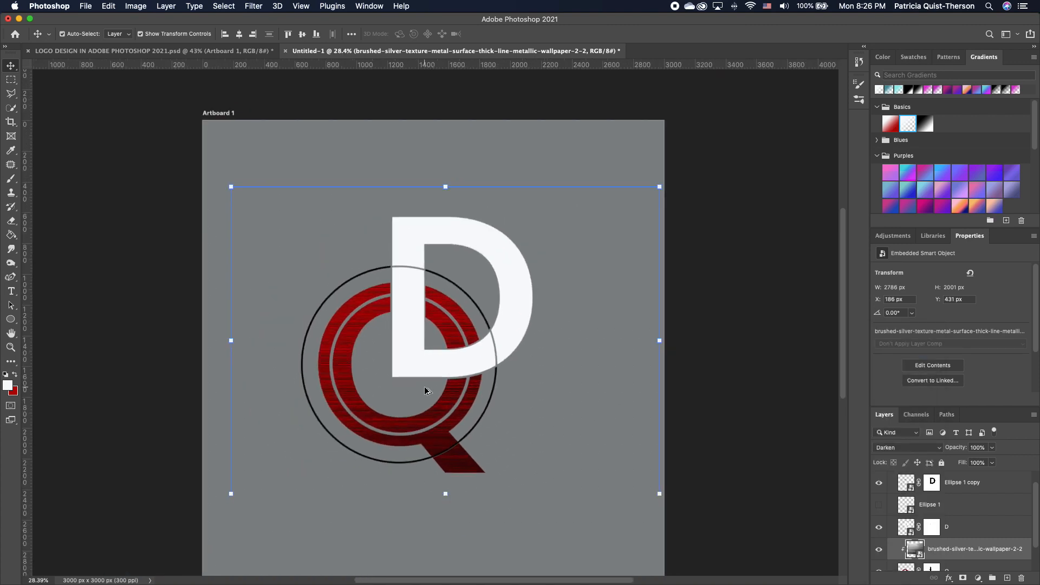
scroll(424, 385, up, 2)
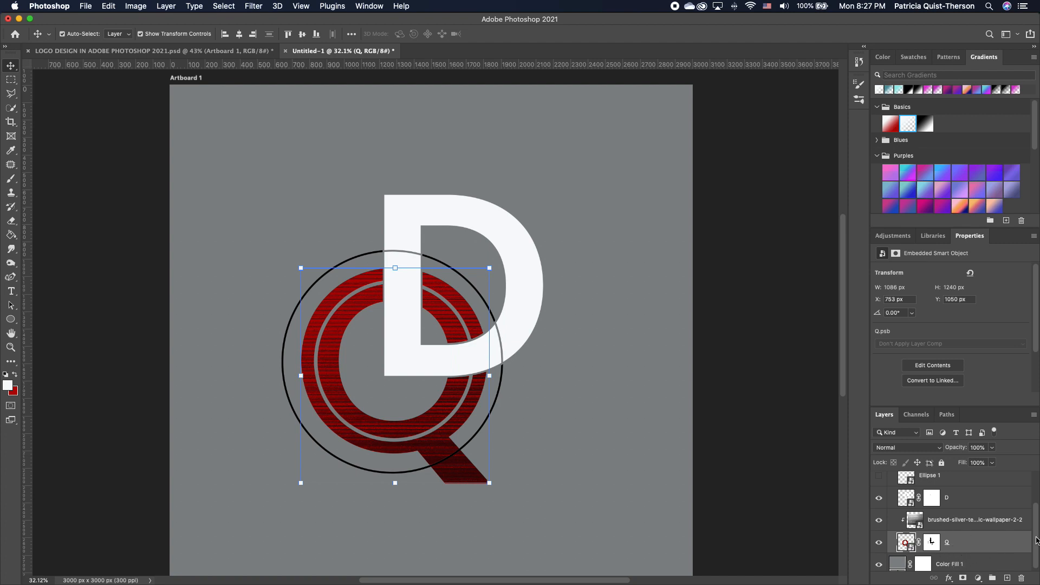
Step: Select all logo layers from Q up to Ellipse 1 copy and put them in a group, leaving out Color Fill 1
drag(1036, 540, 1038, 505)
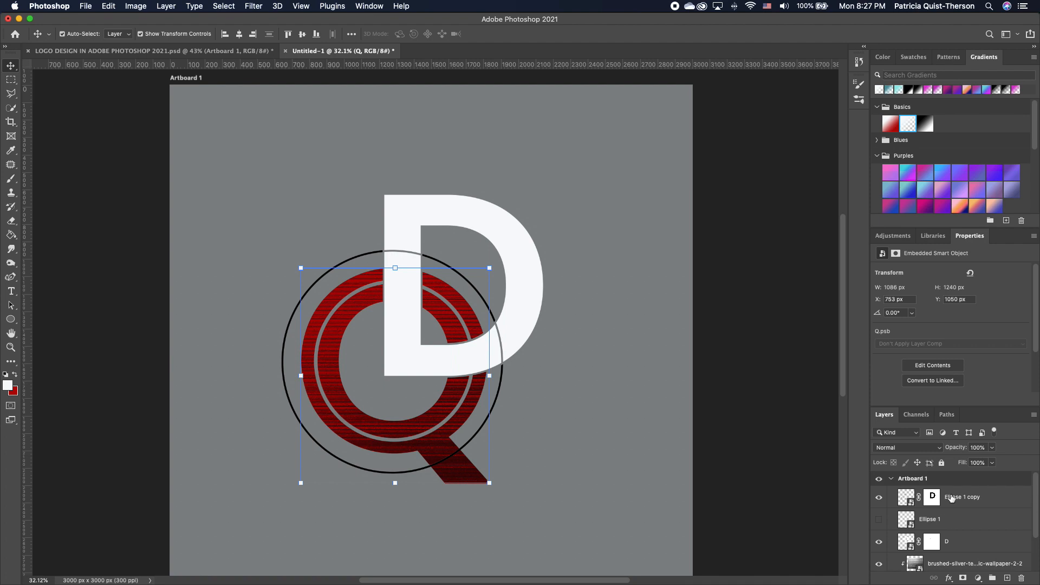
shift+click(983, 500)
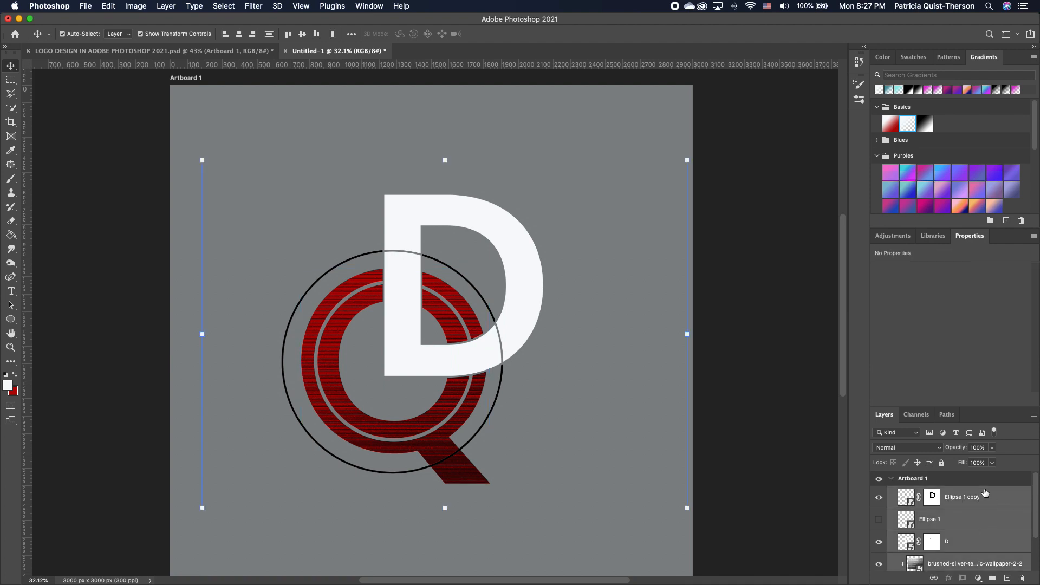
click(993, 578)
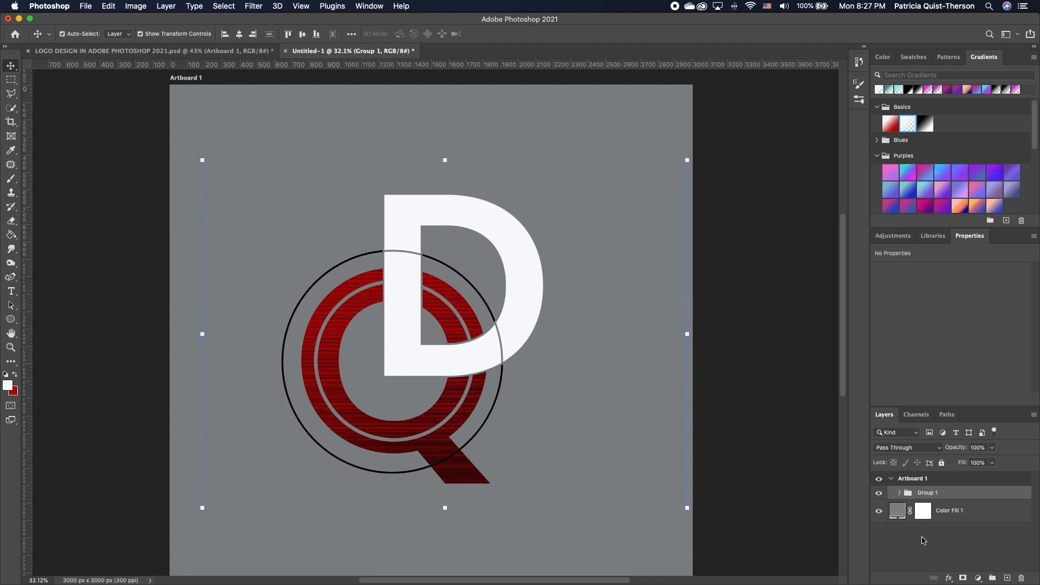
Step: Add a drop shadow to the logo group with a 41° angle, 6 px distance and about 66% opacity
double_click(1026, 494)
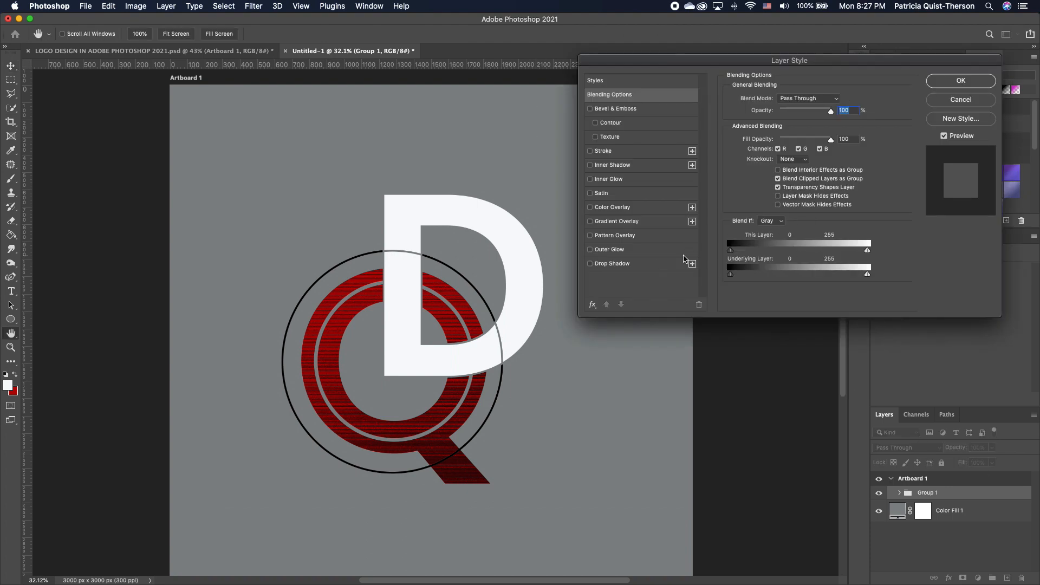
click(590, 264)
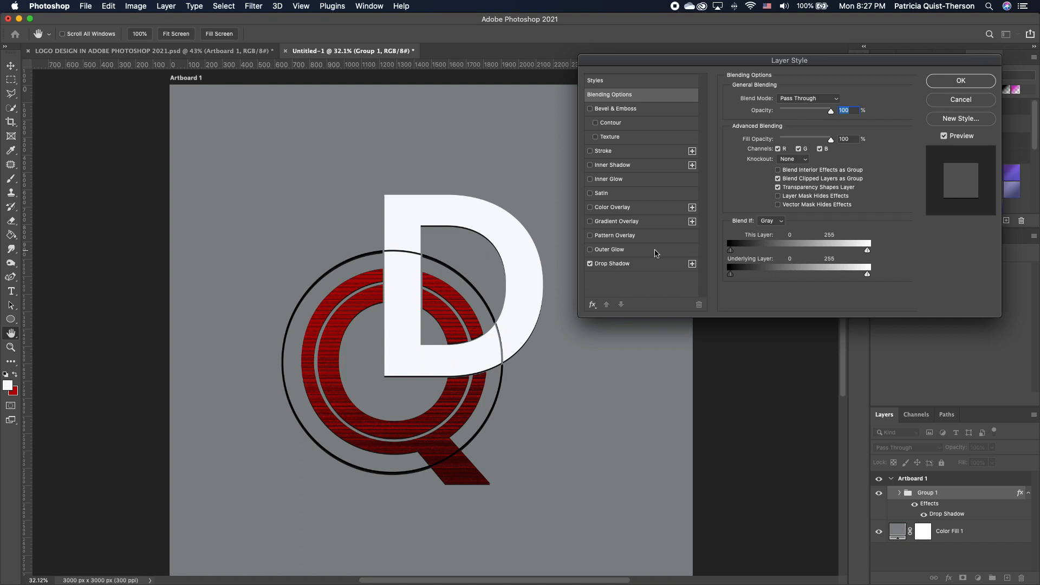
click(670, 266)
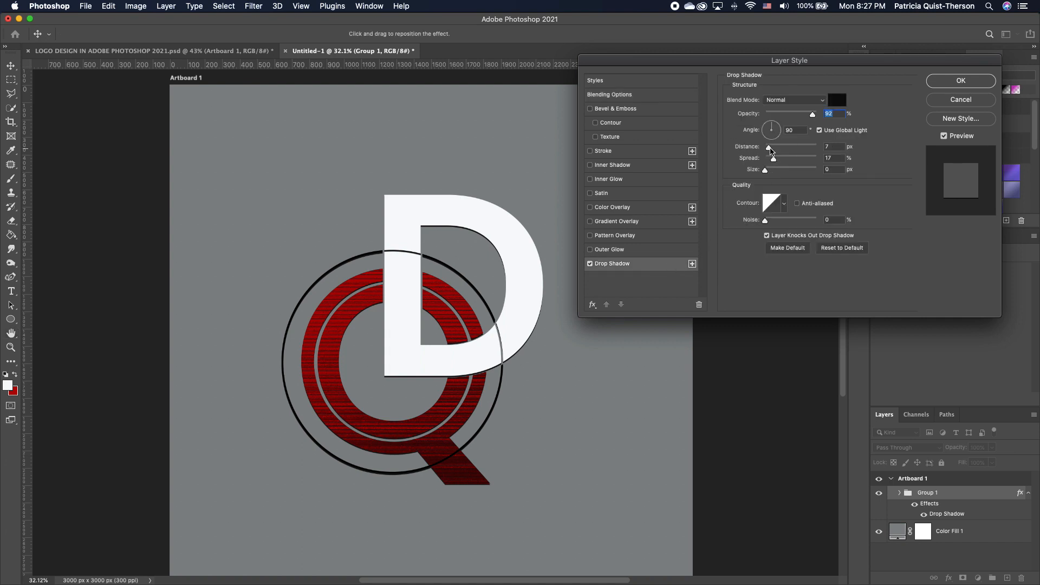
drag(771, 151, 767, 151)
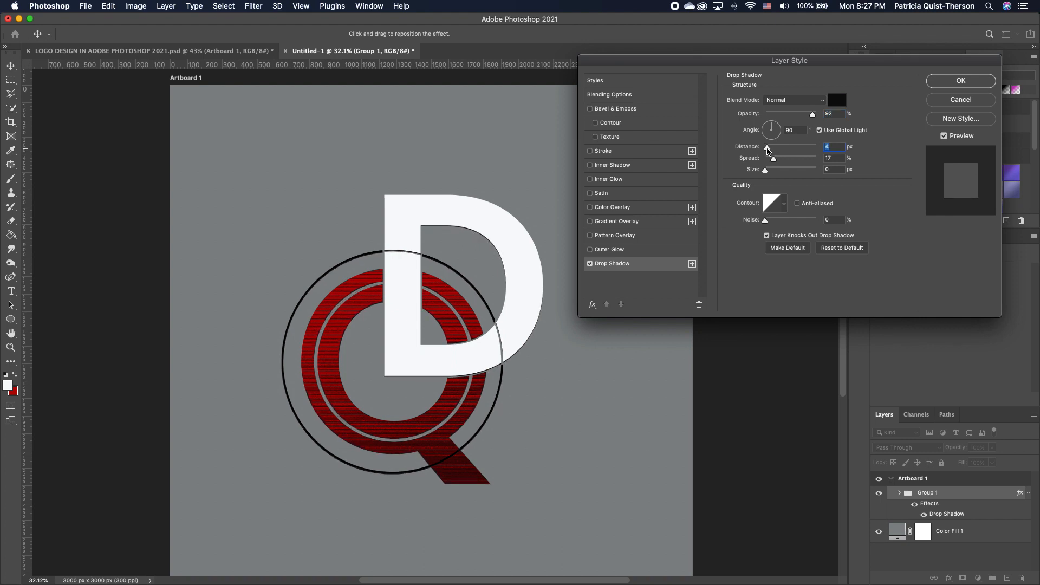
click(780, 124)
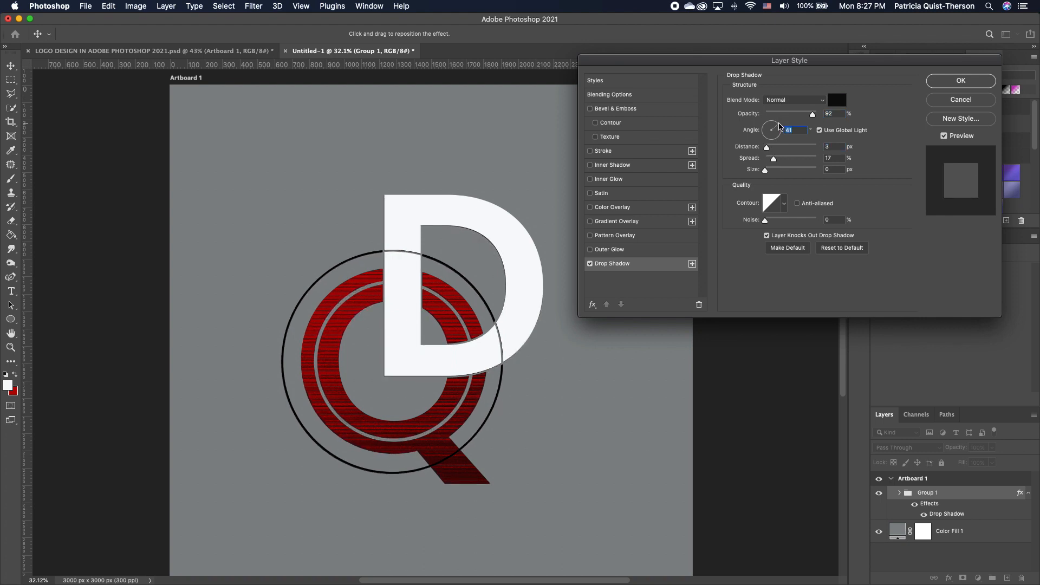
drag(767, 148, 768, 150)
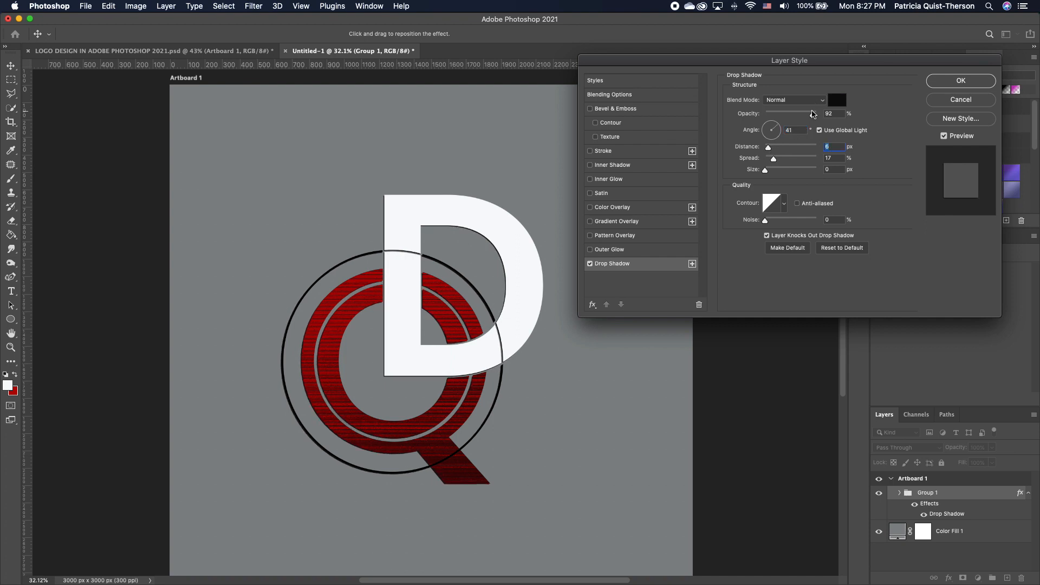
drag(812, 115, 799, 117)
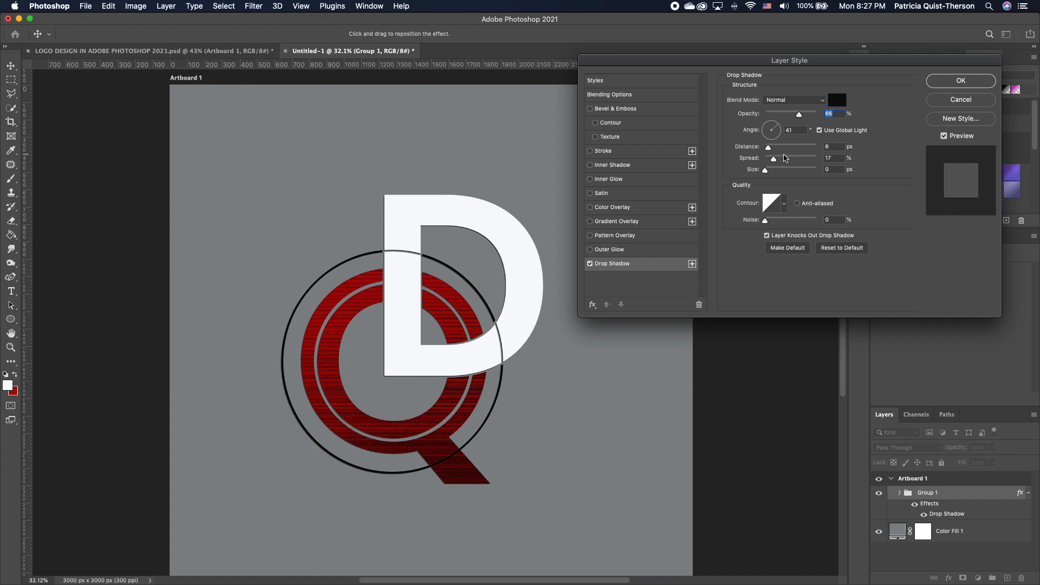
drag(763, 170, 779, 158)
click(940, 92)
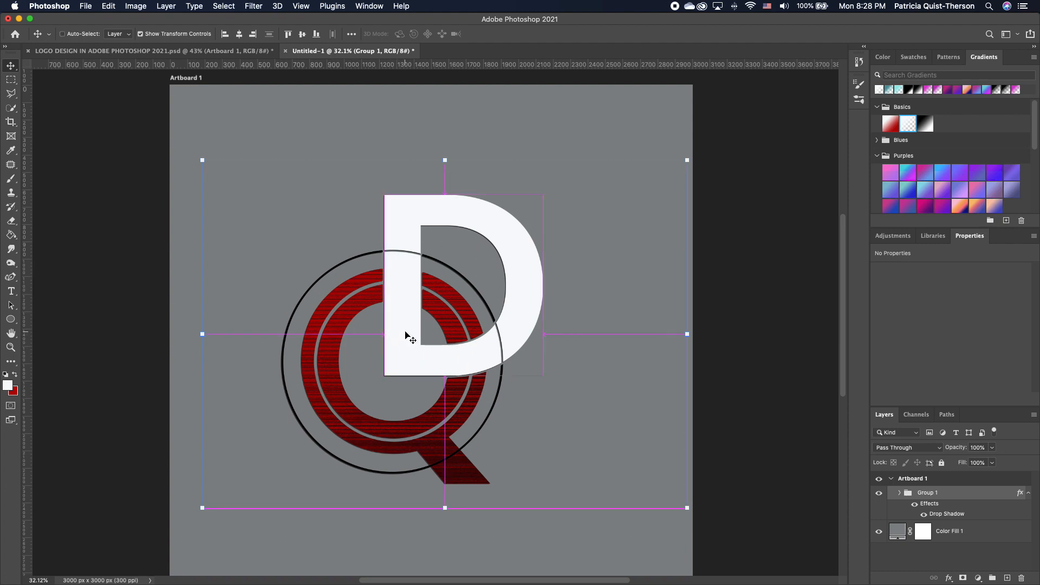
Step: Change the Color Fill 1 background to a light blue
scroll(400, 340, up, 3)
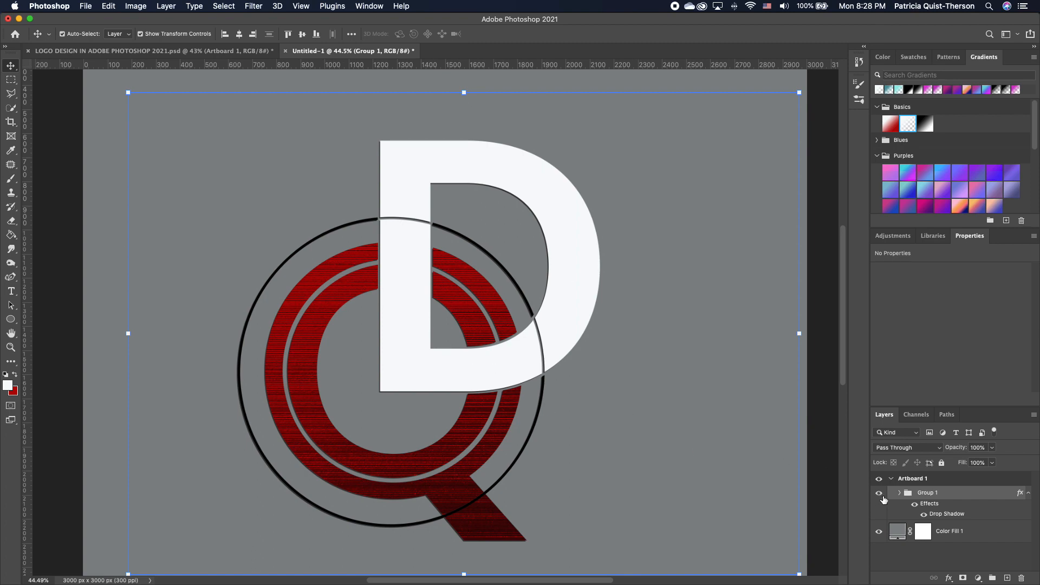
click(879, 531)
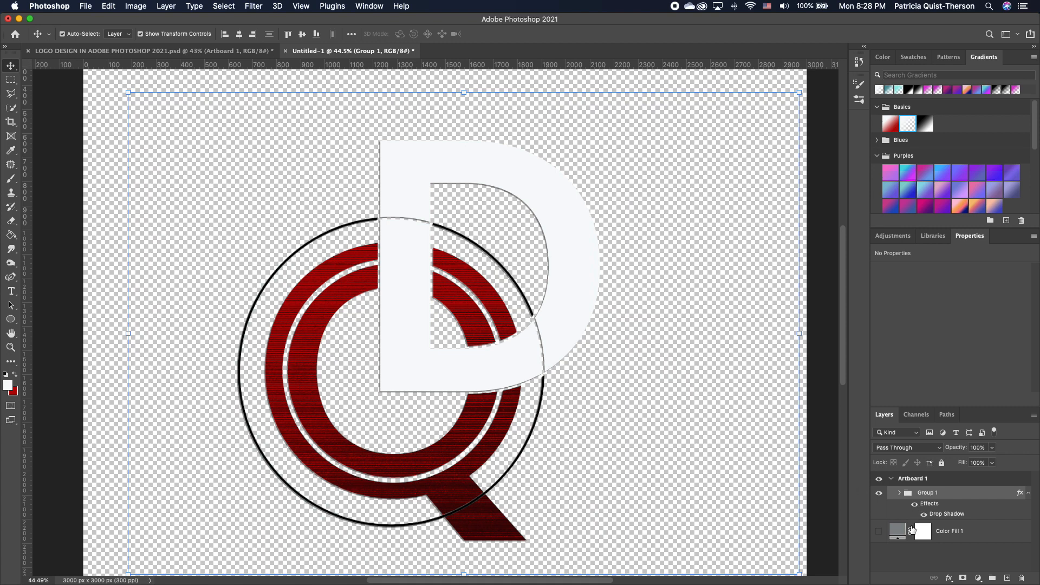
click(879, 531)
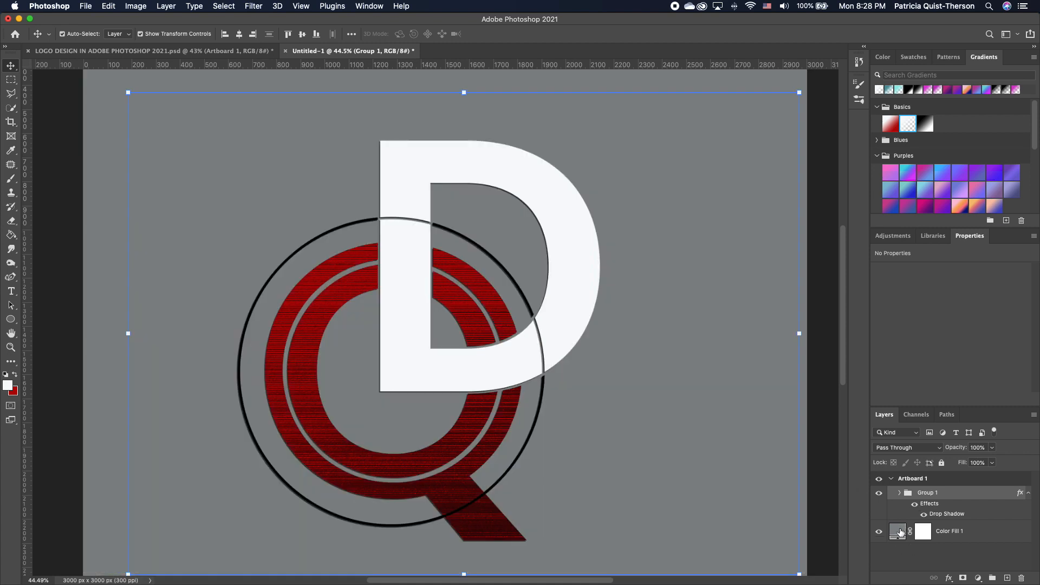
double_click(900, 533)
click(627, 300)
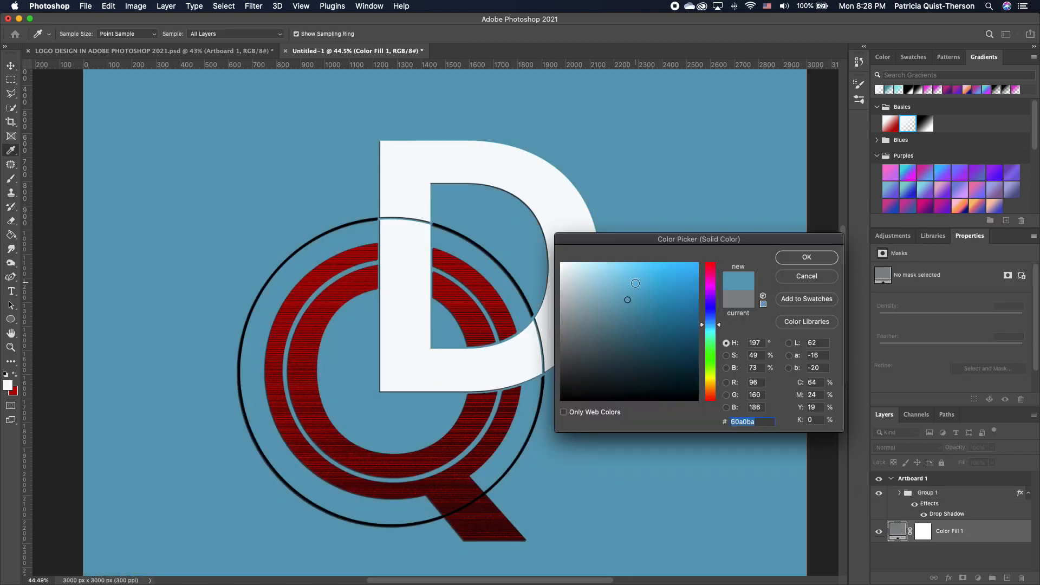
click(605, 292)
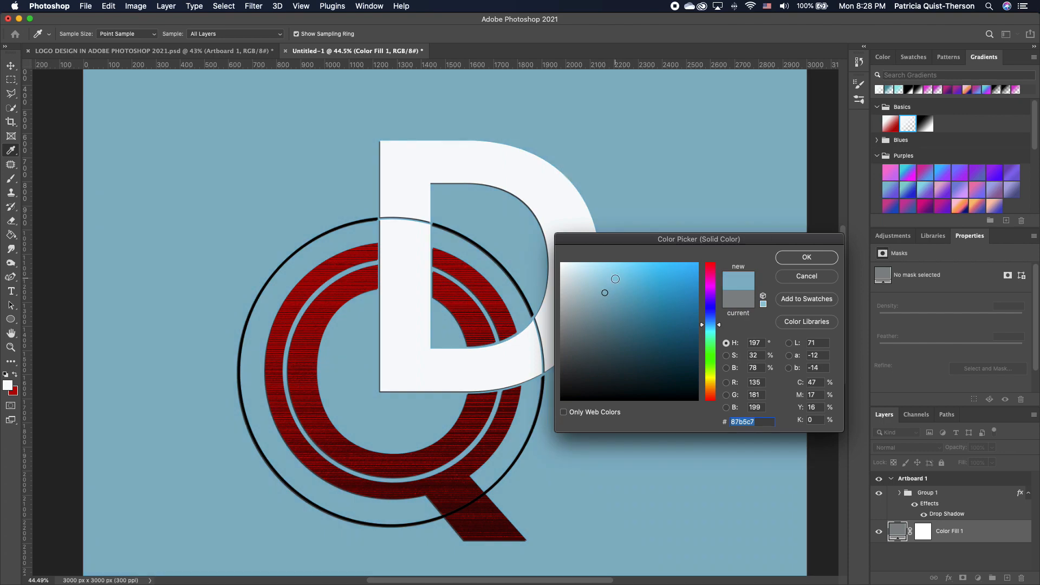
click(818, 259)
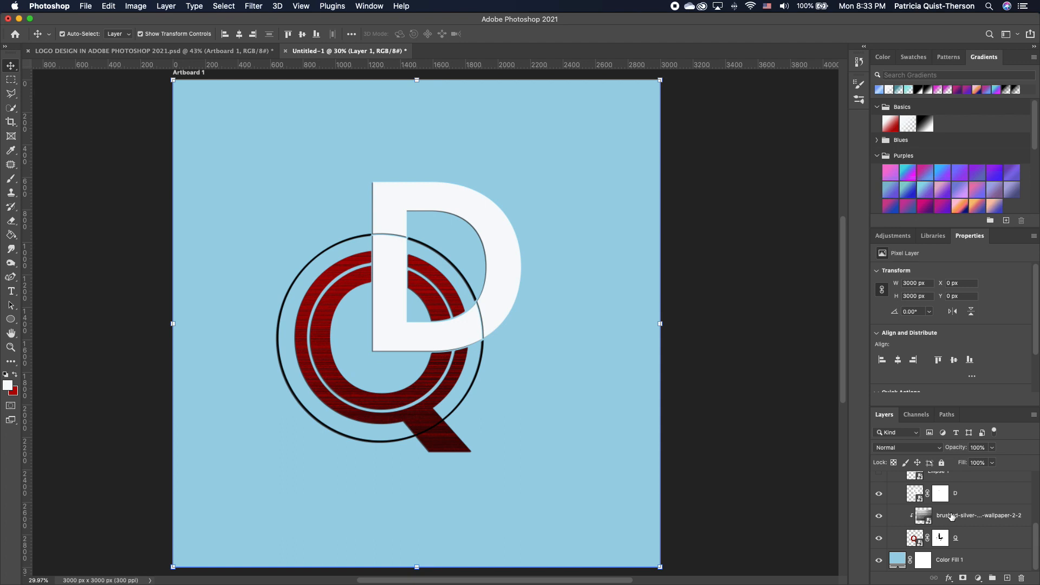
Step: Move the brushed-silver texture above the D layer, group the D and Q layers, and clip the texture to that group
drag(950, 516, 971, 479)
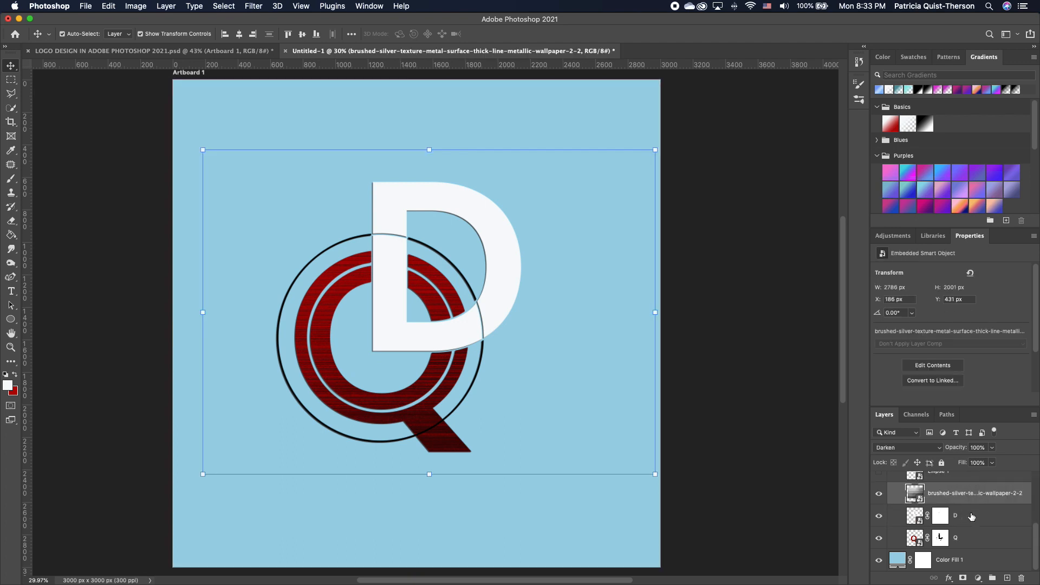
click(971, 516)
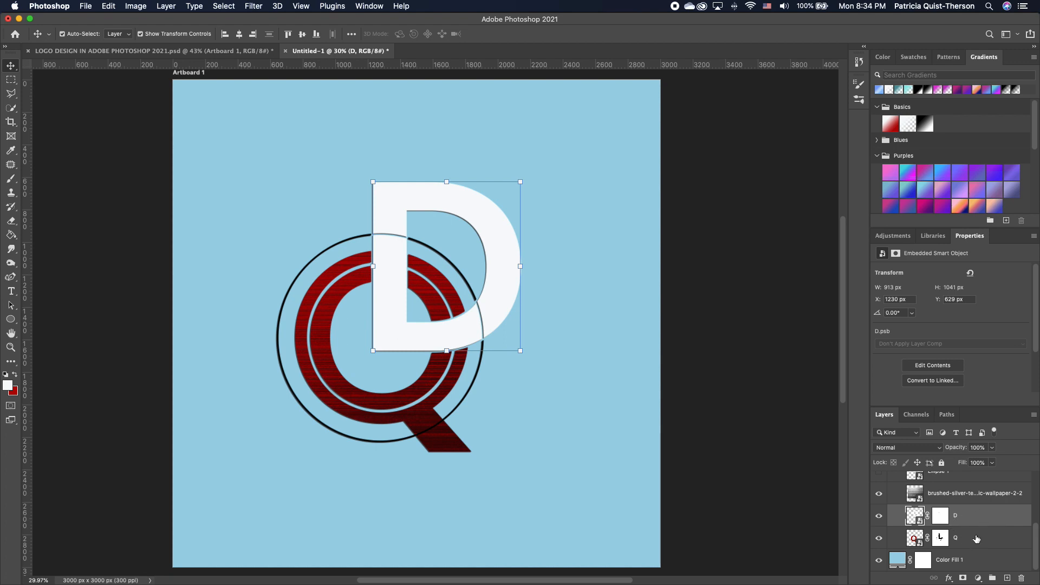
shift+click(976, 537)
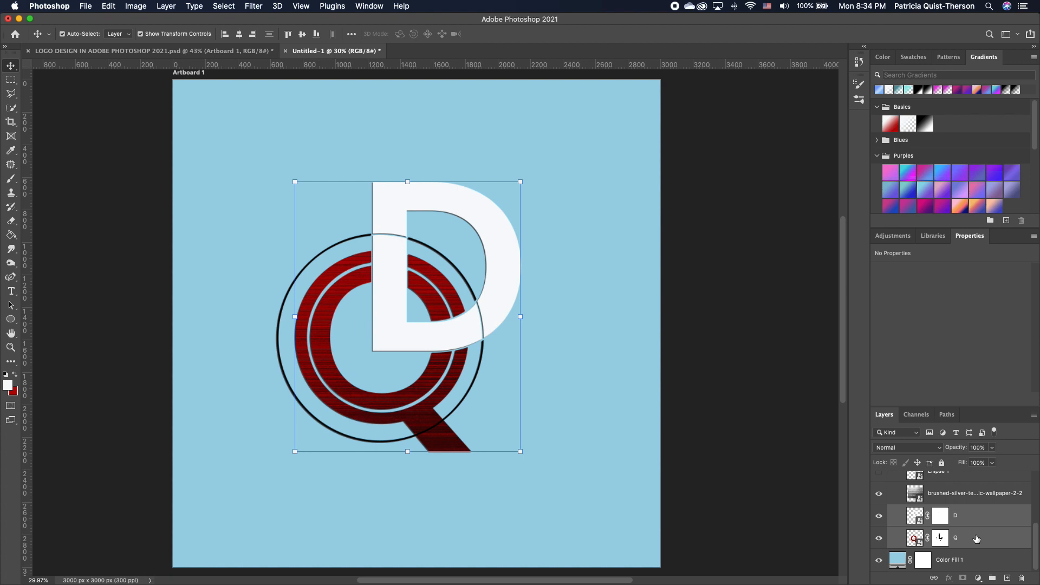
click(991, 579)
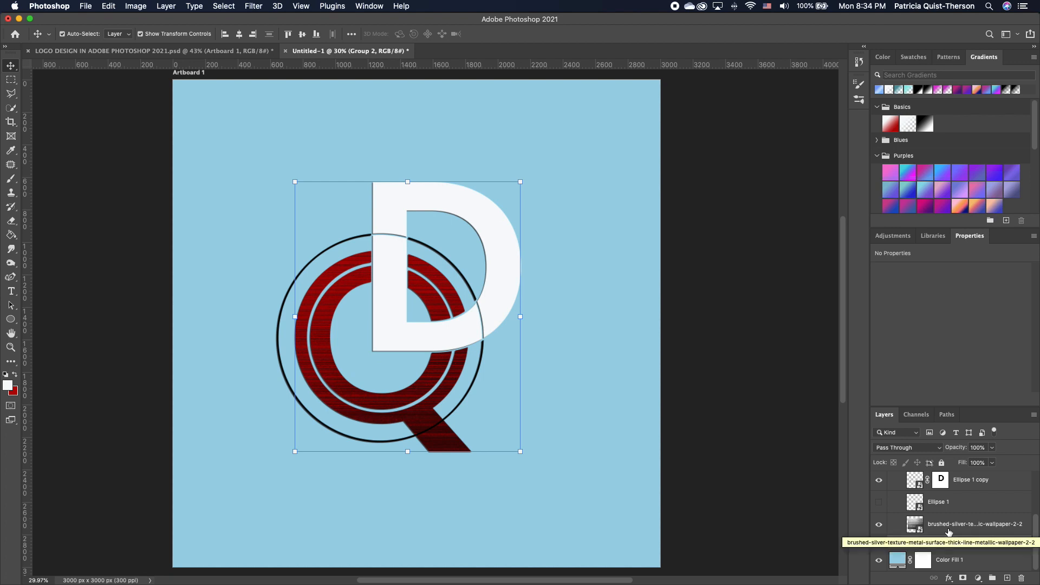
alt+click(917, 533)
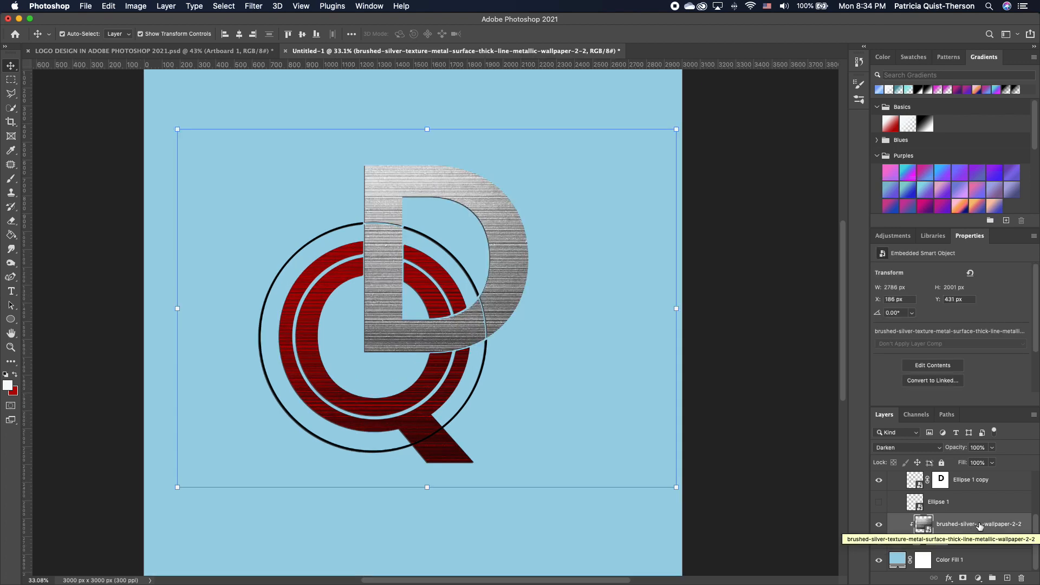
Step: Add a Curves adjustment above the clipped texture, lifting the shadows and midtones and pulling the highlights back to the baseline
click(978, 578)
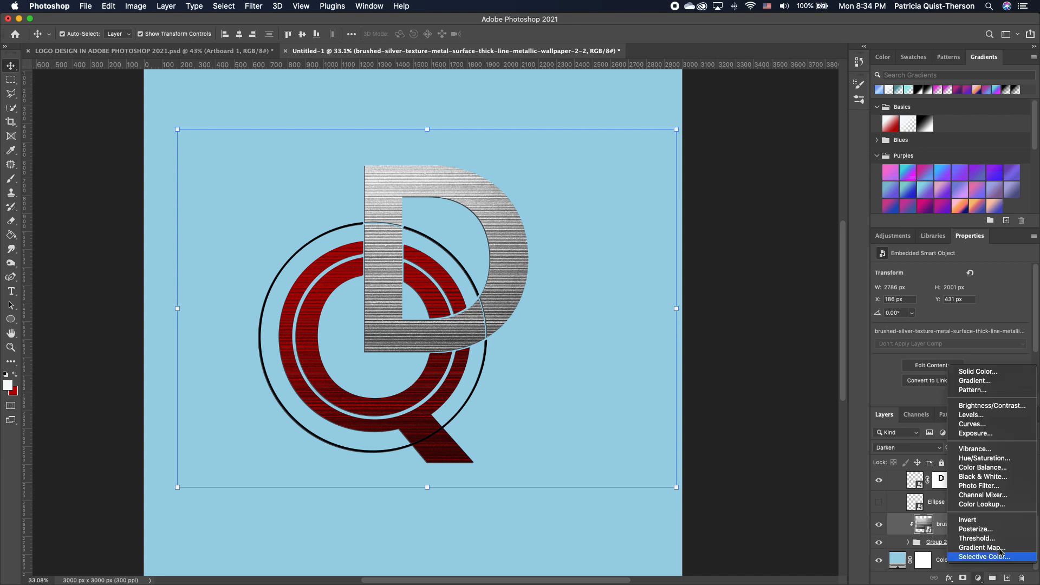
click(985, 428)
drag(951, 364, 946, 351)
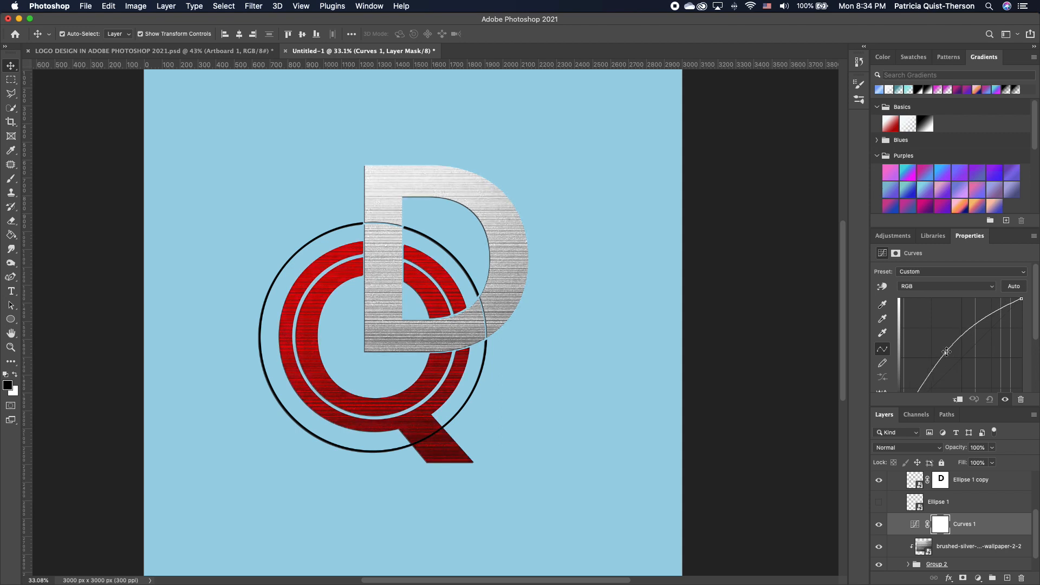
click(987, 322)
drag(987, 321, 991, 328)
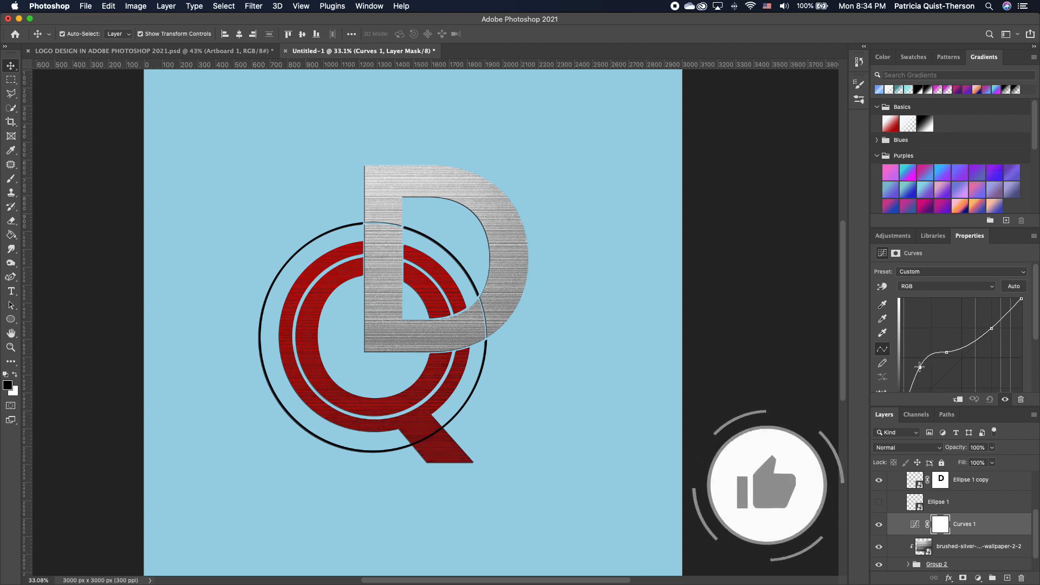
drag(924, 370, 921, 369)
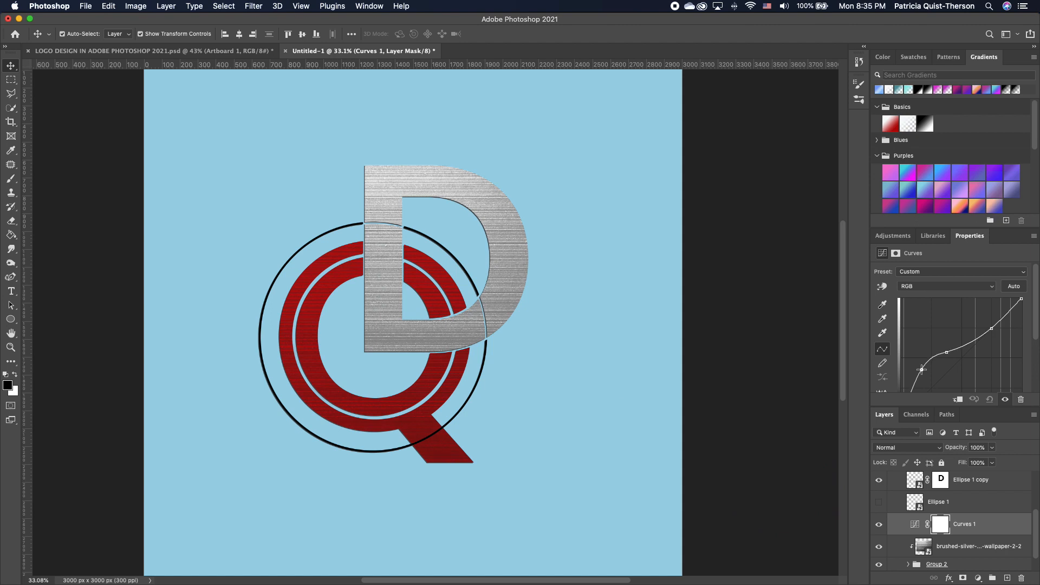
drag(965, 344, 967, 350)
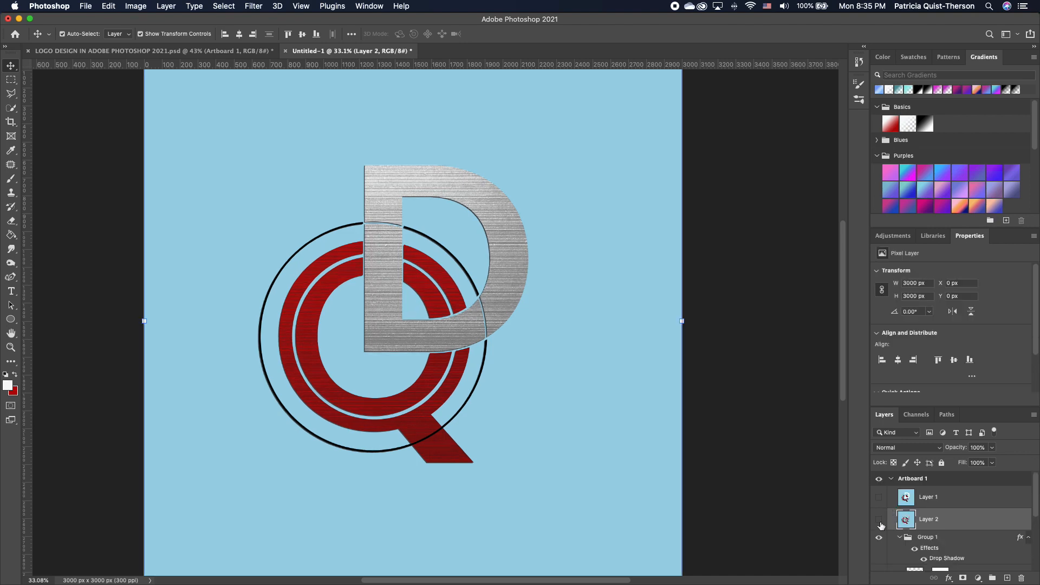
Step: Hide Layer 2 and the Color Fill 1 background to leave the logo on transparency
click(879, 522)
scroll(971, 531, down, 2)
scroll(971, 531, down, 5)
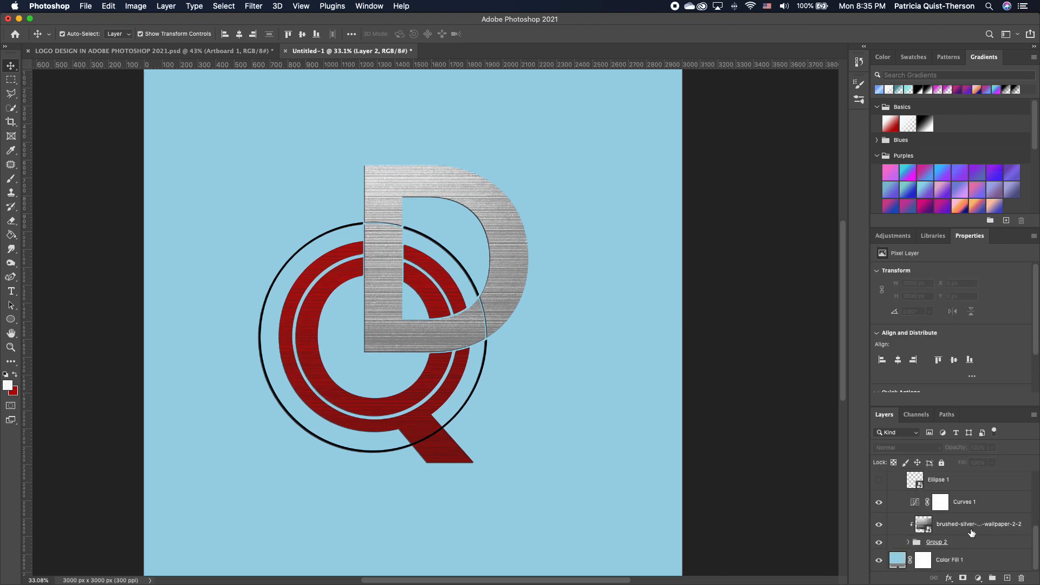
click(878, 560)
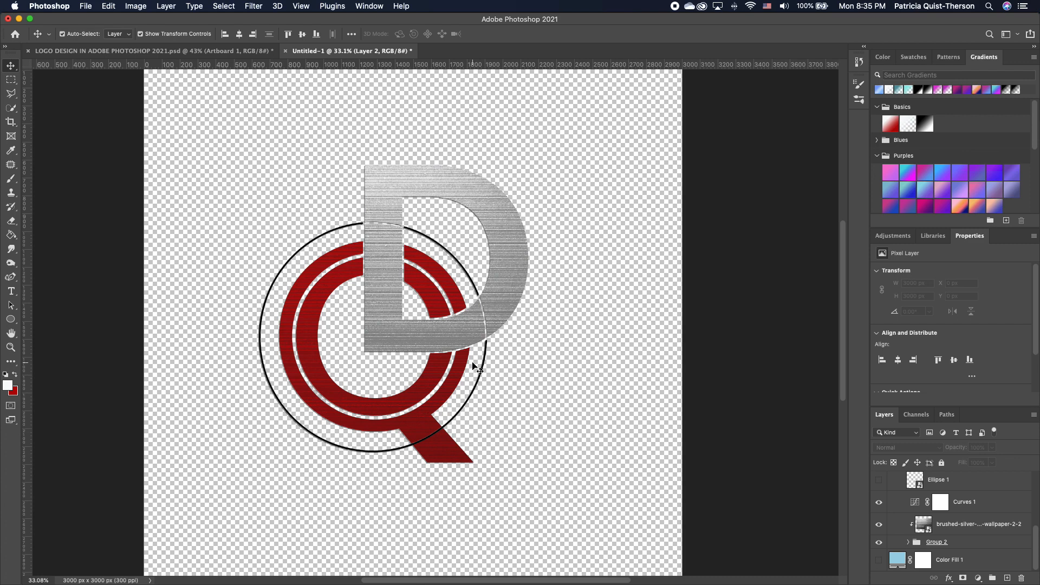
Step: Save the document on the computer as logo.psd in Desktop's untitled folder 3, in Photoshop format with layers
click(87, 6)
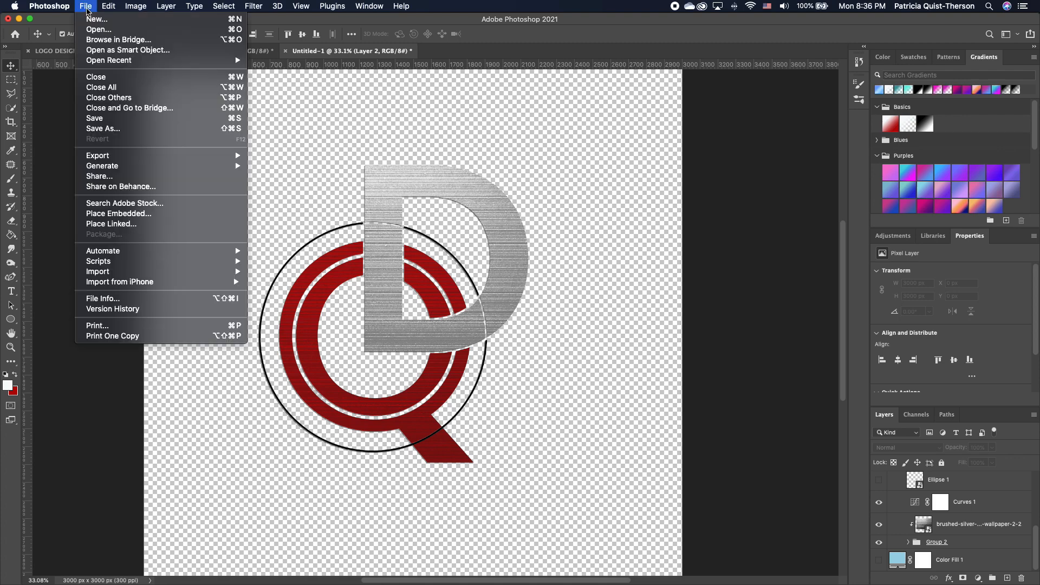
click(124, 134)
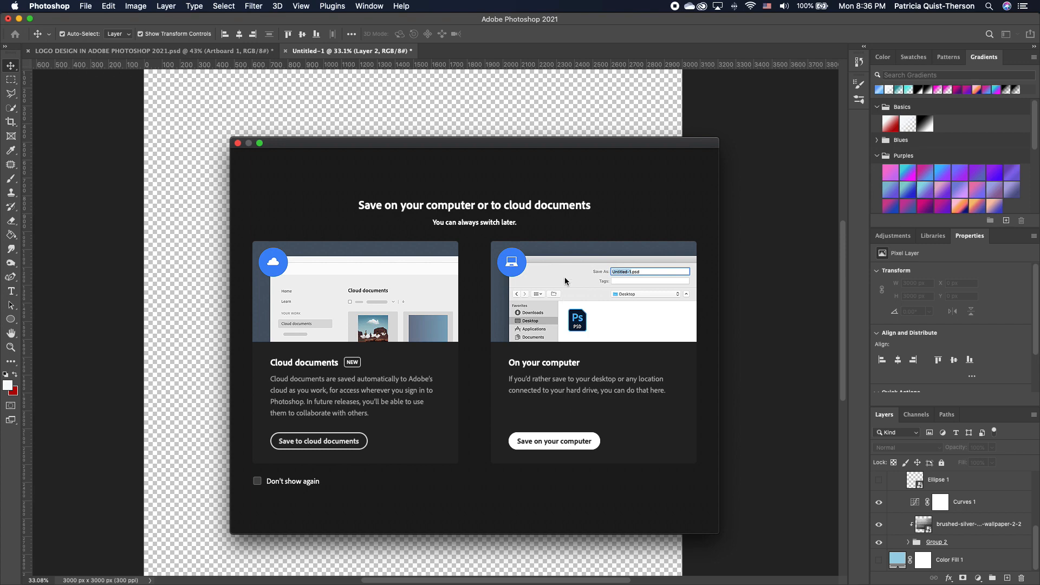
key(Return)
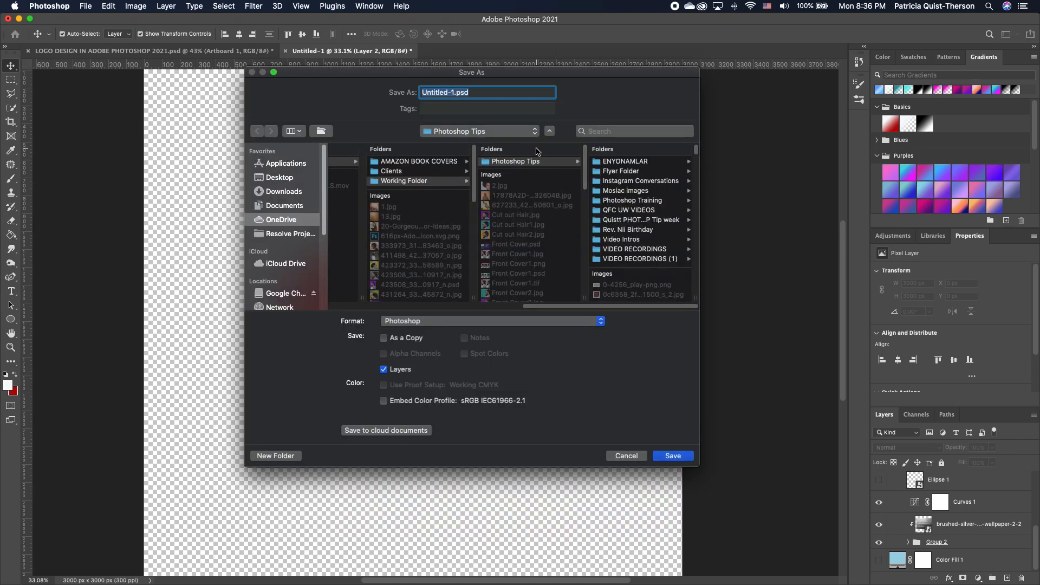
click(286, 179)
click(383, 180)
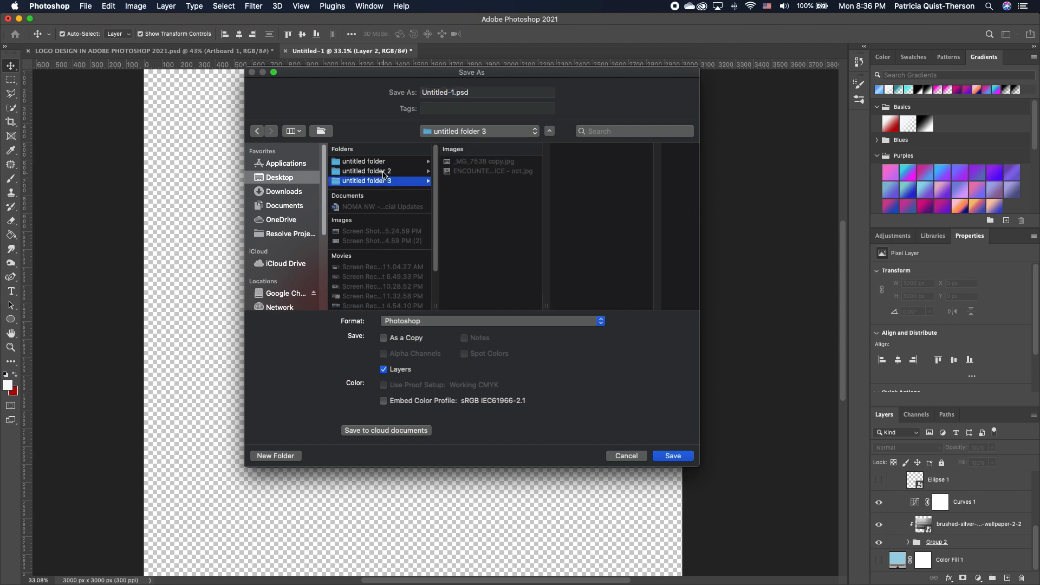
click(385, 173)
click(383, 183)
drag(490, 93, 381, 91)
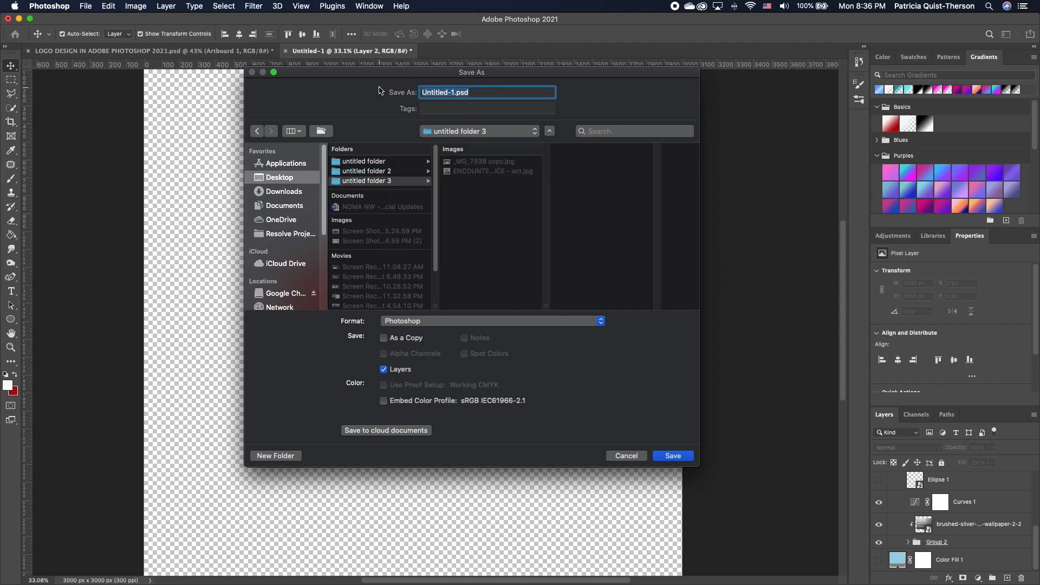
text(logo)
click(677, 458)
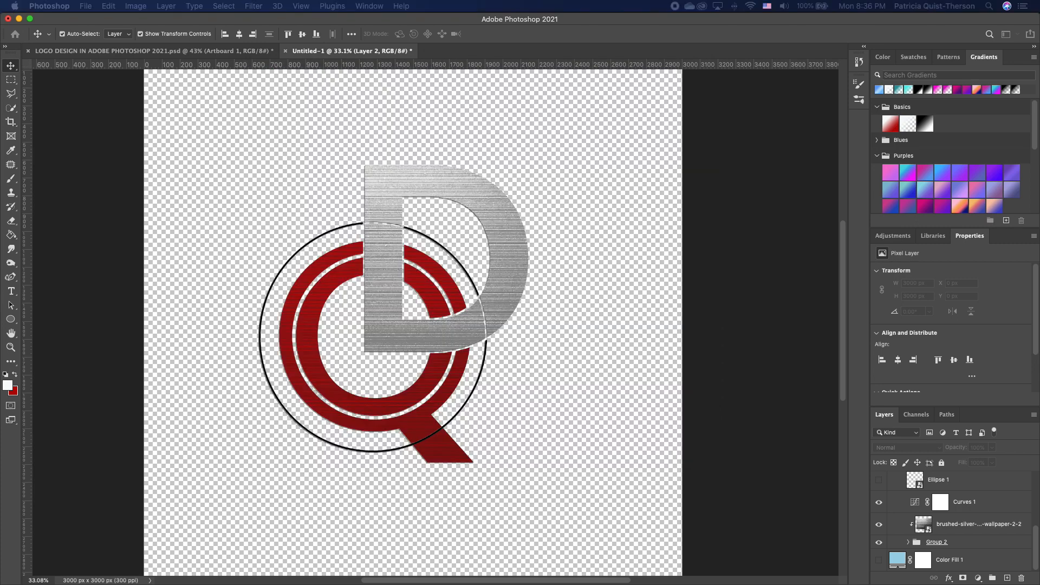
click(733, 239)
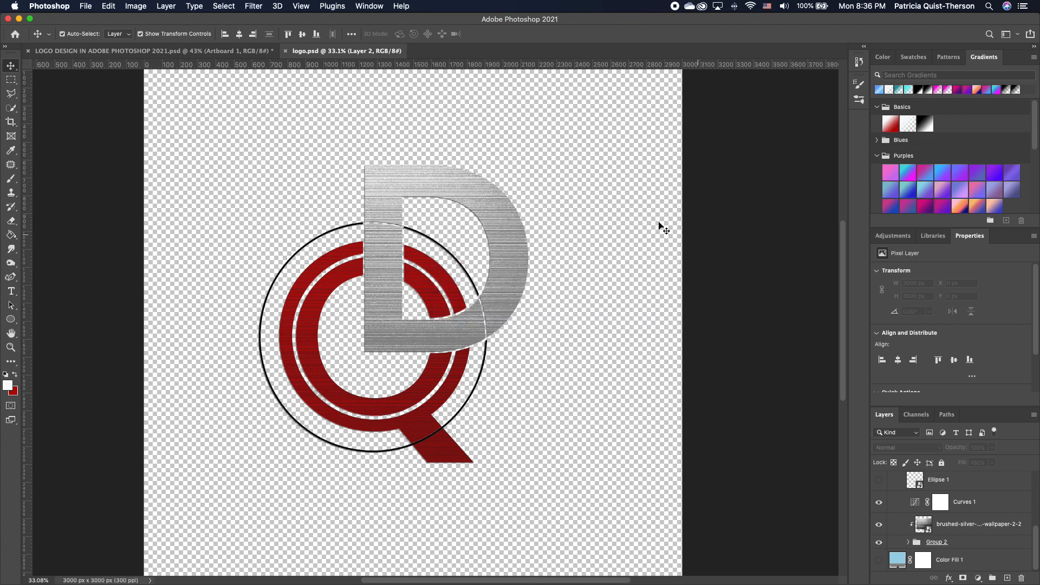
Step: Save a copy of the logo on the computer as logo.png in PNG format with the large file size option
click(89, 8)
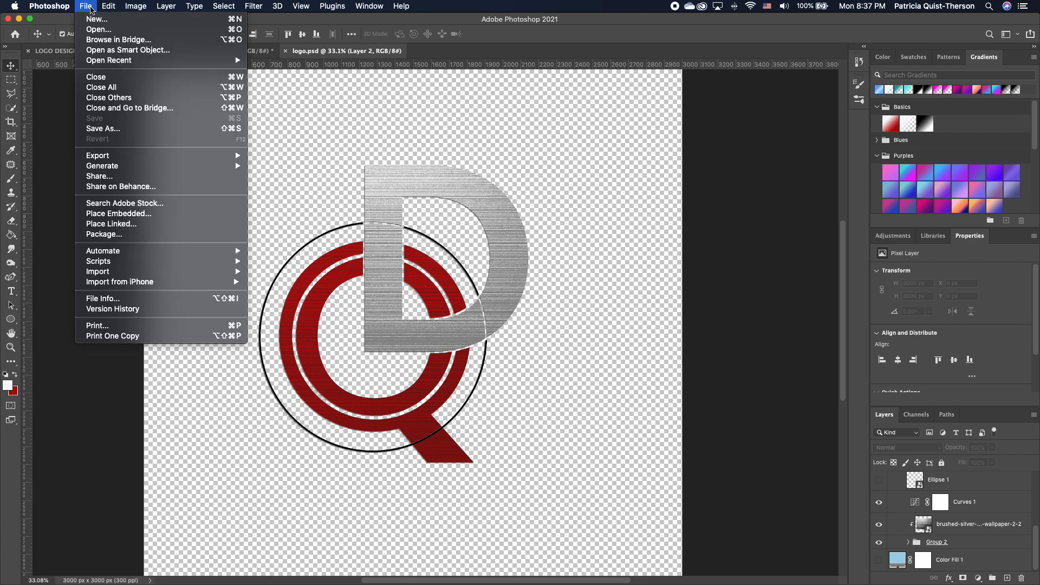
click(113, 129)
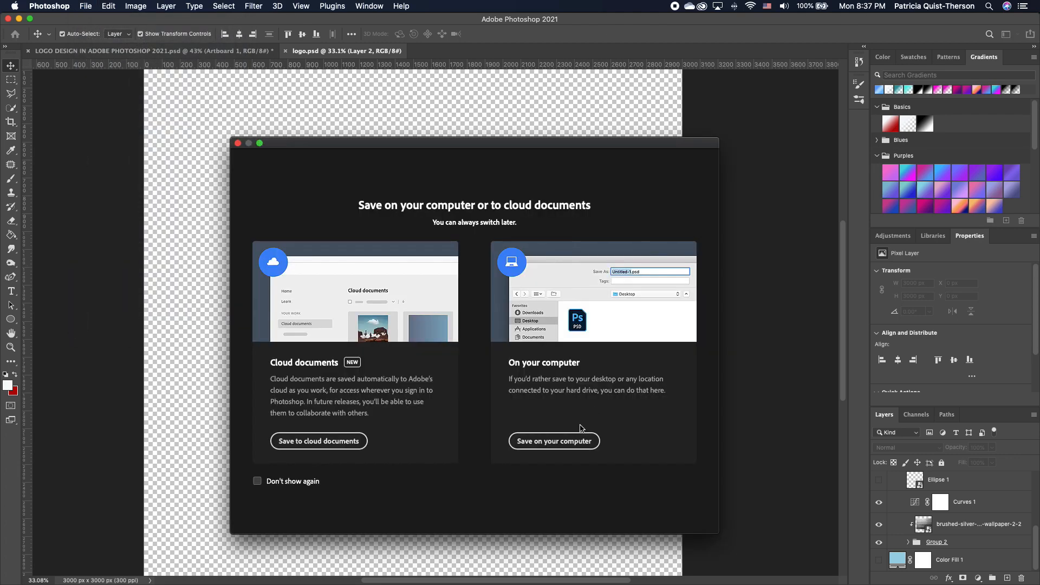
click(557, 439)
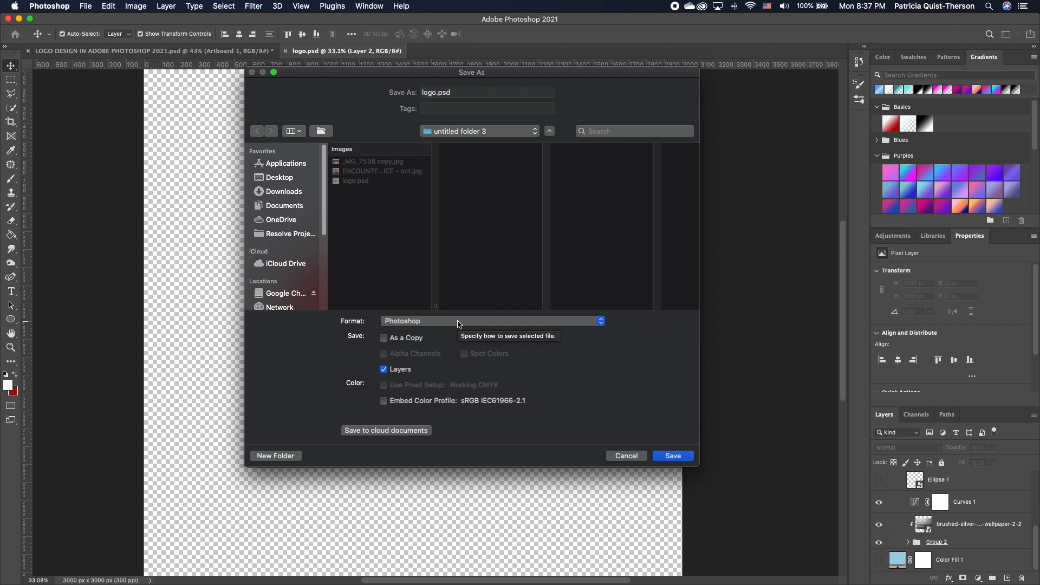
click(458, 322)
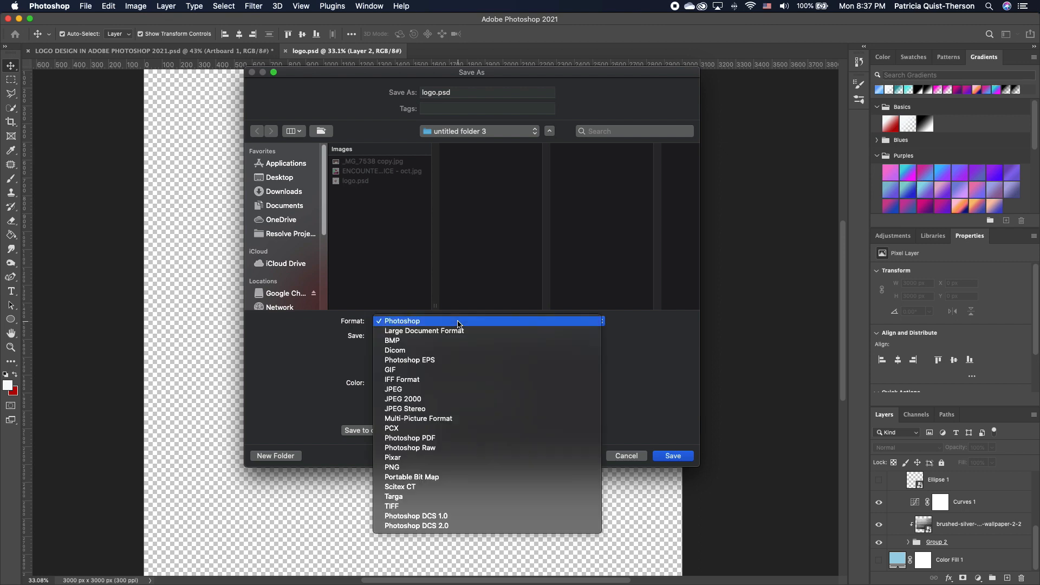
click(408, 468)
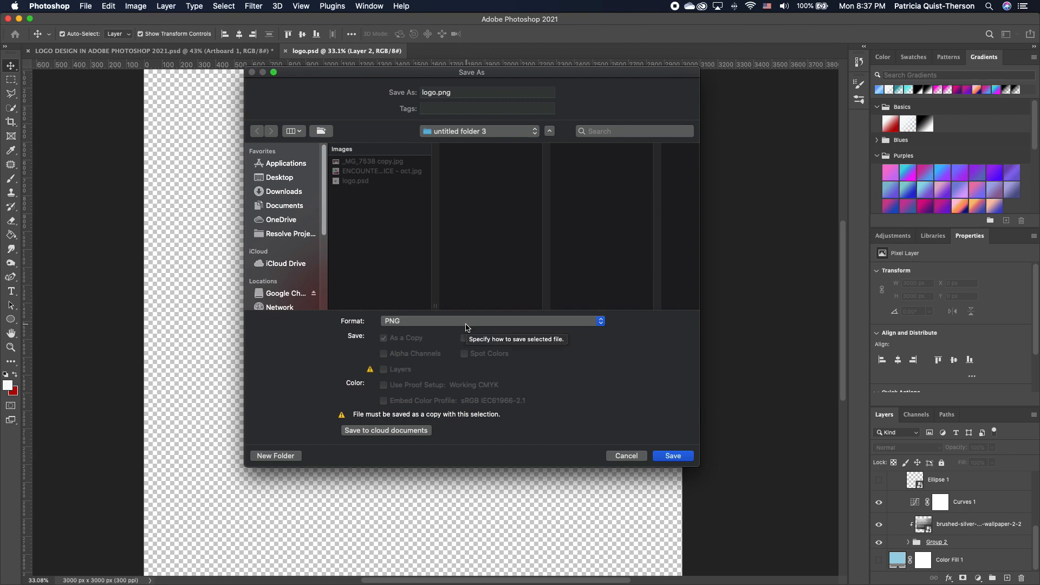
click(677, 459)
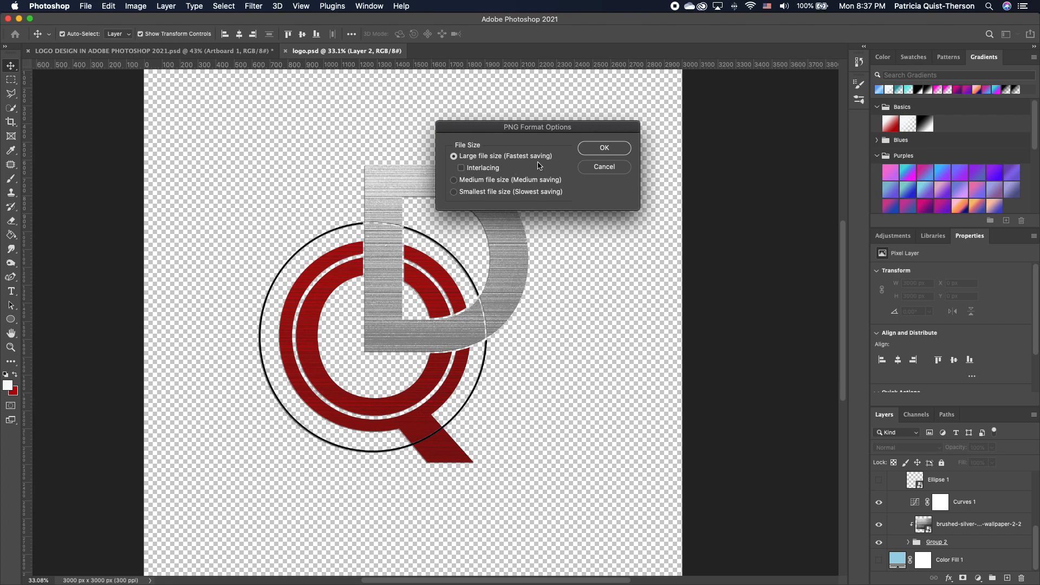
click(622, 153)
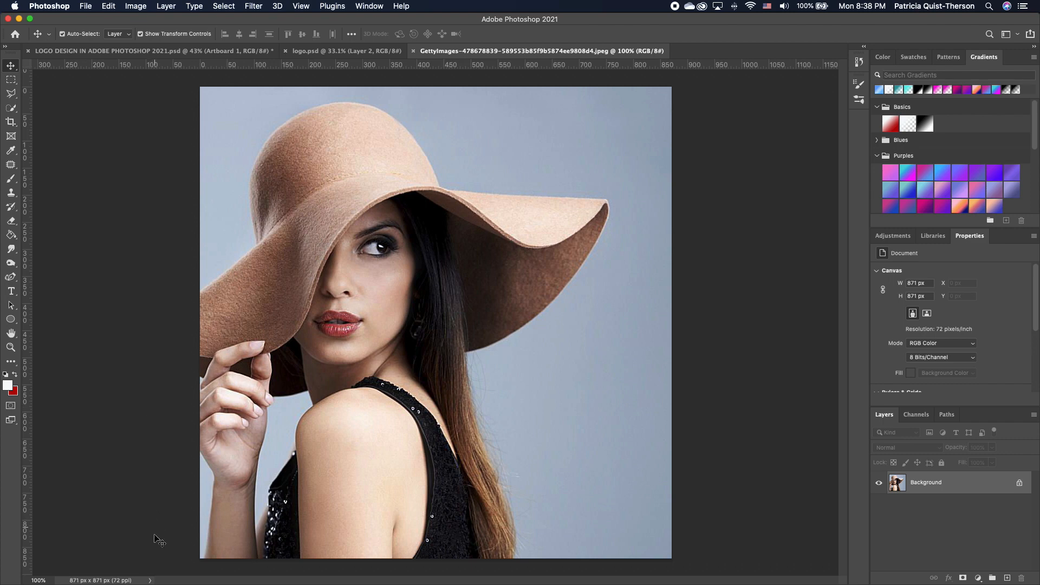
Step: Place logo.png from Finder's untitled folder 3 onto the portrait photo, scaled to about 156 by 172 px in the upper right corner
click(185, 563)
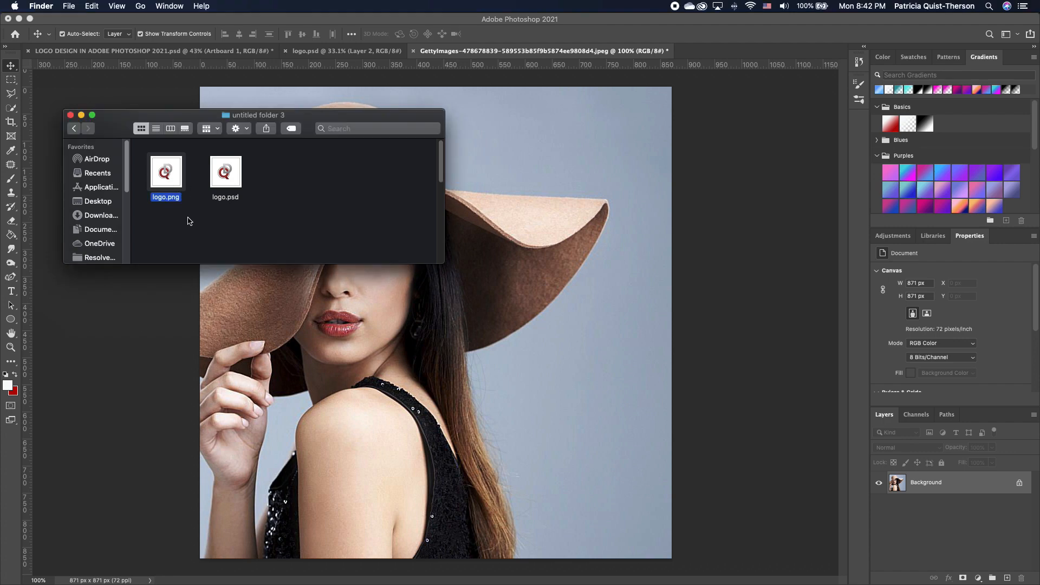
click(186, 221)
drag(171, 181, 518, 181)
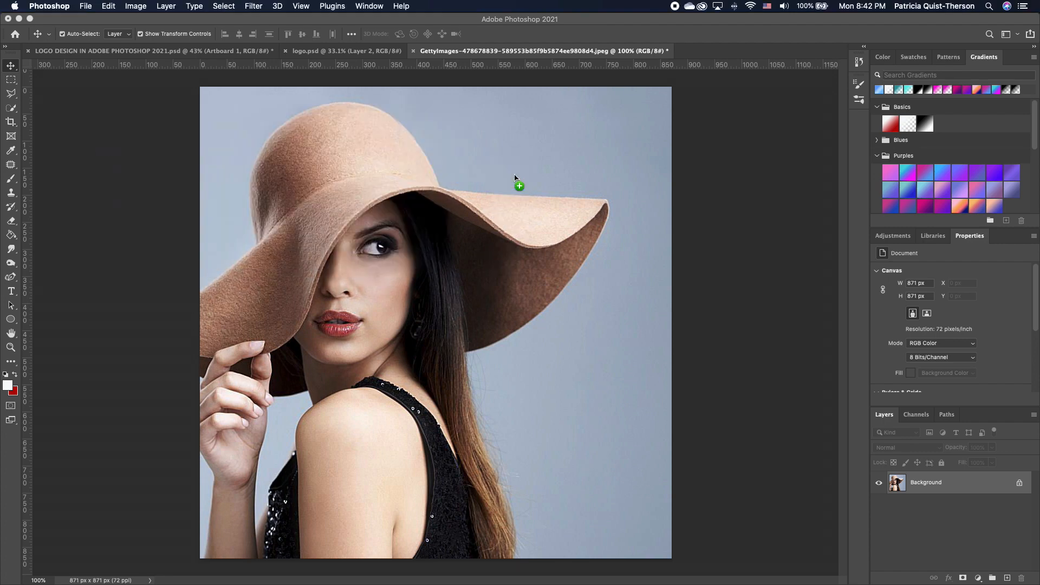
drag(628, 125, 408, 350)
drag(352, 433, 676, 114)
key(Return)
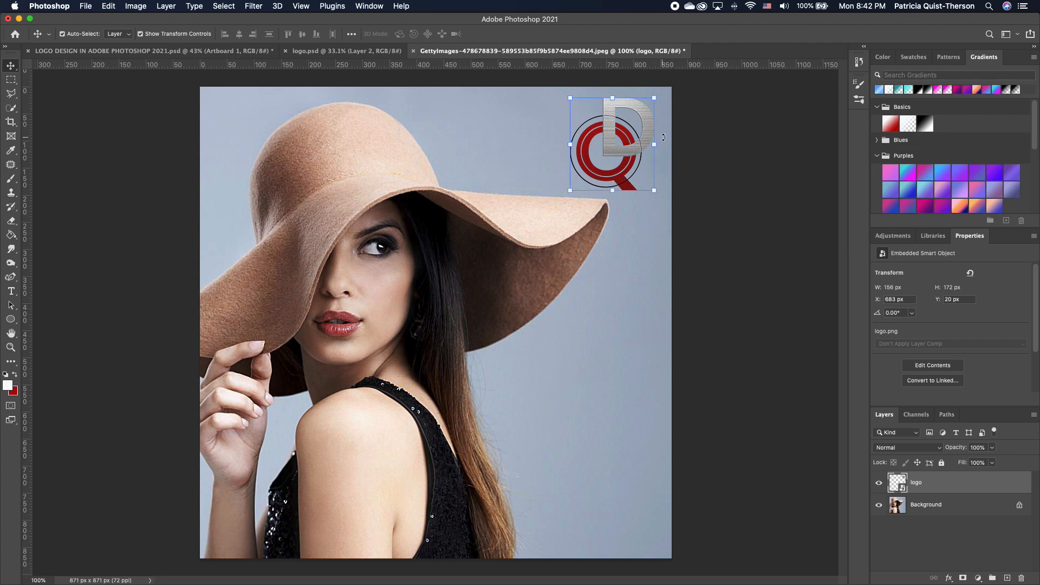
click(528, 126)
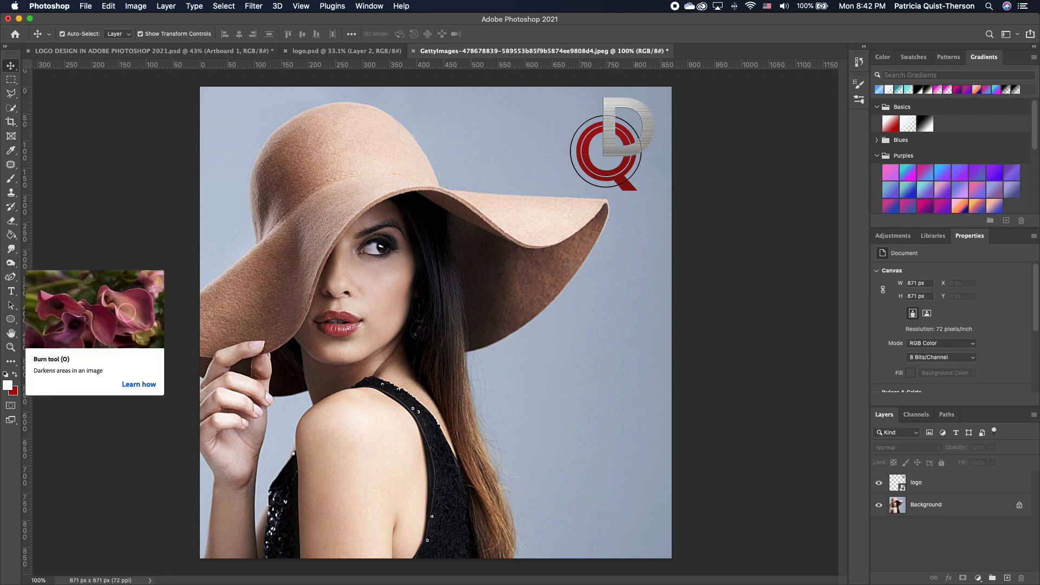
Step: Unlock the photo's Background layer and darken the blue backdrop around the logo and beside the hat with the Burn tool
click(12, 265)
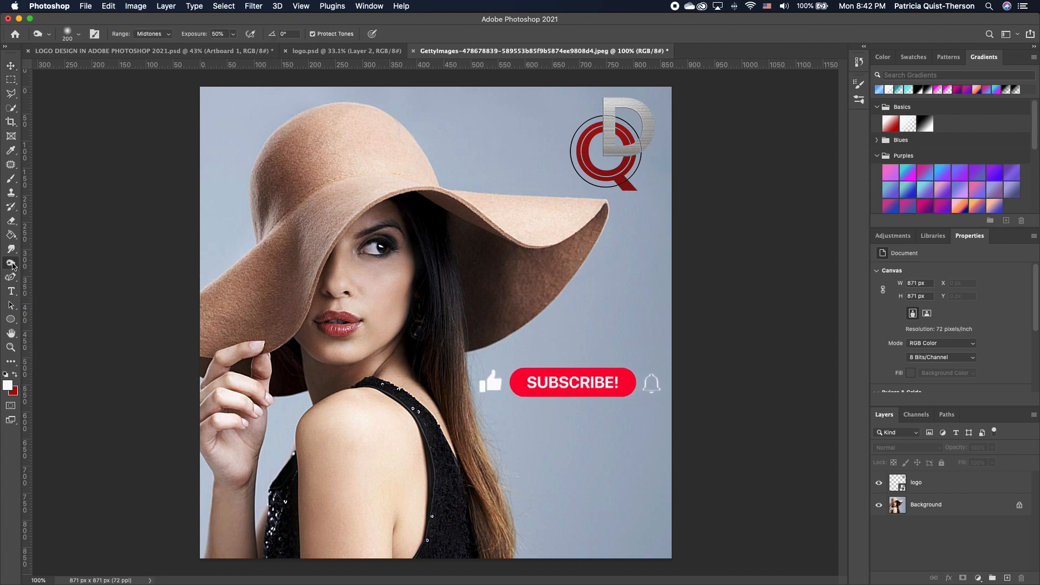
right_click(12, 265)
click(51, 275)
click(1018, 504)
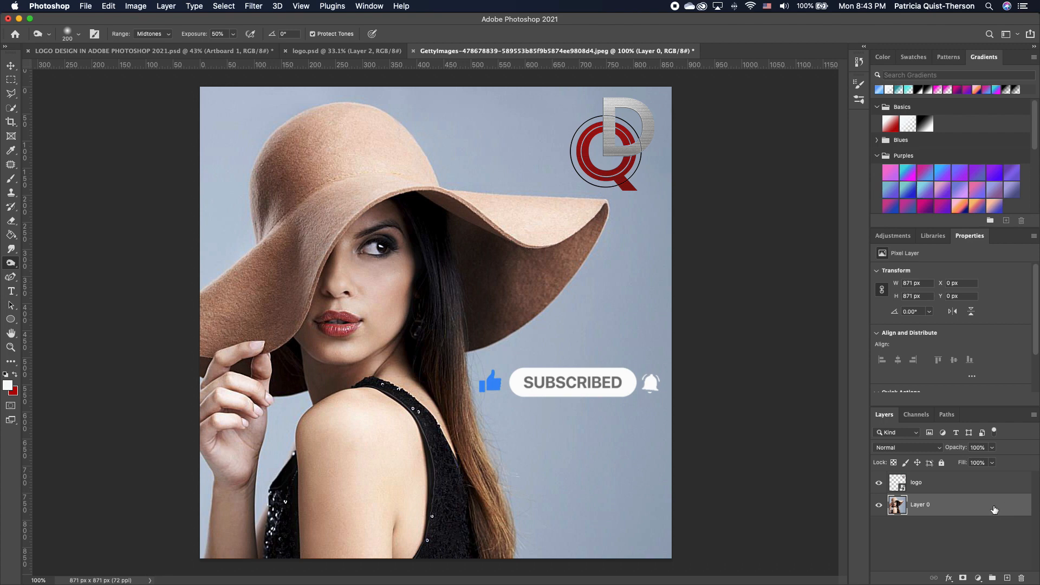
mouse_move(646, 133)
mouse_down()
mouse_move(583, 138)
mouse_move(653, 186)
mouse_move(627, 267)
mouse_move(575, 220)
mouse_up()
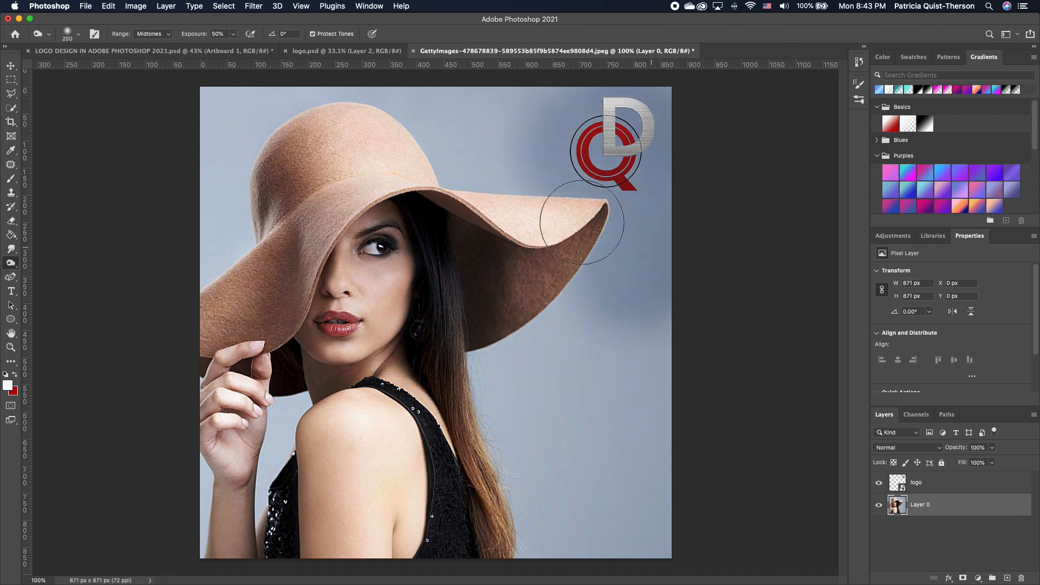
mouse_move(545, 105)
mouse_down()
mouse_move(480, 158)
mouse_move(528, 186)
mouse_up()
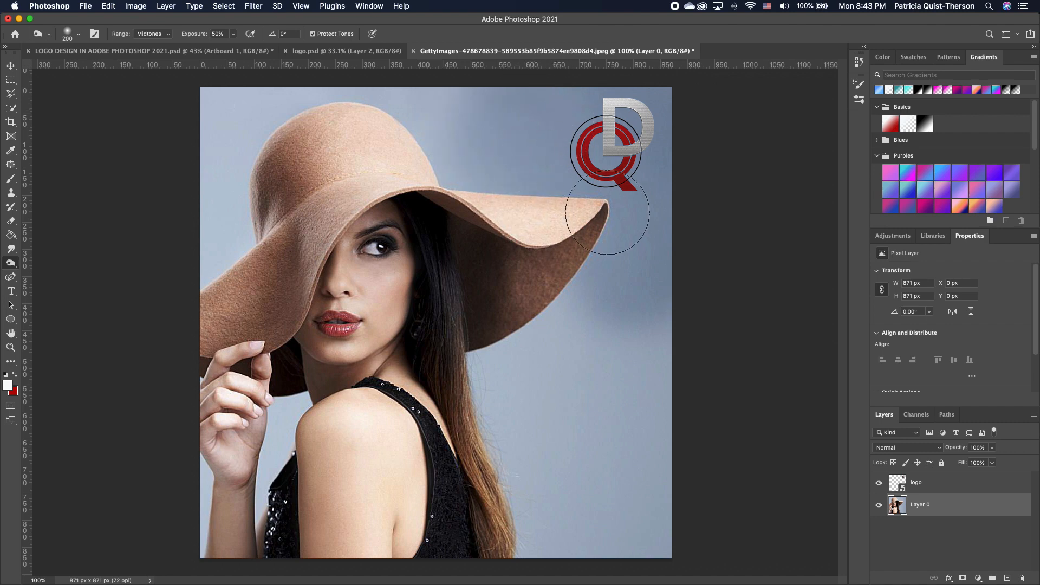
mouse_move(678, 252)
mouse_down()
mouse_move(662, 364)
mouse_move(670, 134)
mouse_move(538, 177)
mouse_move(489, 137)
mouse_move(487, 225)
mouse_move(590, 317)
mouse_up()
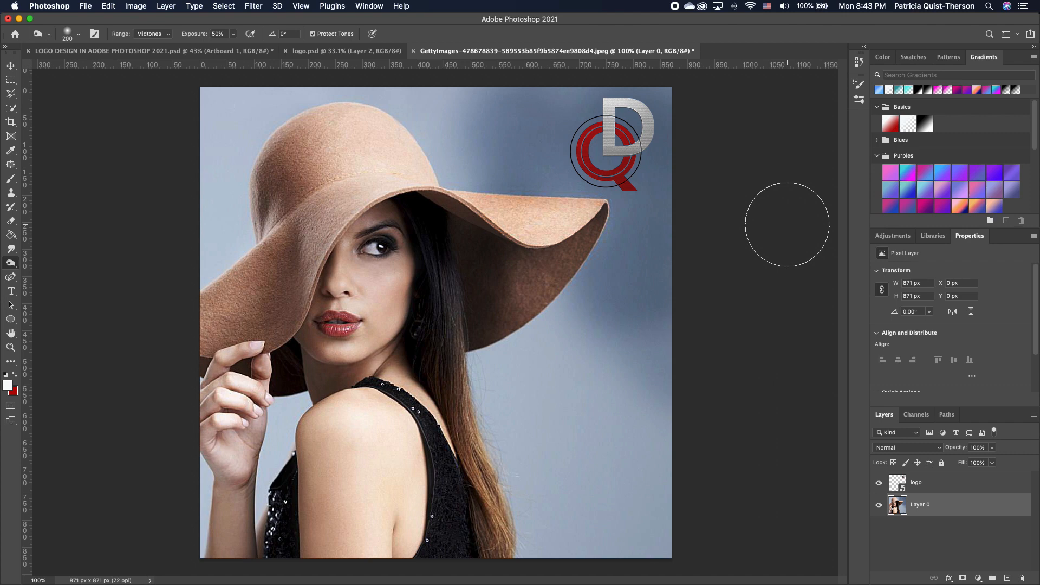
Step: Switch to the LOGO DESIGN IN ADOBE PHOTOSHOP 2021.psd document to view the finished logo design
key(ctrl+Tab)
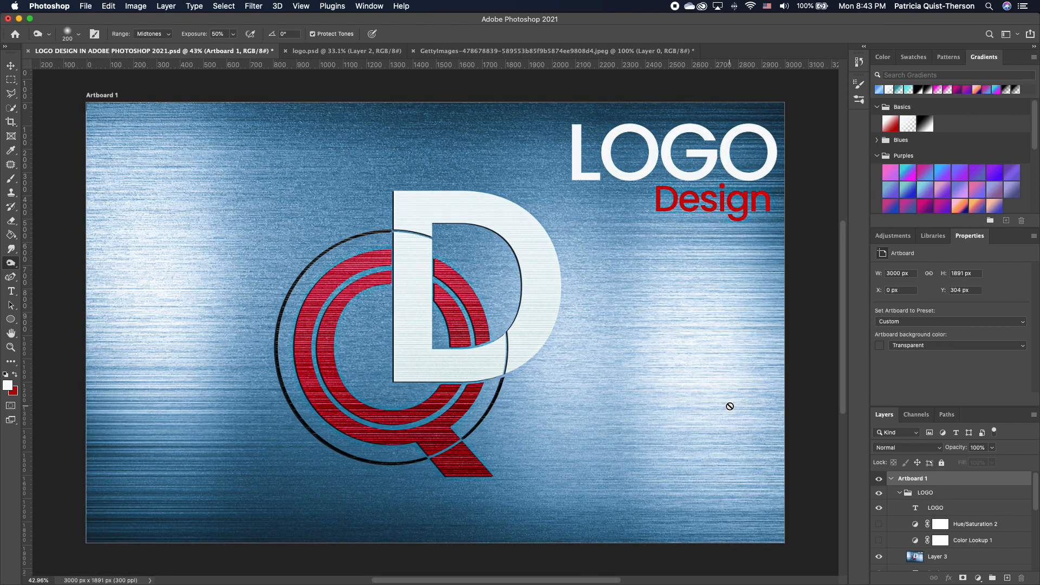